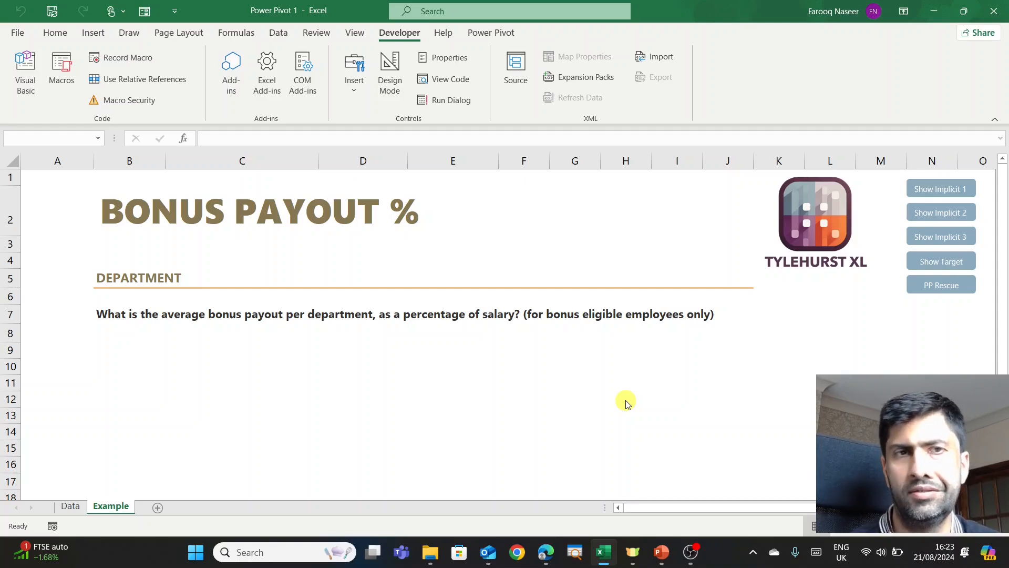
Review the employee bonus records on the Data sheet and the average payout question on the Example sheet.
left_click(74, 508)
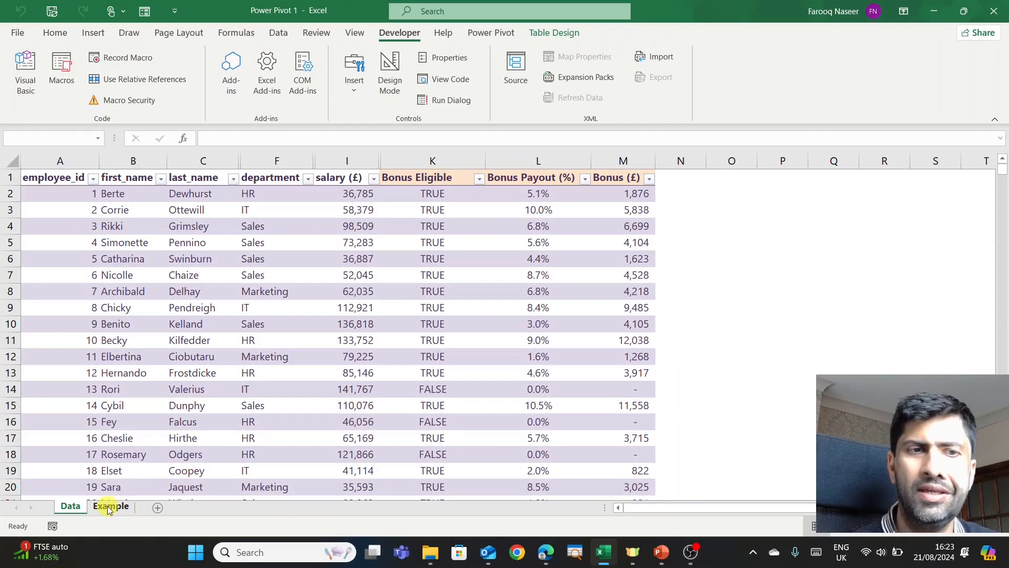
left_click(110, 506)
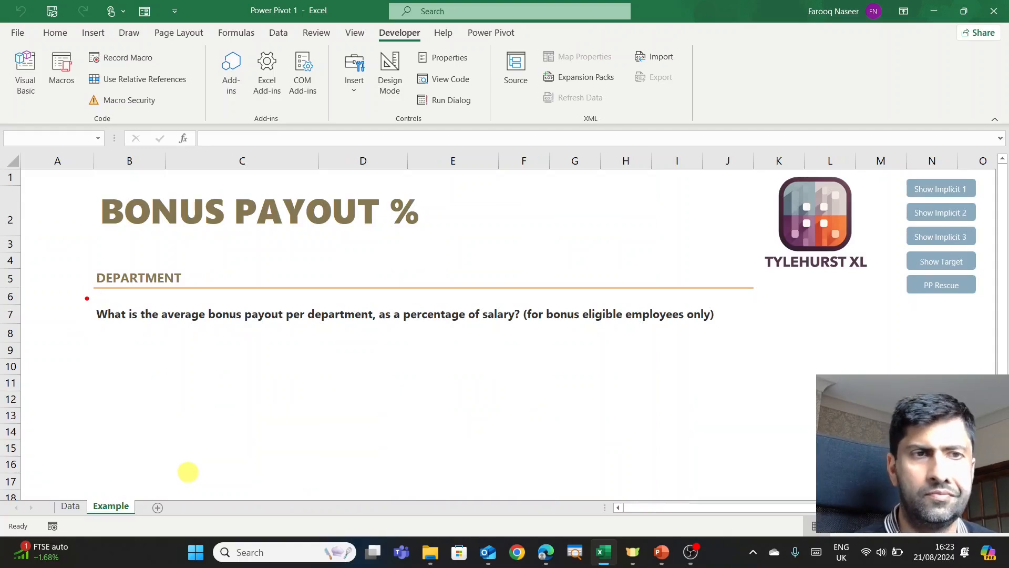
left_click_drag(87, 298, 769, 333)
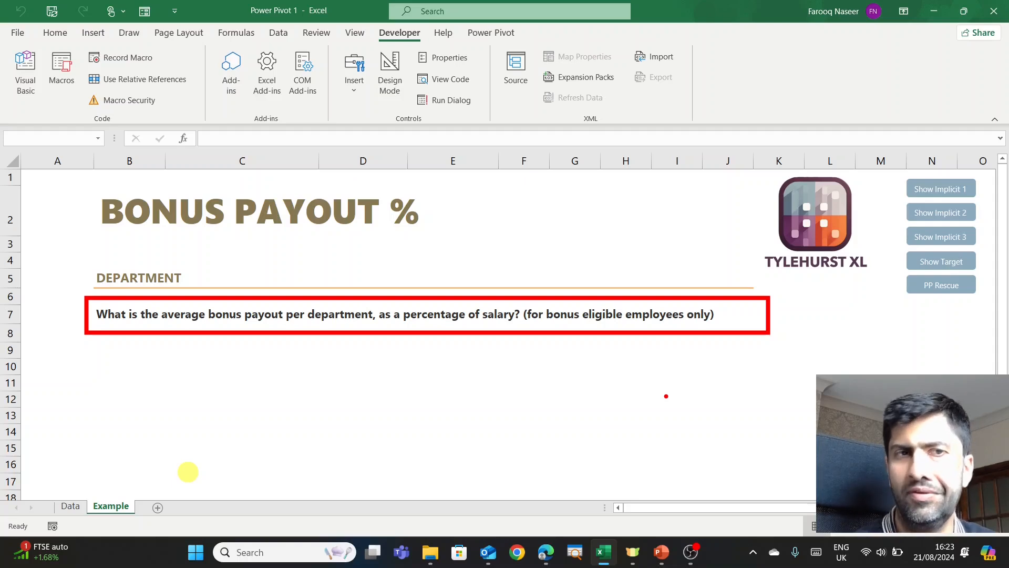
key("Escape")
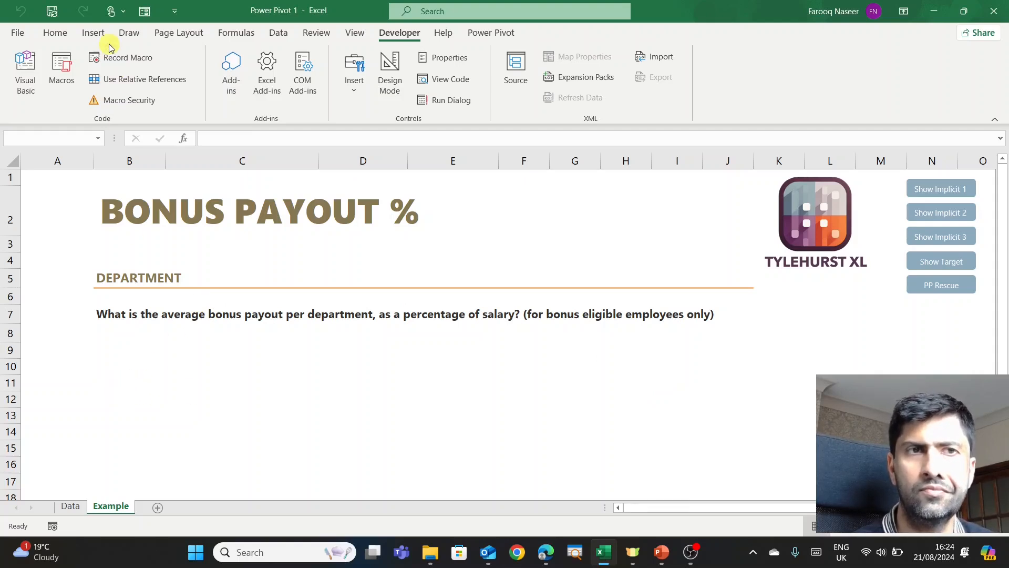
Create a PivotTable from the bonus_data table, placed at cell B11 of the Example sheet.
left_click(95, 34)
left_click(28, 66)
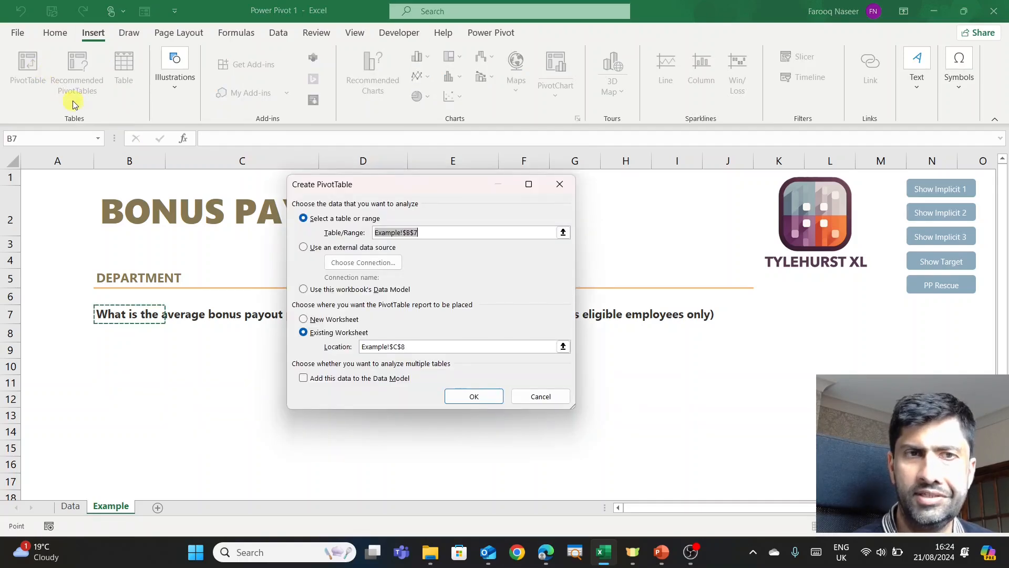
key("BackSpace")
left_click(71, 506)
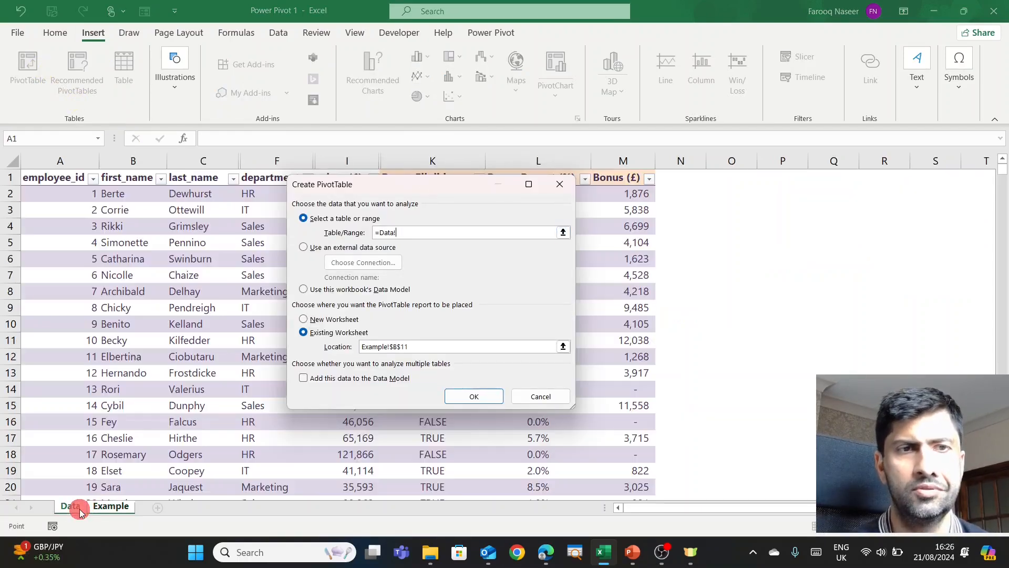
left_click(189, 330)
key("ctrl+a")
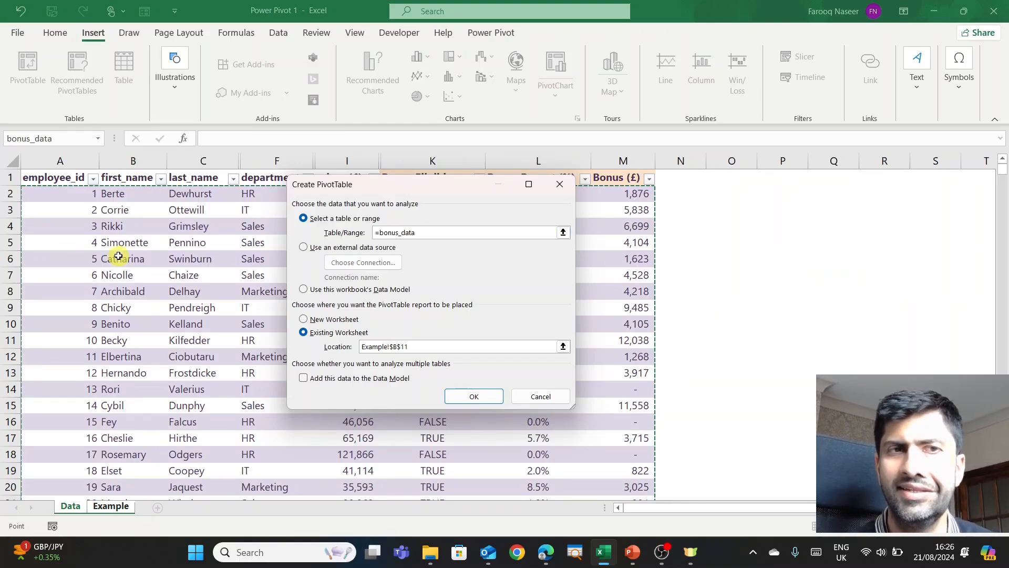
left_click(470, 398)
Check the table name of the employee records on the Data sheet, and return to the Example sheet.
left_click(73, 506)
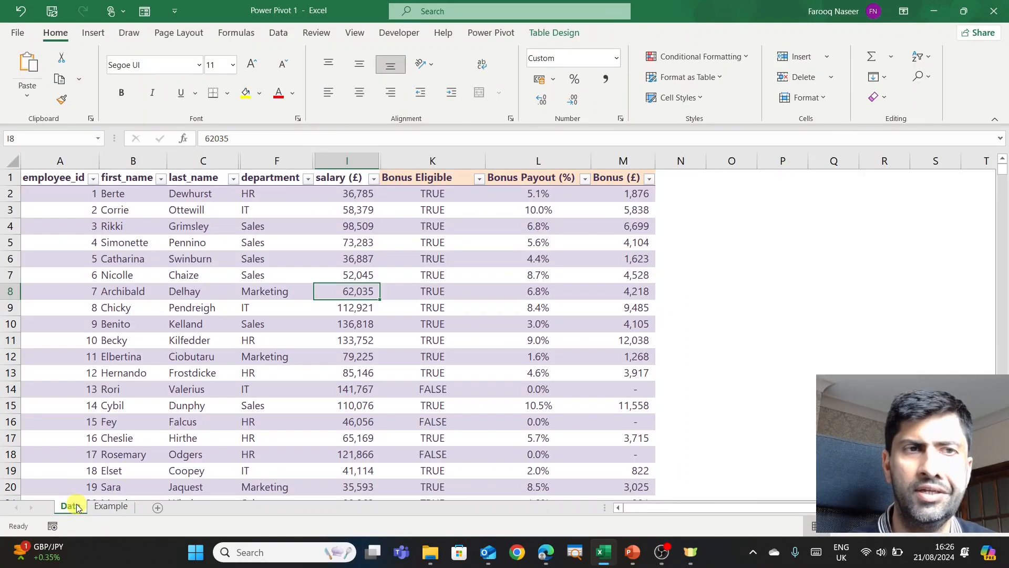
left_click(156, 210)
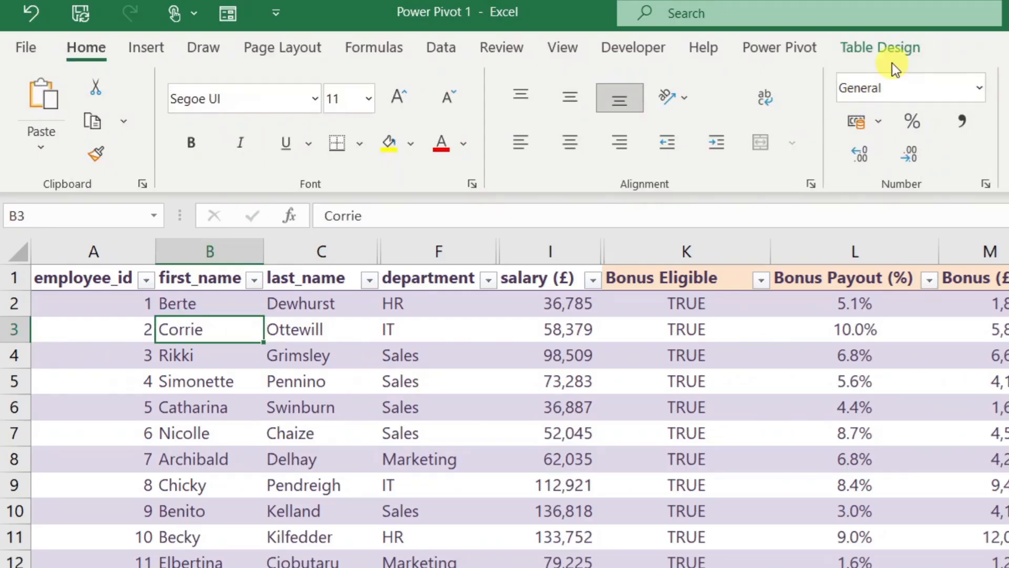
left_click(892, 56)
left_click(84, 125)
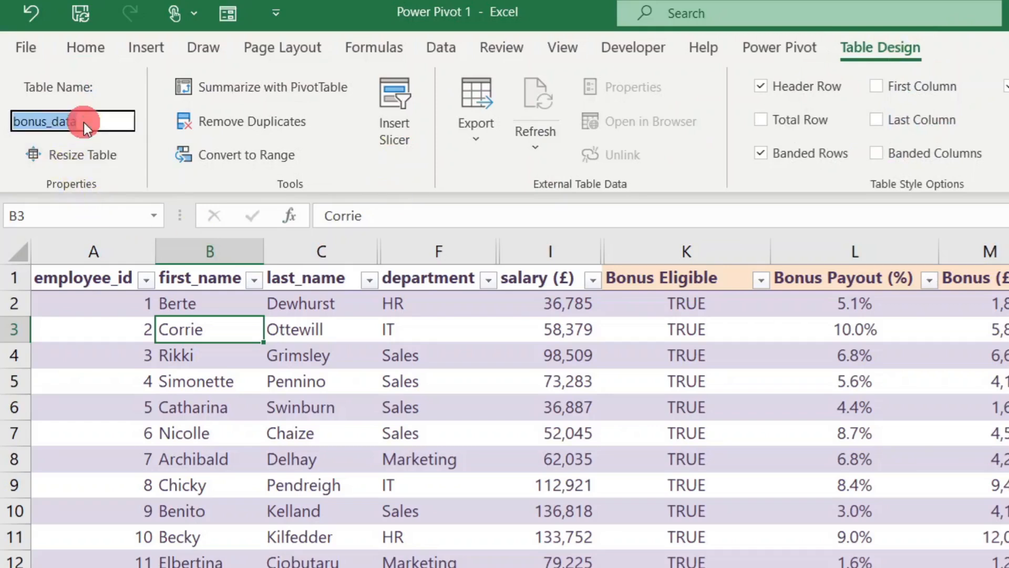
key("Escape")
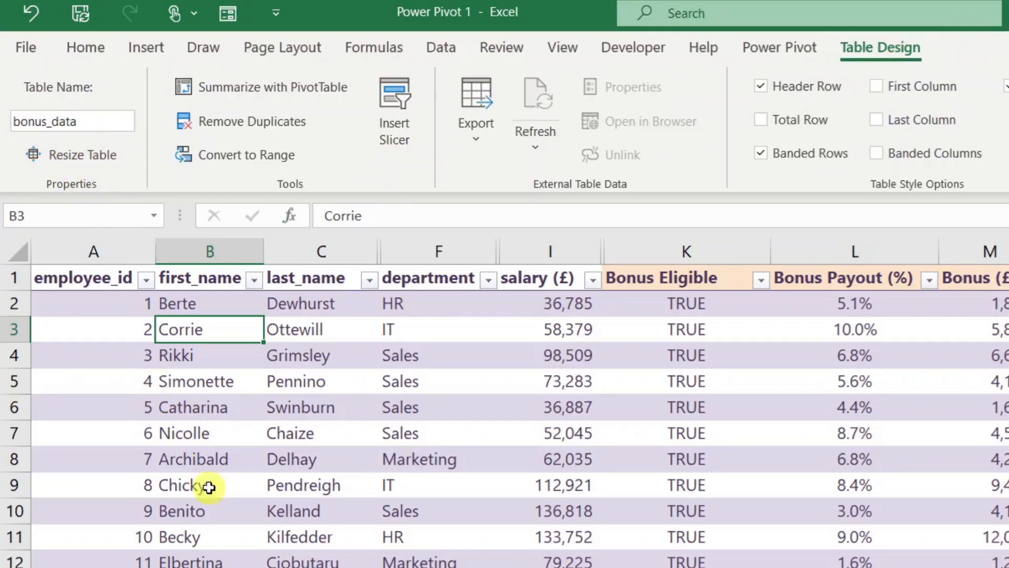
left_click(122, 510)
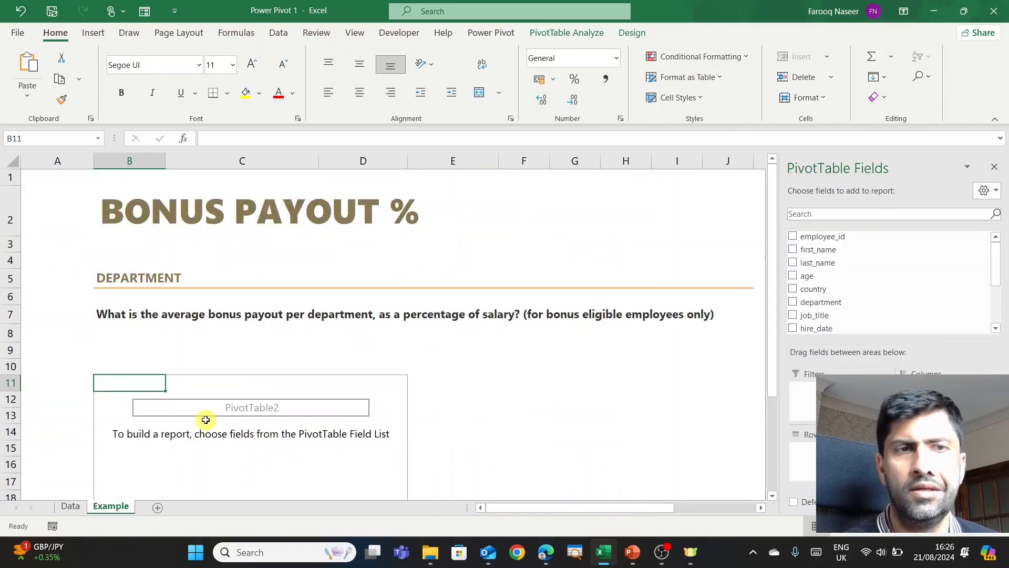
Add department as the PivotTable's rows and Bonus Payout (%) as its values.
left_click(843, 301)
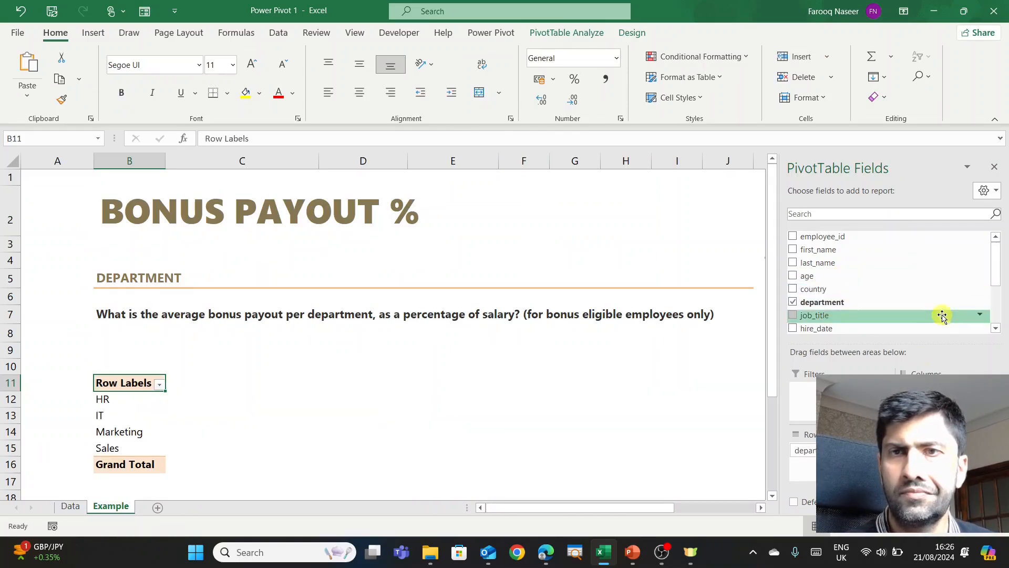
scroll(940, 300, "down", 3)
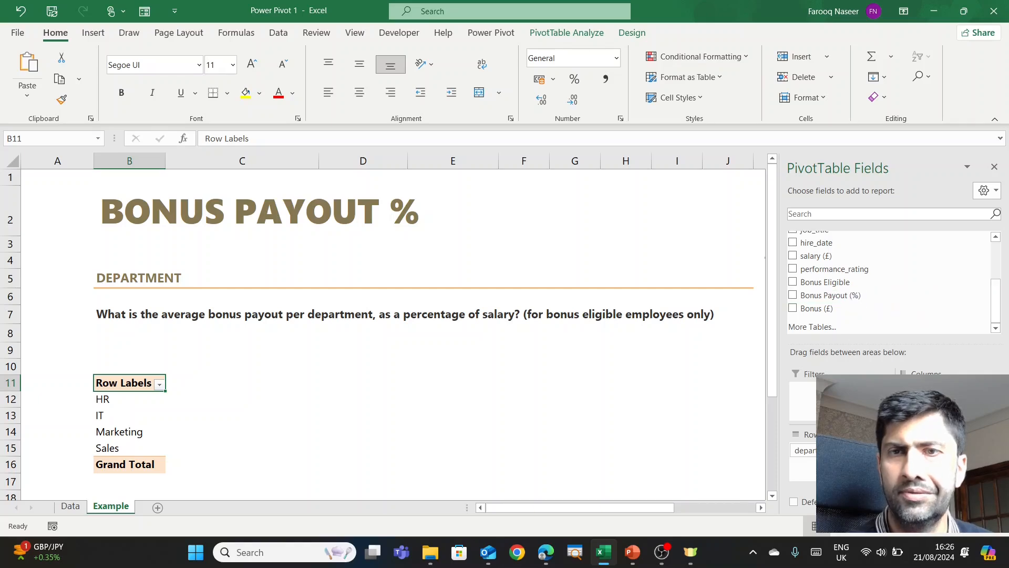
left_click(793, 295)
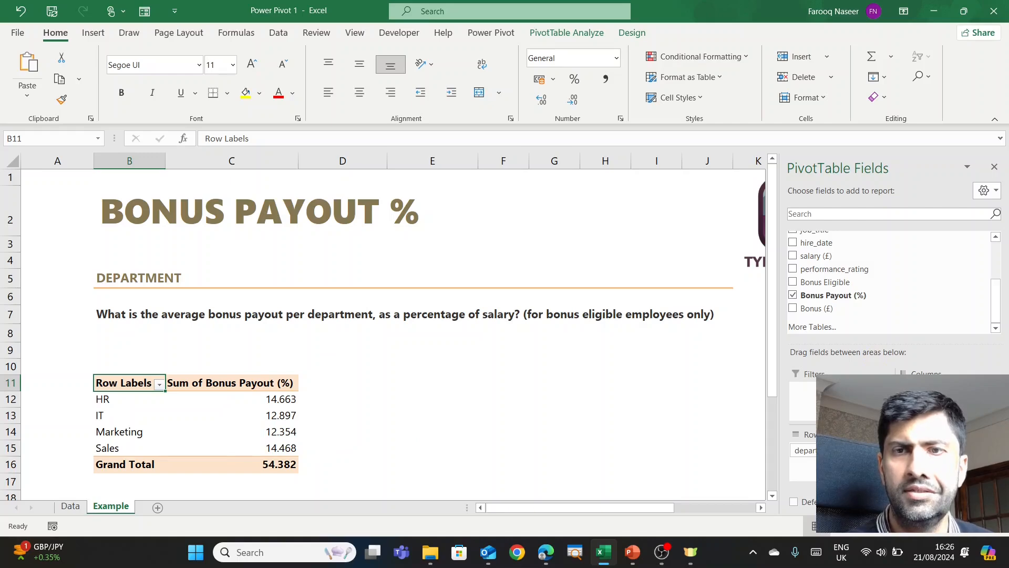
Summarize the PivotTable's Bonus Payout (%) value field by Average instead of Sum.
left_click(946, 450)
left_click(941, 436)
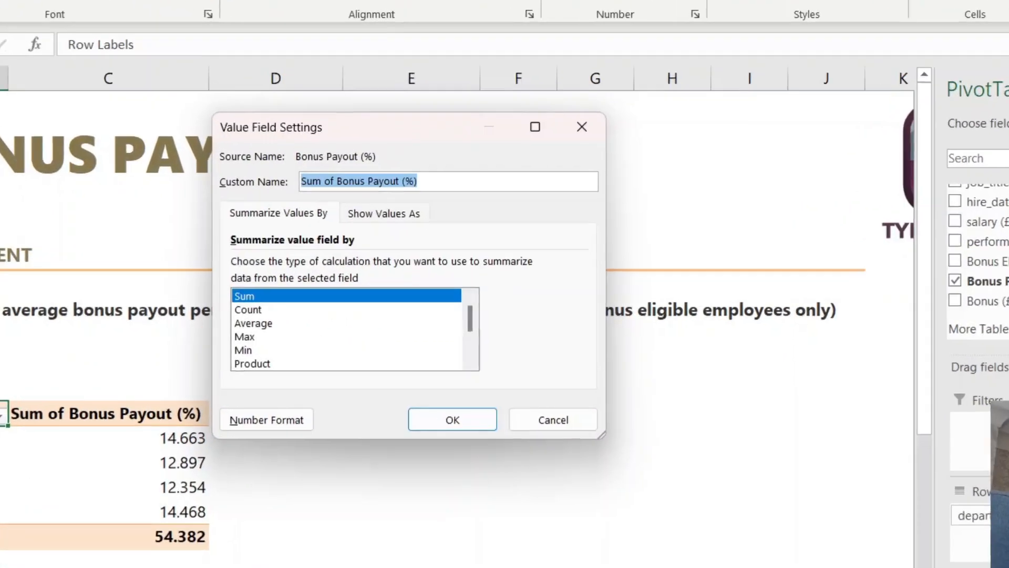
left_click(262, 323)
left_click(429, 416)
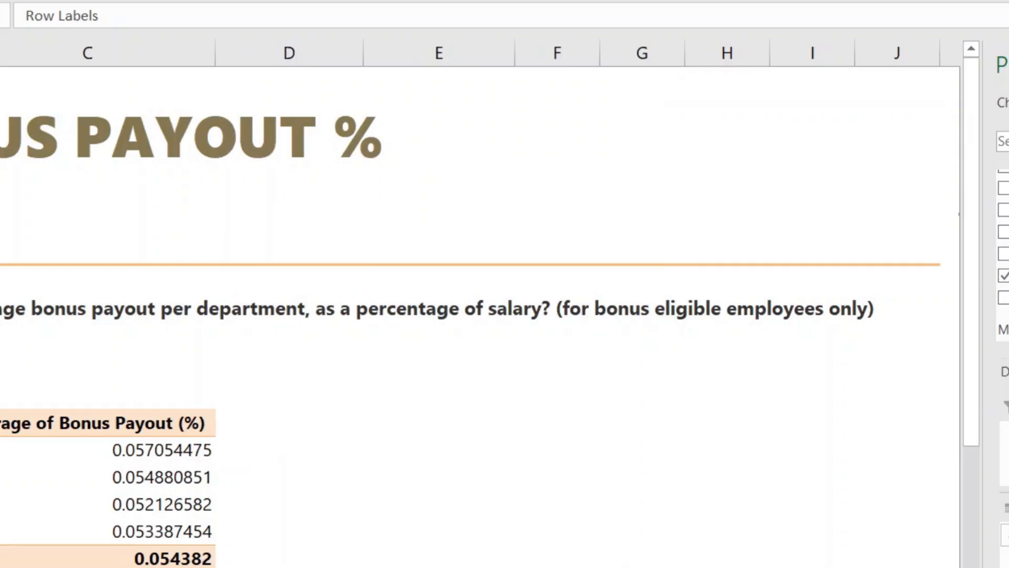
Format the average bonus payout value field as Percentage with 1 decimal place.
left_click(1007, 518)
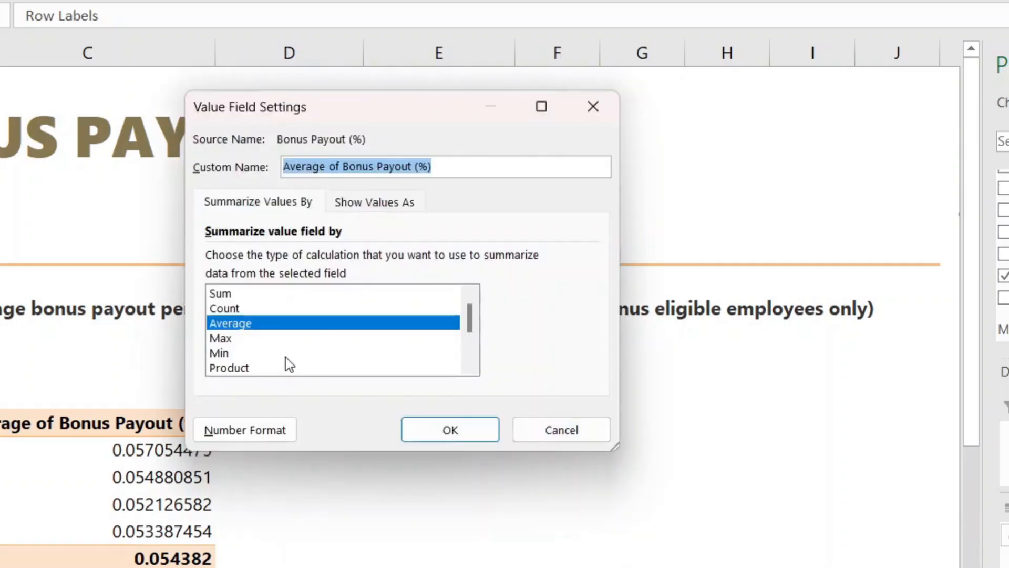
left_click(251, 429)
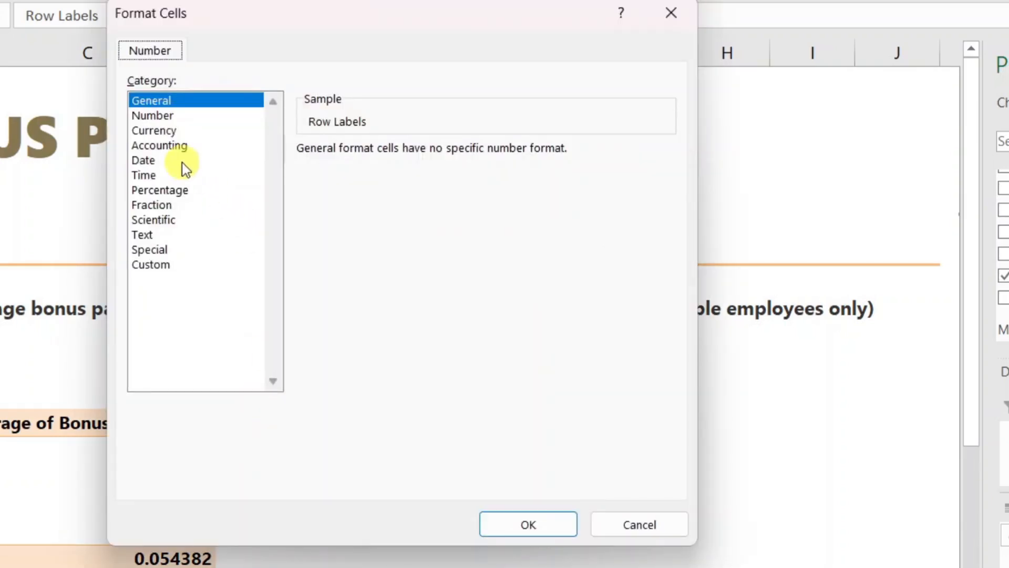
left_click(170, 189)
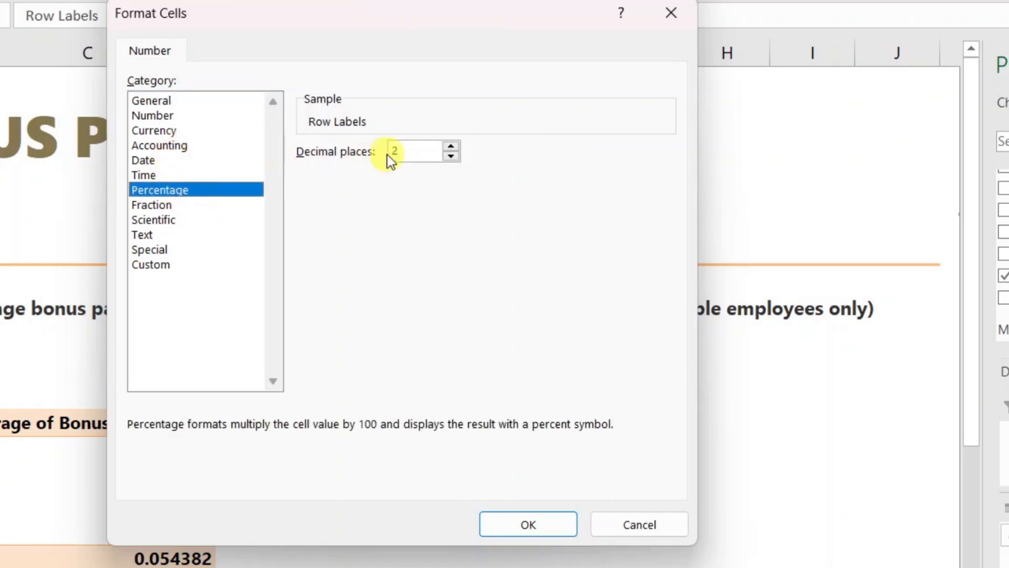
left_click(451, 157)
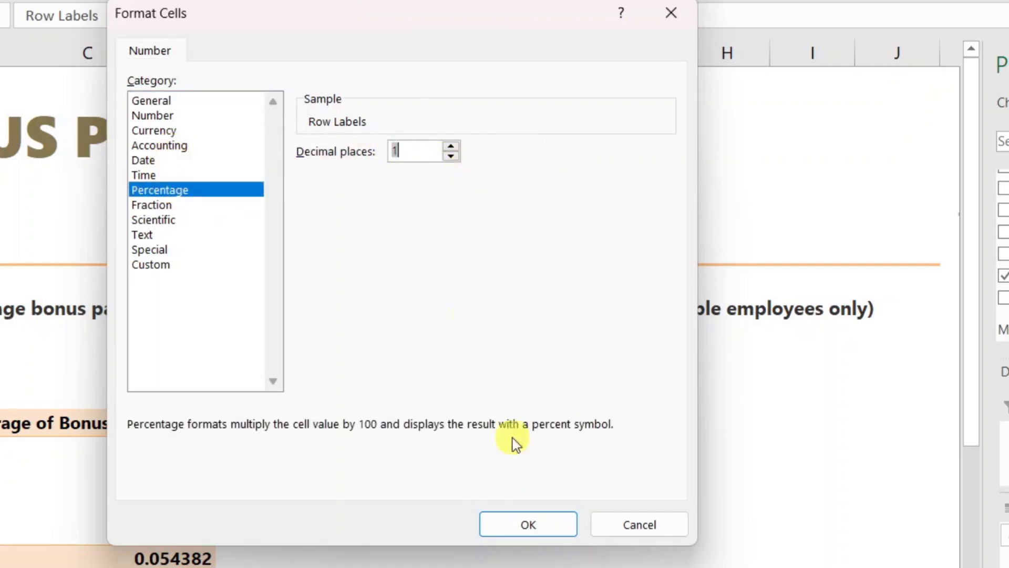
left_click(528, 526)
left_click(457, 432)
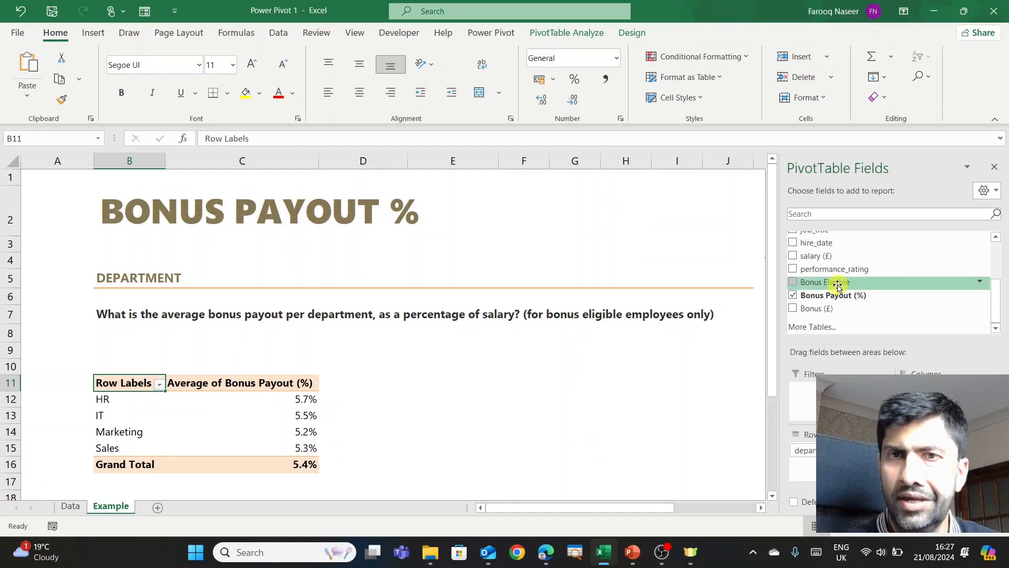
Add Bonus Eligible as a PivotTable report filter, set it to TRUE, and look over the department averages.
left_click_drag(841, 281, 804, 390)
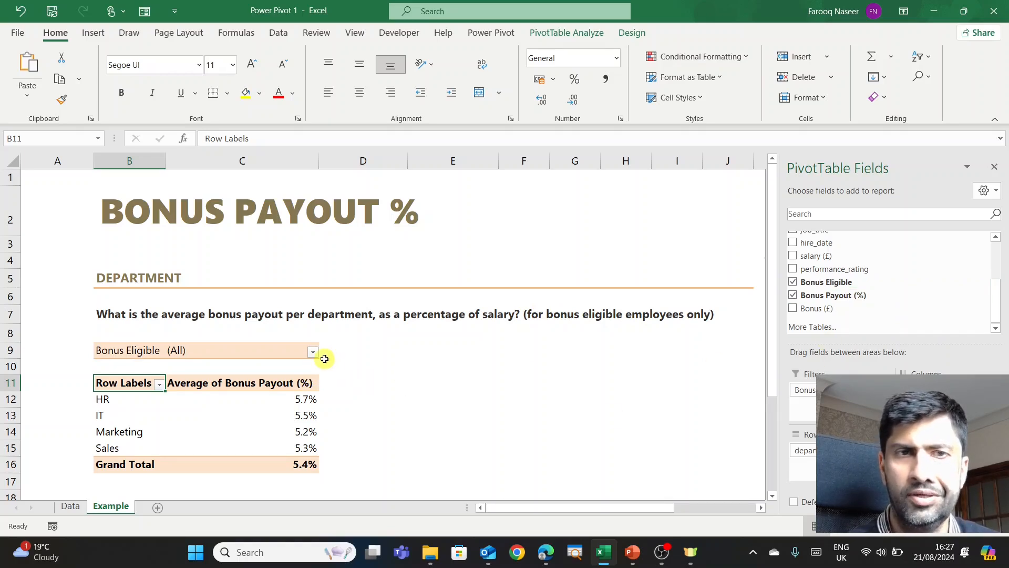
left_click(313, 352)
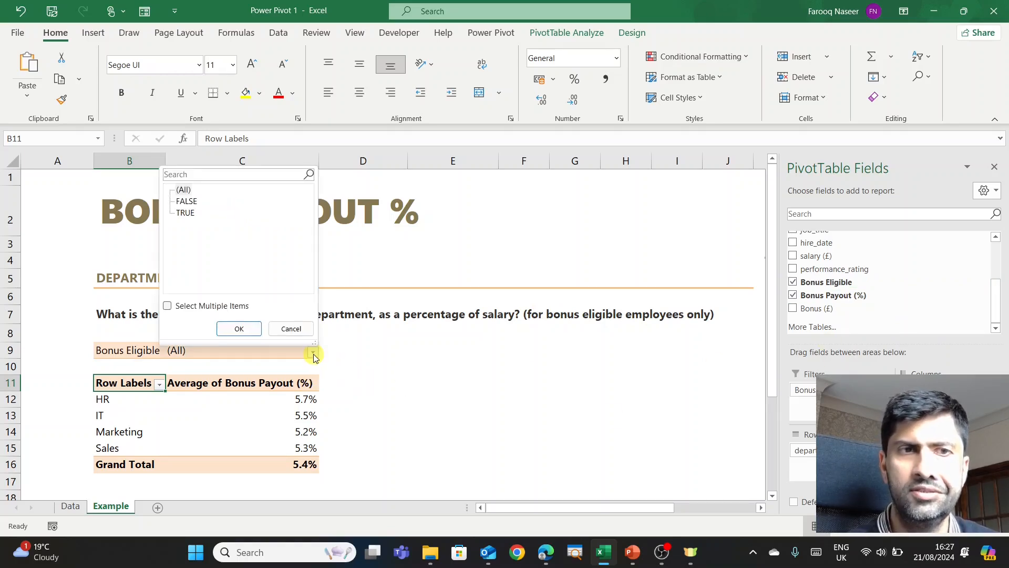
left_click(185, 212)
left_click(240, 329)
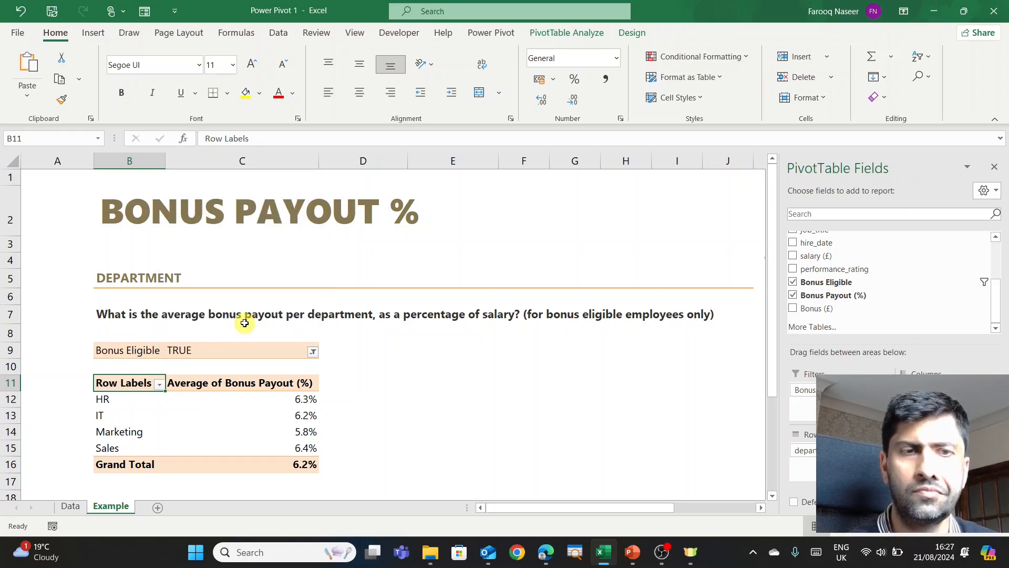
left_click_drag(304, 400, 301, 449)
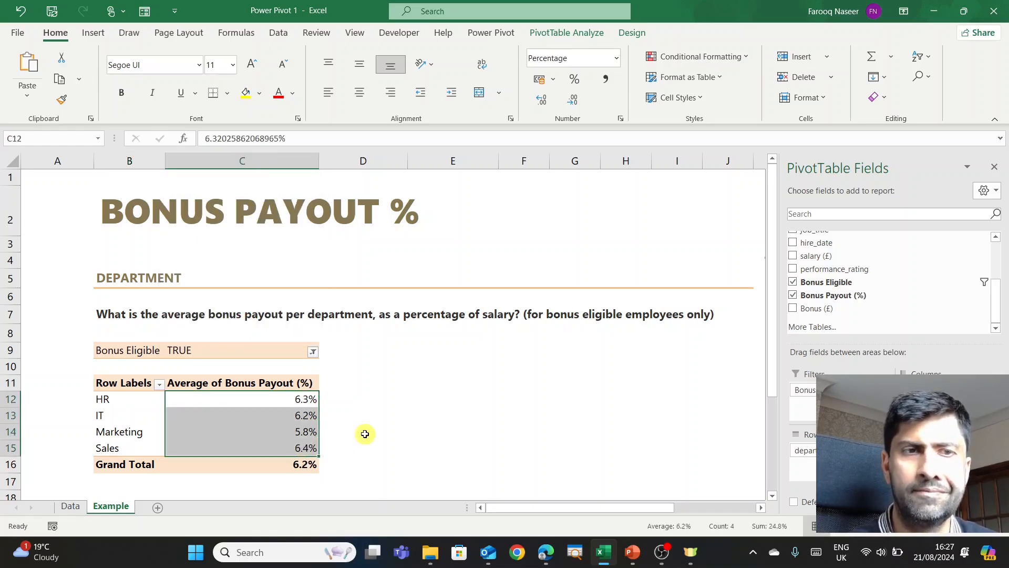
key("Down")
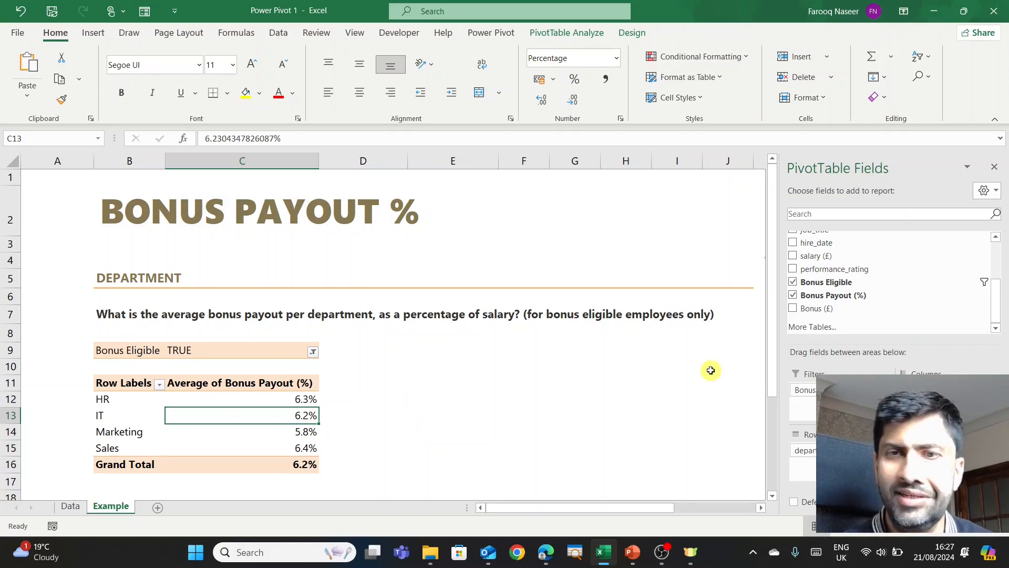
Add the salary (£) and Bonus (£) fields to the PivotTable as summed values.
scroll(862, 299, "up", 3)
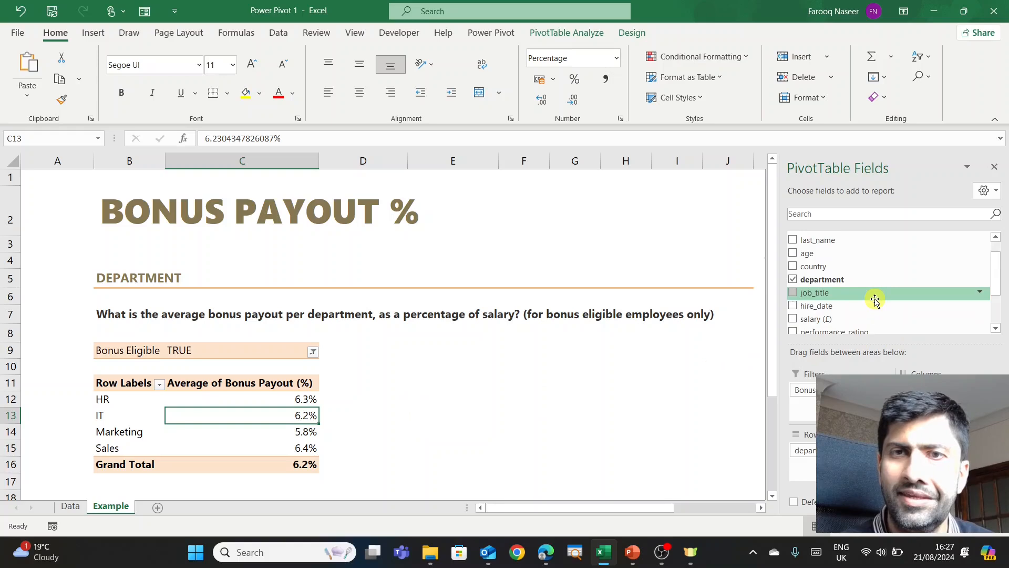
scroll(876, 299, "down", 2)
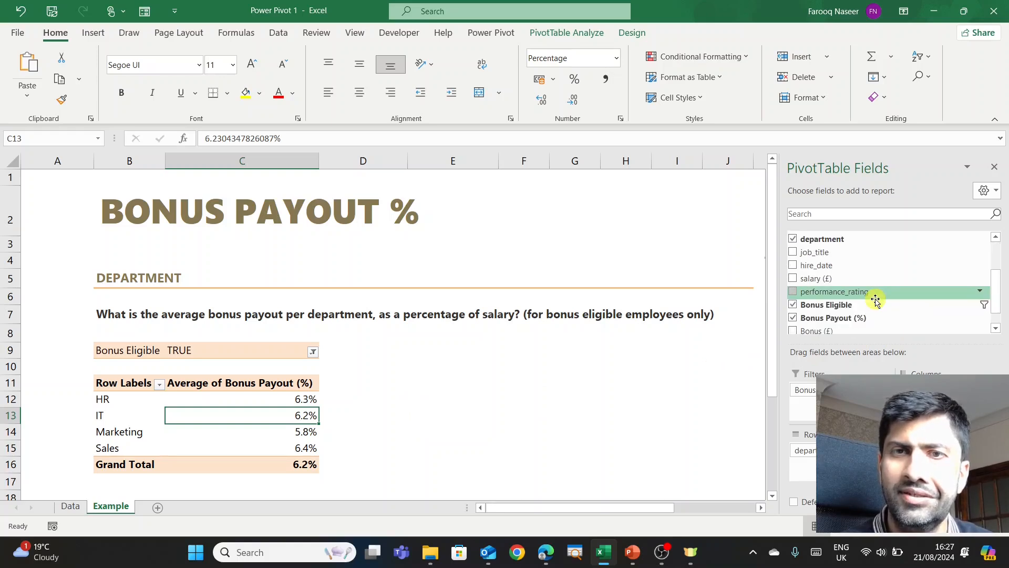
left_click(817, 279)
scroll(840, 294, "down", 1)
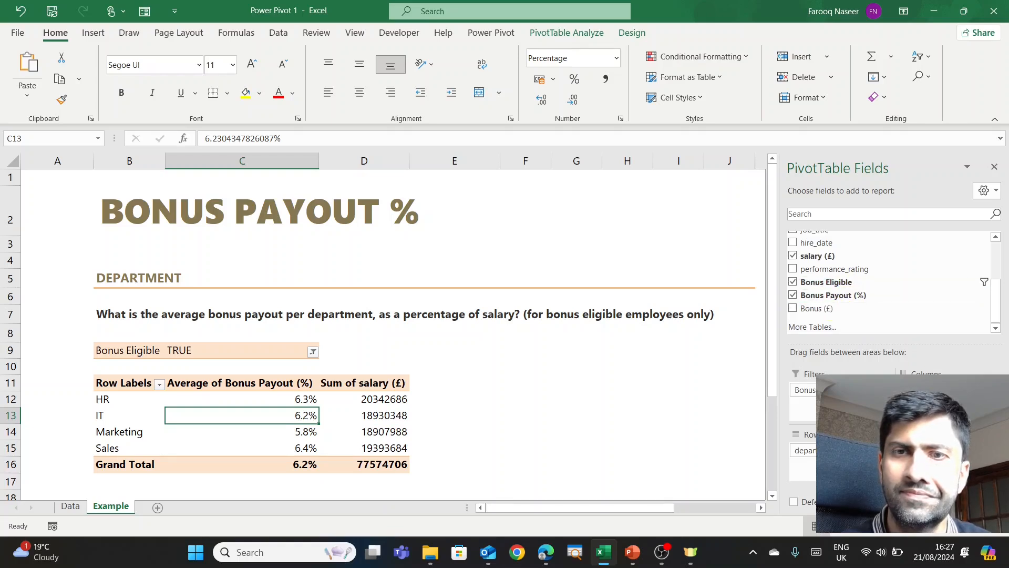
Calculate HR's total bonus divided by its total salary in cell G12 with the formula =E12/D12.
left_click(597, 398)
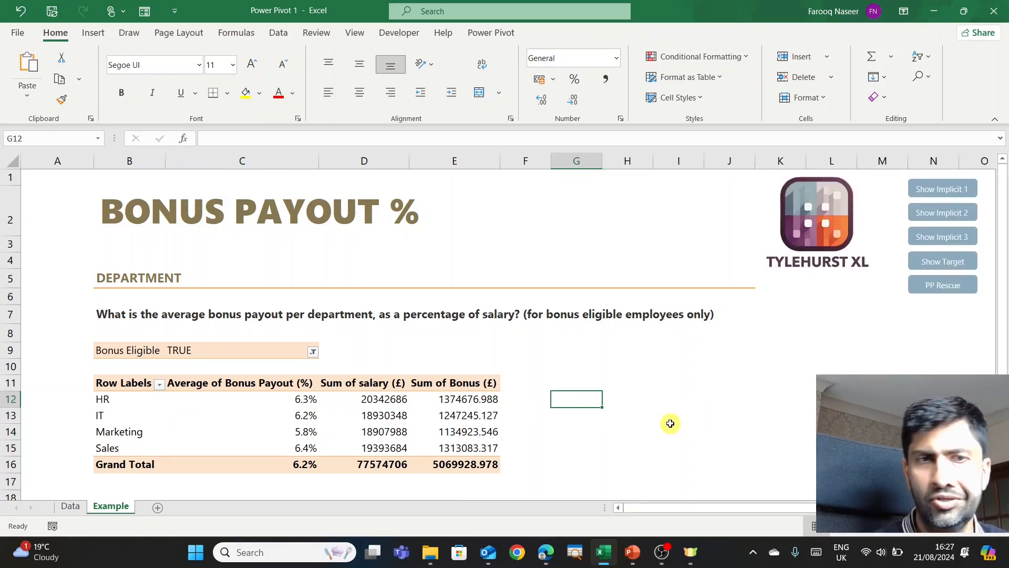
type("=")
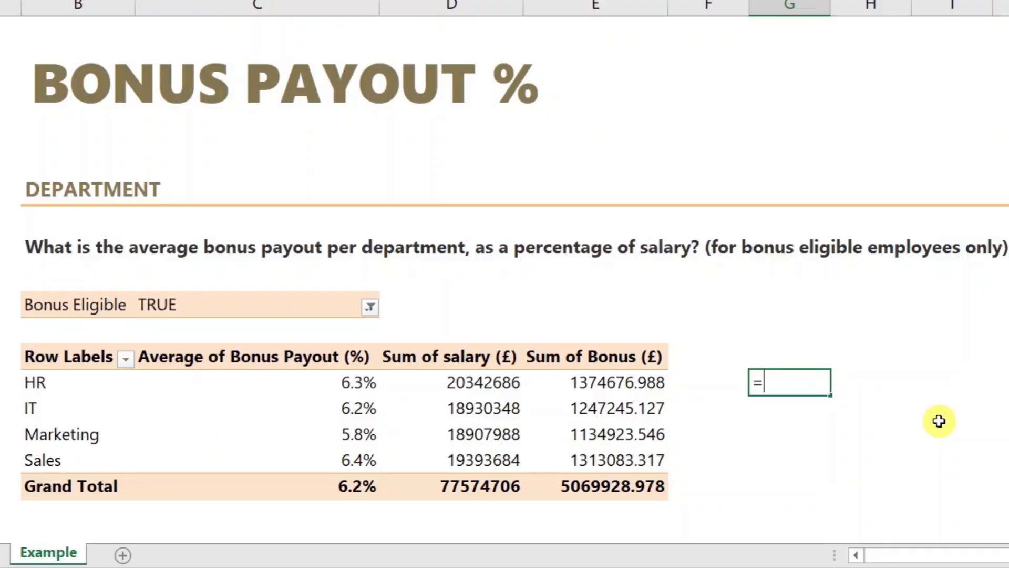
type("e12/")
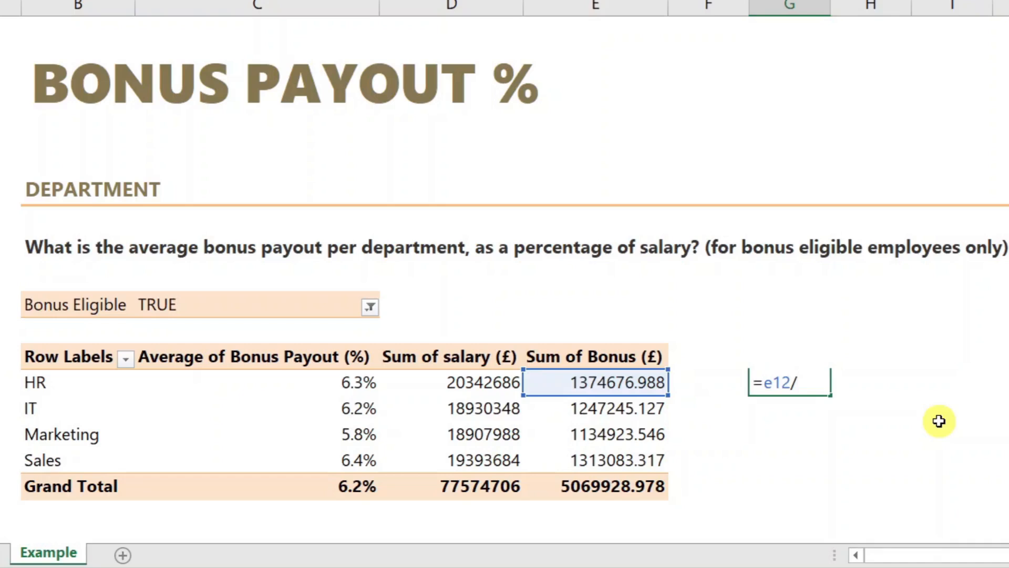
type("d12")
key("Return")
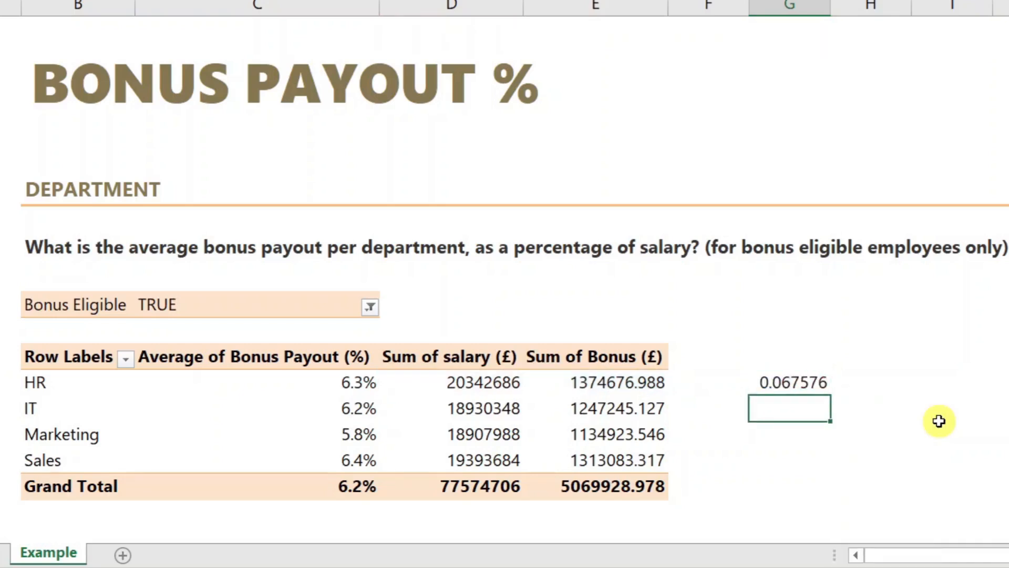
left_click(788, 381)
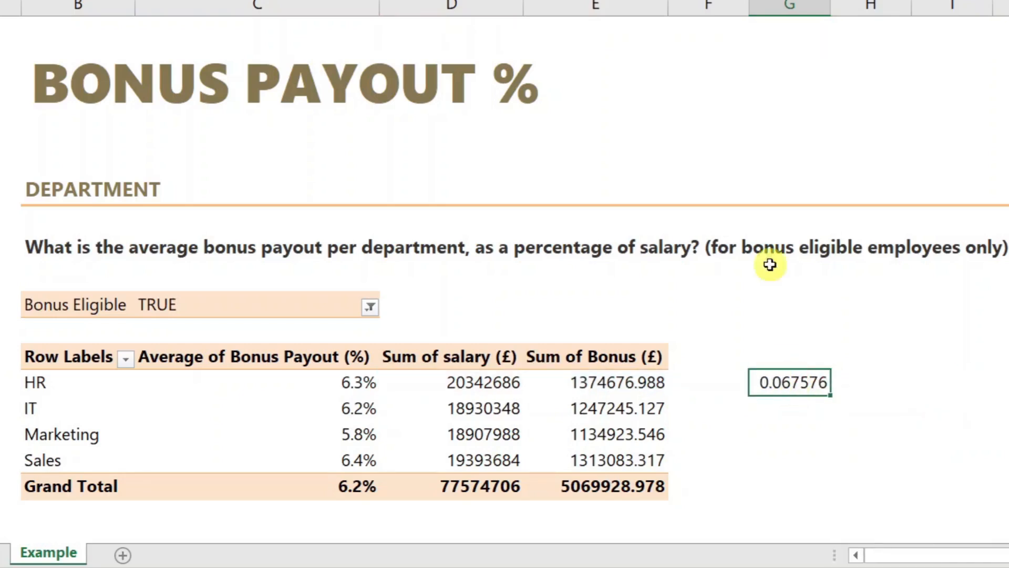
Format HR's bonus-to-salary ratio in G12 as a percentage with one decimal place and check it against HR's PivotTable average.
key("ctrl+shift+5")
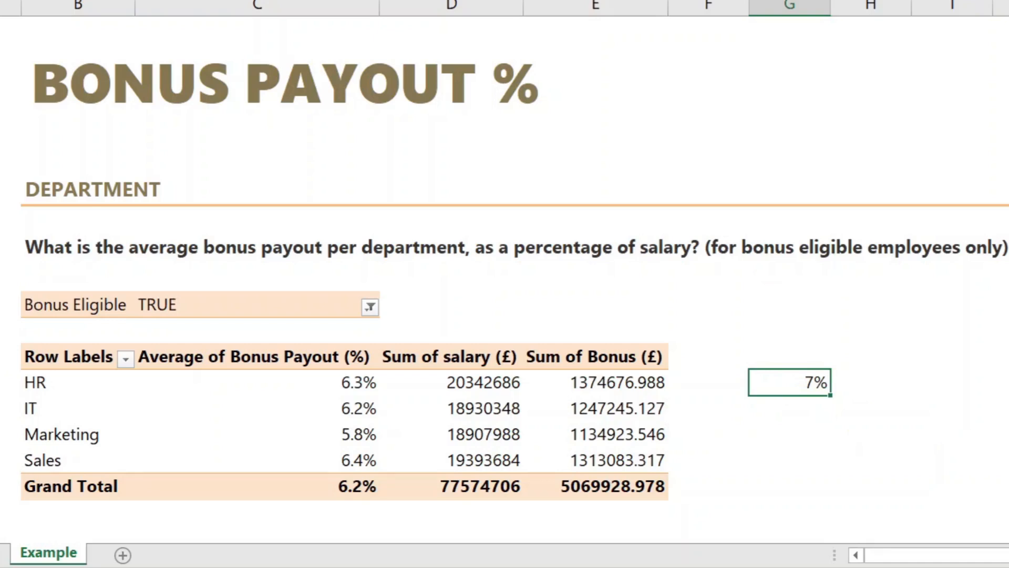
key("alt+h")
key("0")
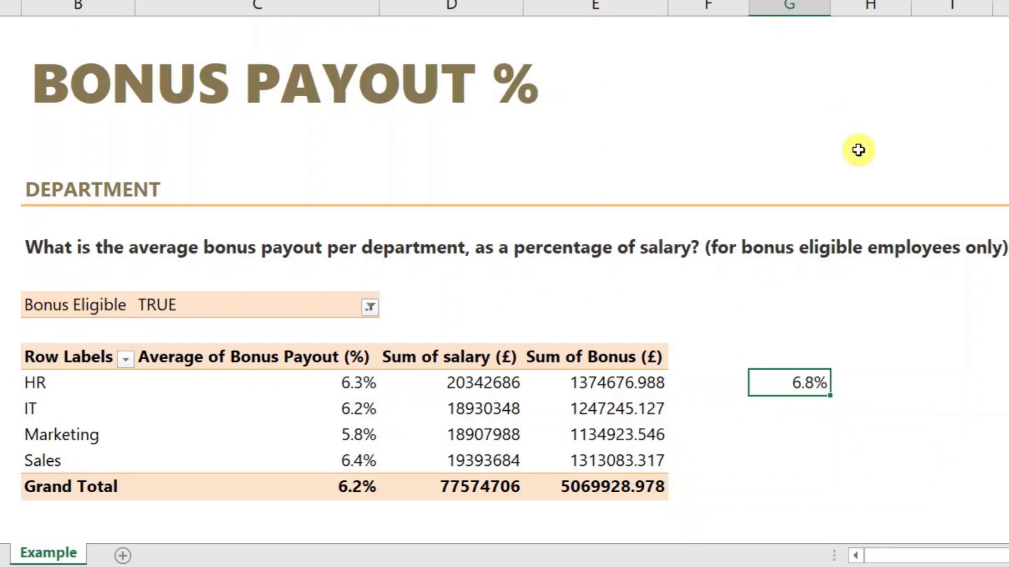
left_click(363, 383)
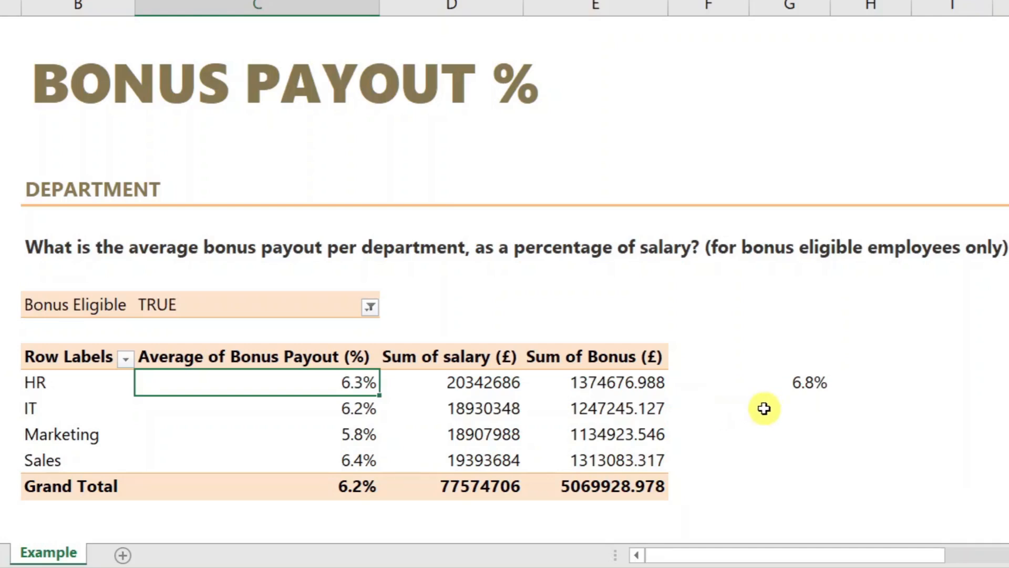
Fill the G12 formula down to G15 for the remaining departments and compare the ratios with the PivotTable averages.
left_click(815, 383)
left_click_drag(828, 393, 814, 471)
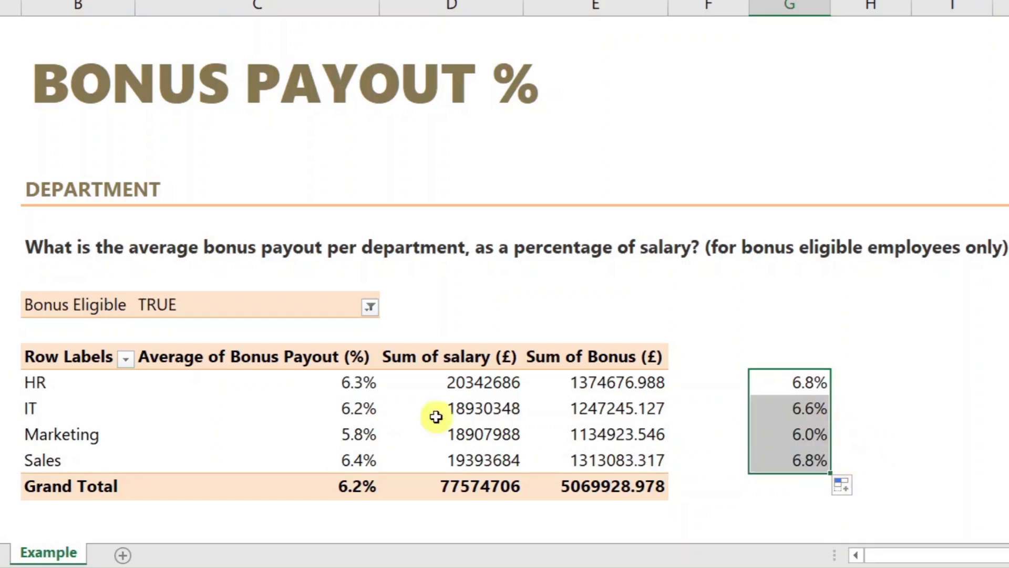
left_click(360, 412)
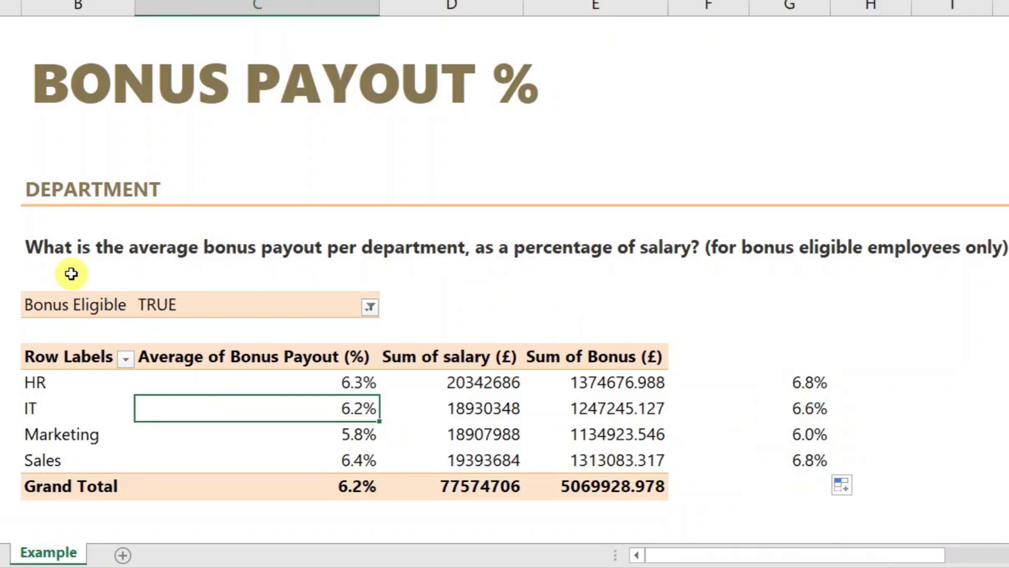
left_click(58, 254)
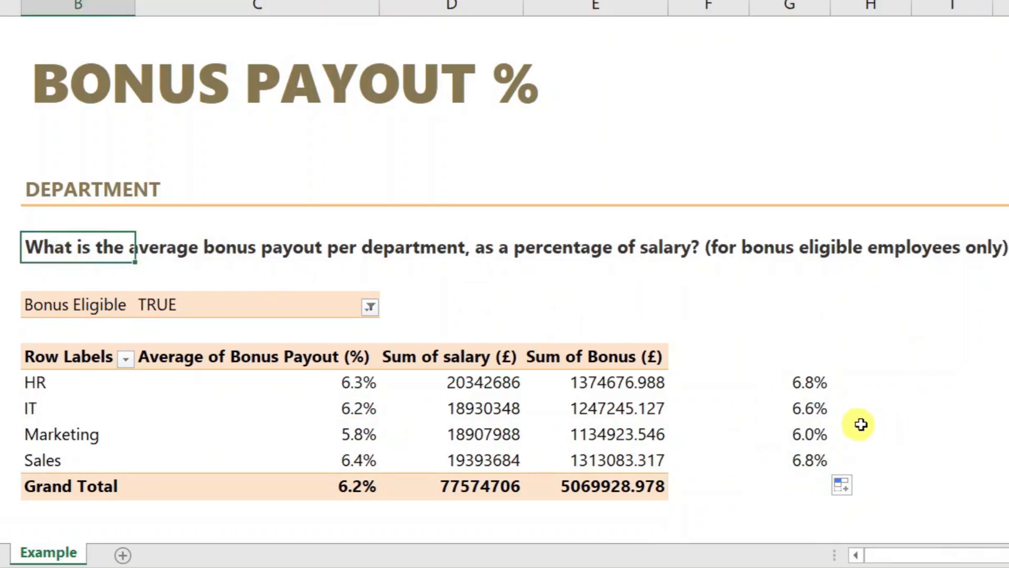
left_click(818, 410)
left_click(772, 439)
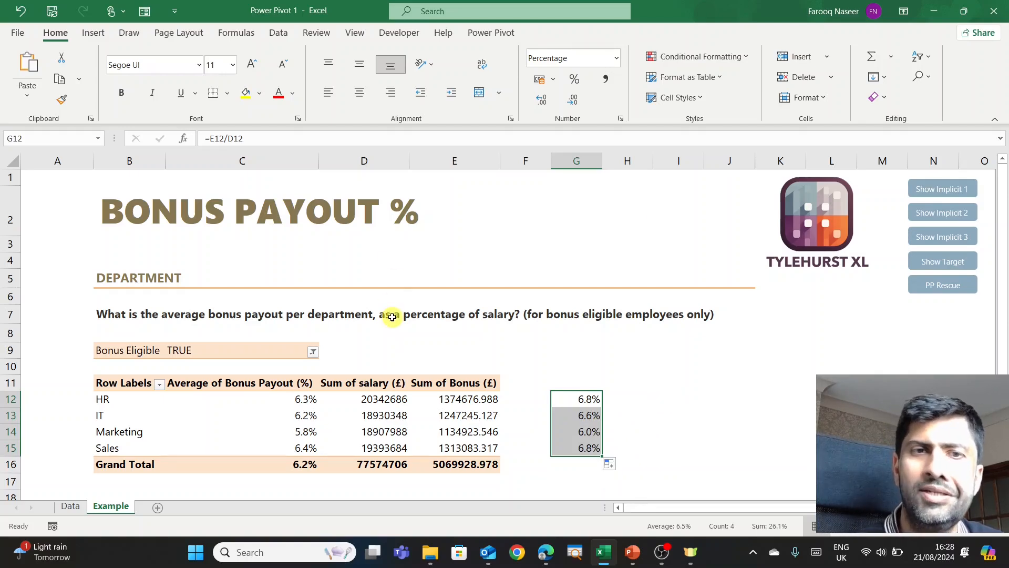
Switch to the PowerPivot1 presentation in PowerPoint, start the slide show and advance to the normal pivot table calculation slide.
left_click(632, 552)
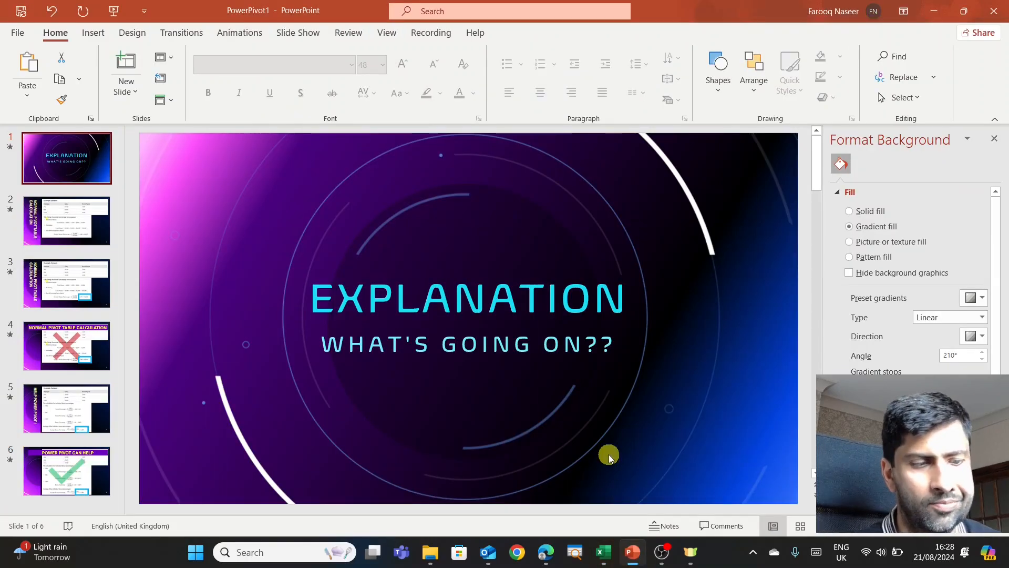
key("F5")
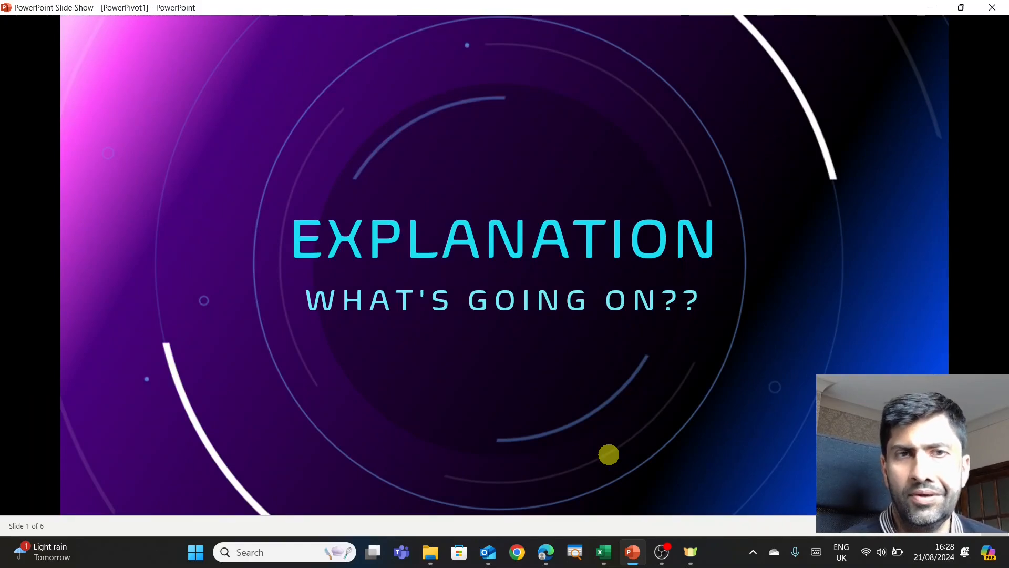
key("Right")
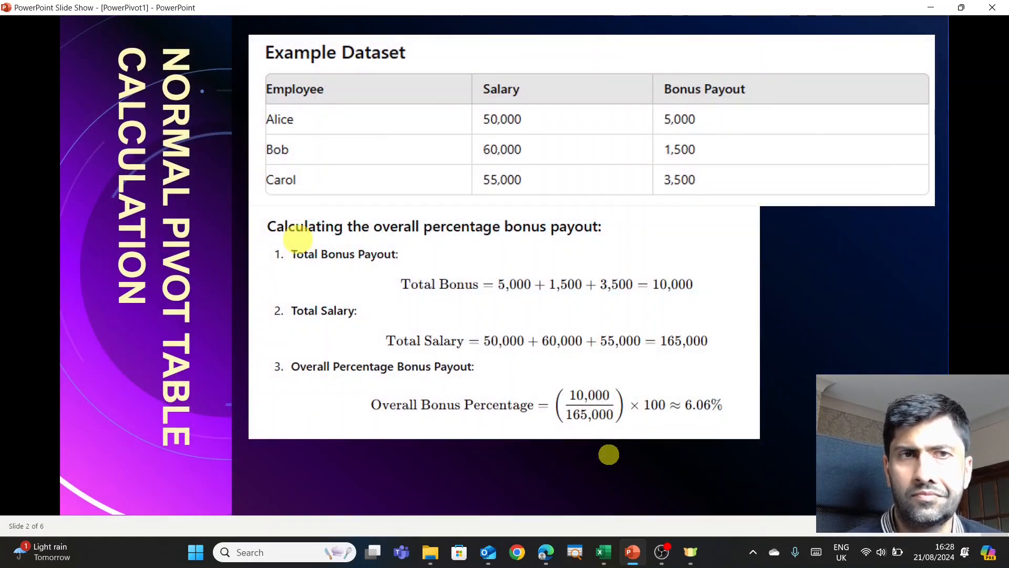
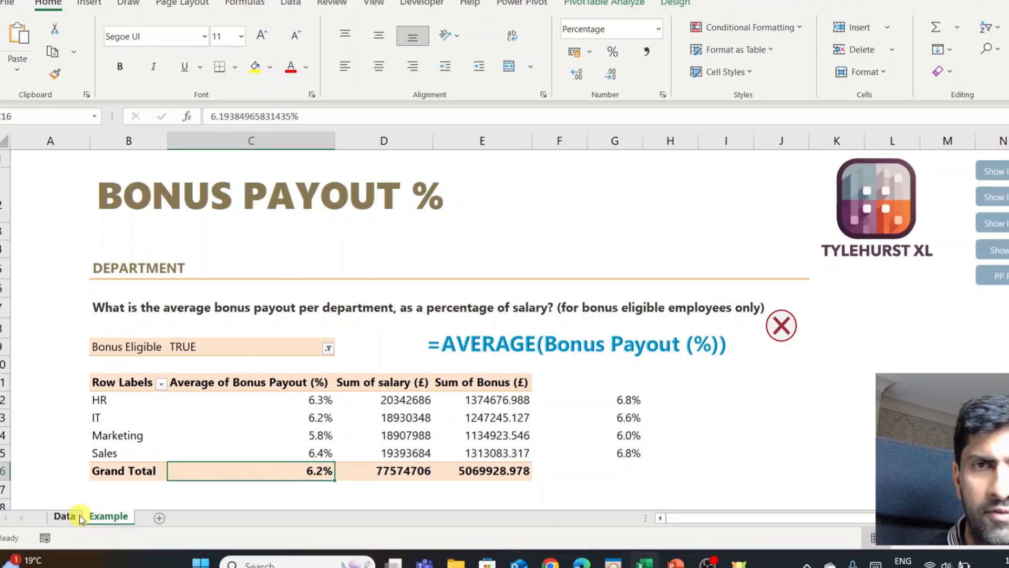
On the Data sheet, filter Bonus Eligible to TRUE and select the Bonus Payout (%) column to check its average.
left_click(68, 540)
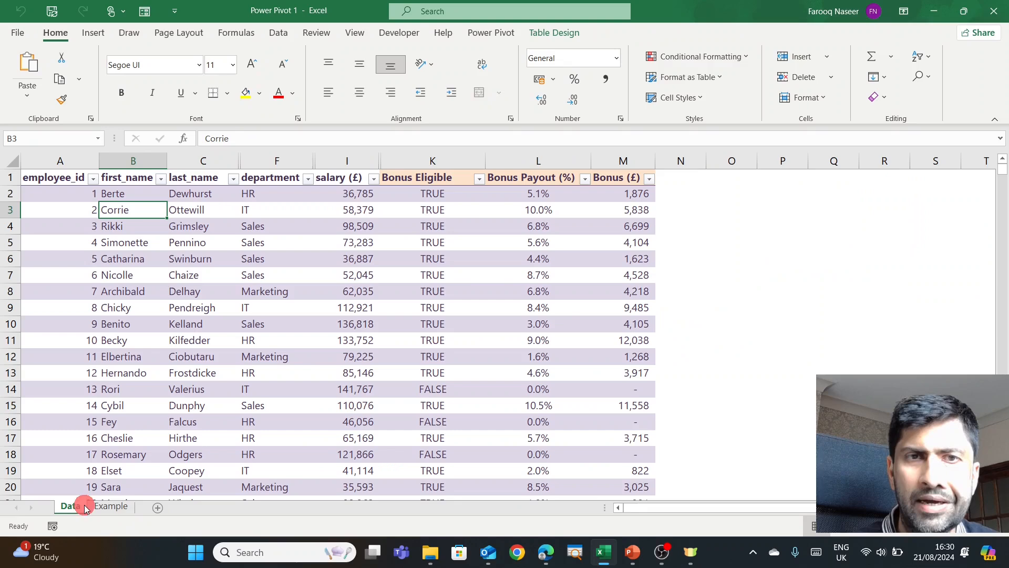
left_click(479, 178)
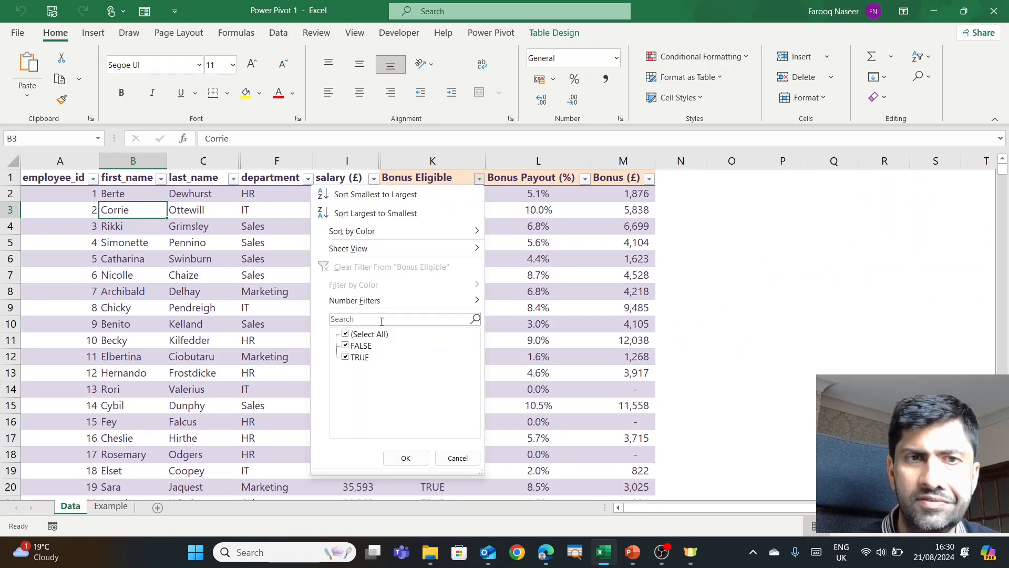
left_click(359, 346)
left_click(406, 457)
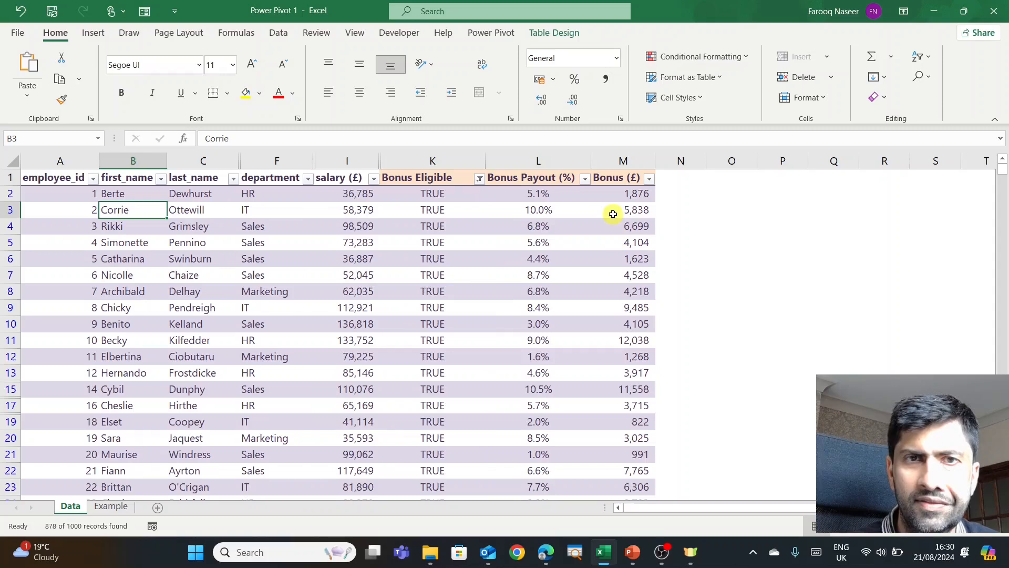
left_click(543, 170)
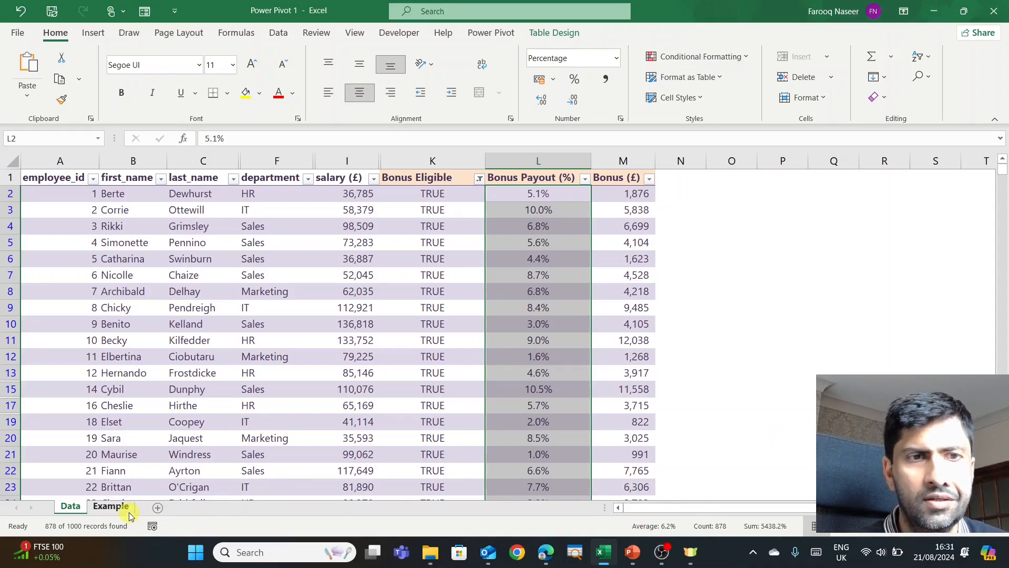
Return to the Example sheet and inspect HR's summed salary and the cells referenced by the formula in G12.
left_click(111, 506)
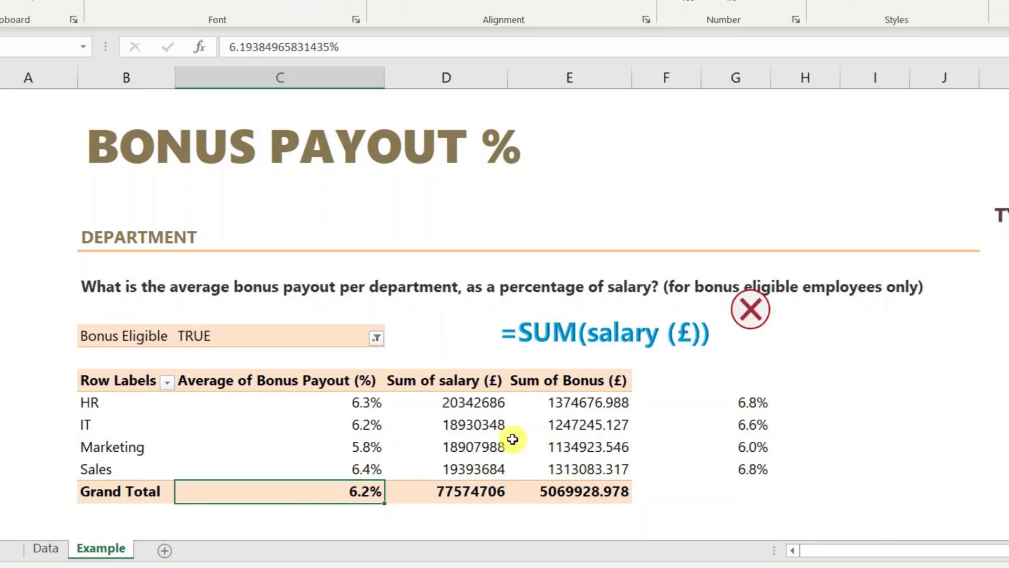
left_click(439, 401)
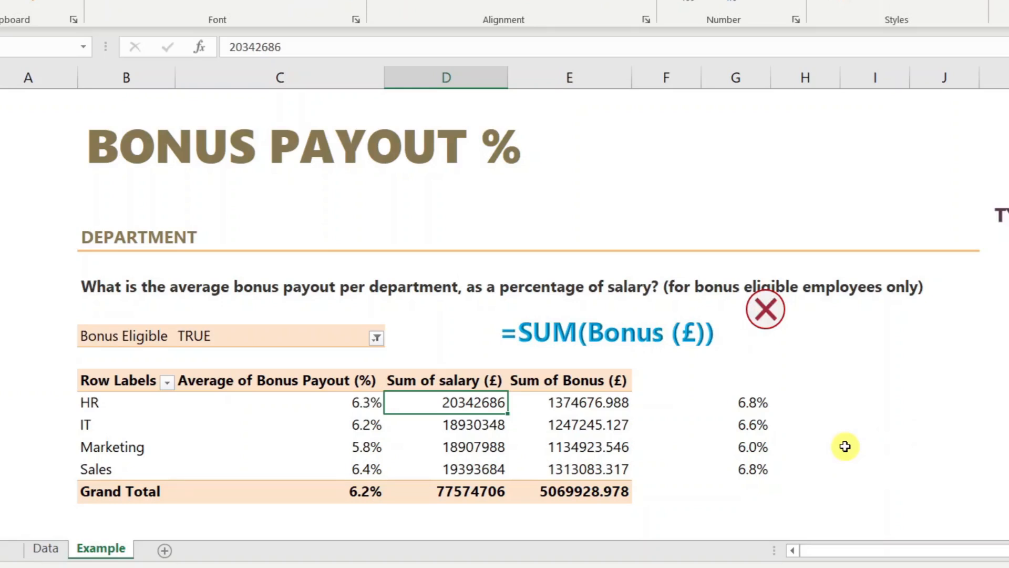
mouse_move(580, 413)
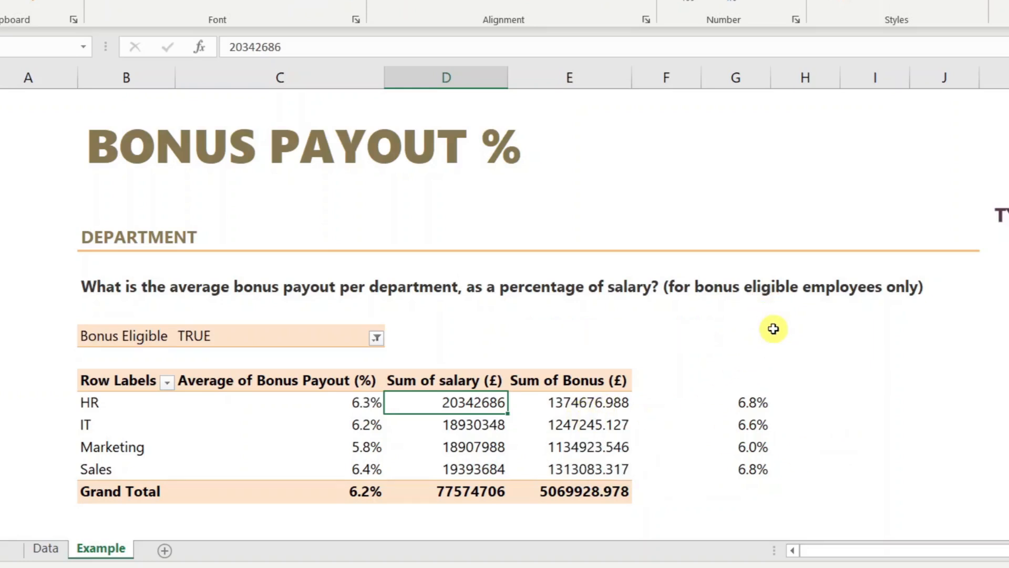
left_click(752, 402)
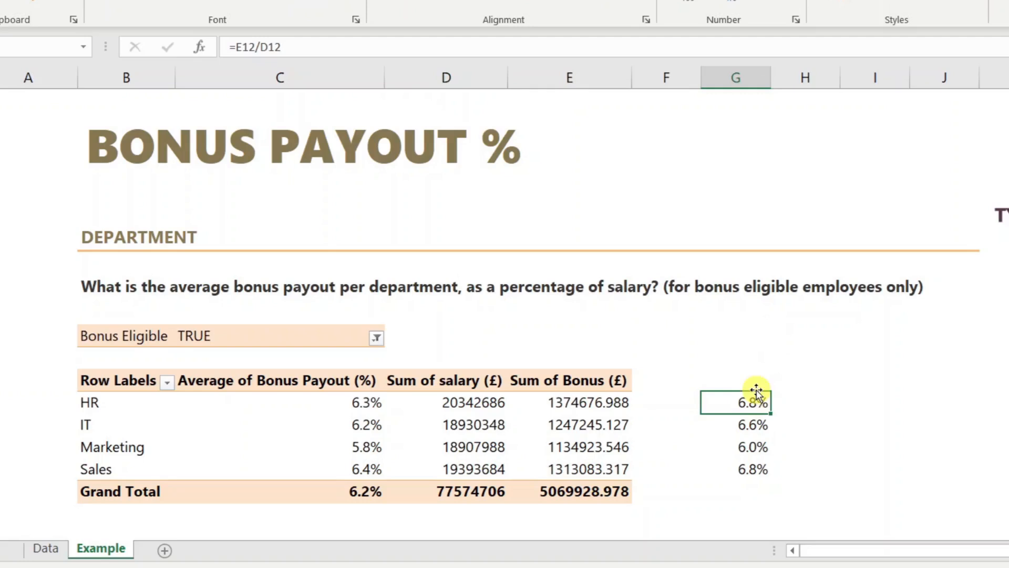
left_click(305, 48)
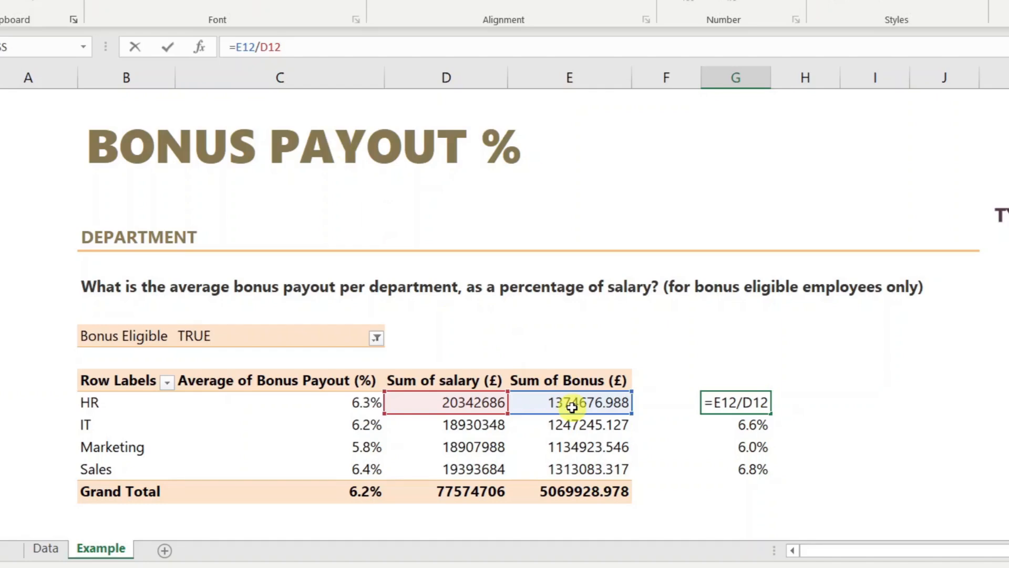
left_click(578, 425)
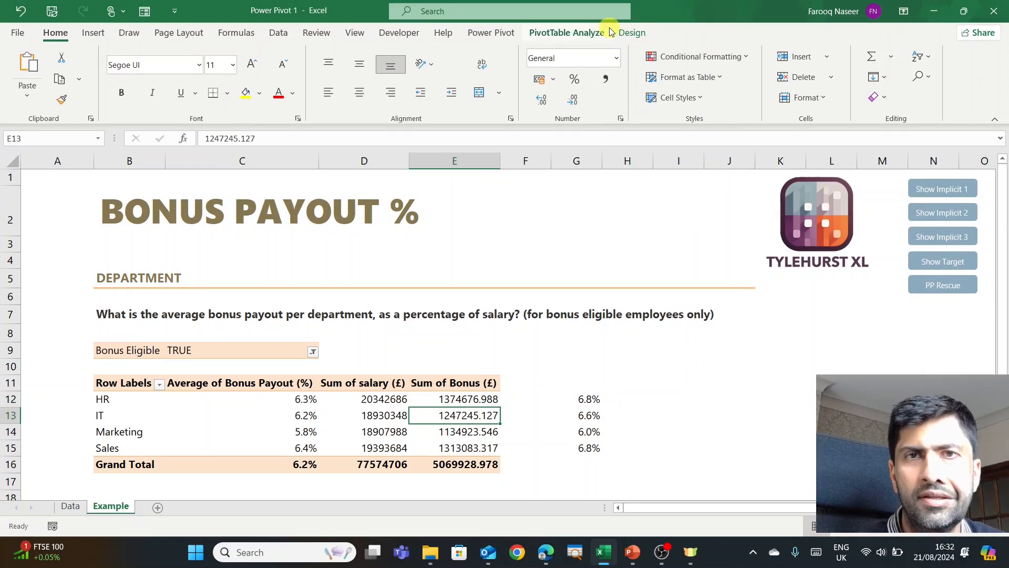
Display the PivotTable's field list and open the value field settings for Bonus Payout (%).
left_click(633, 32)
left_click(600, 32)
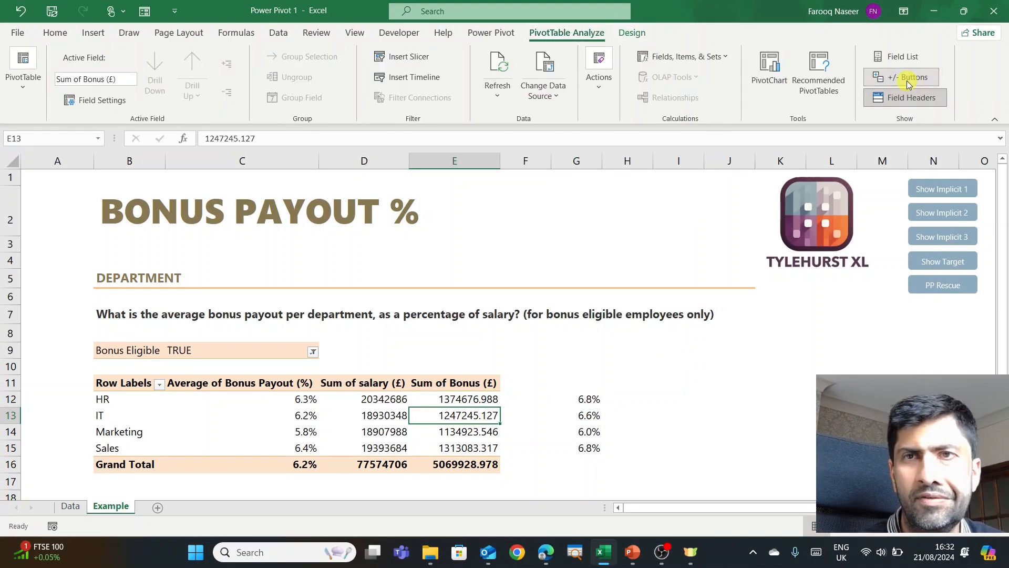
left_click(902, 56)
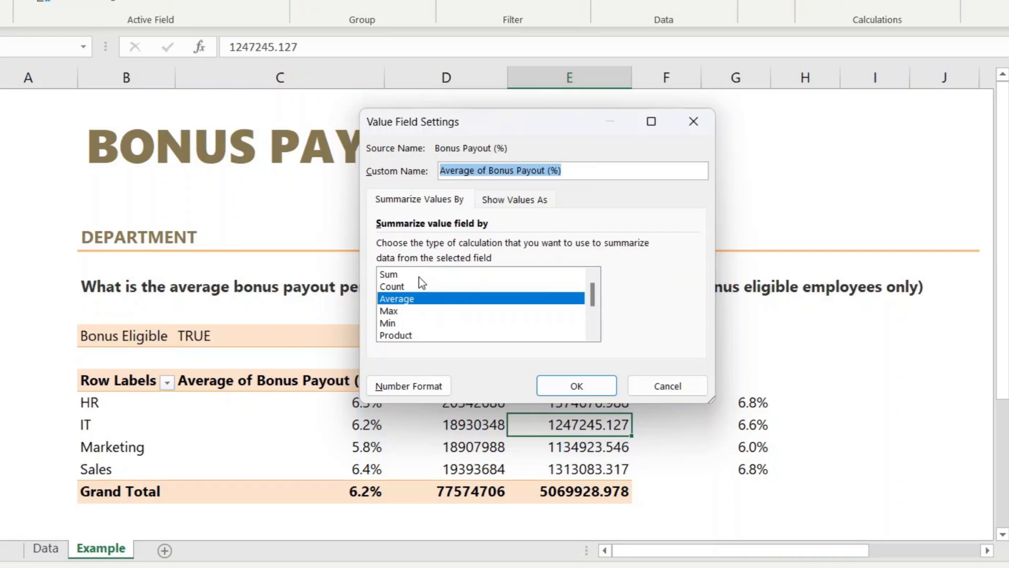
Examine the summary functions offered for Bonus Payout (%), from Sum to Varp, and cancel without applying a change.
left_click(395, 275)
left_click(395, 286)
left_click(397, 298)
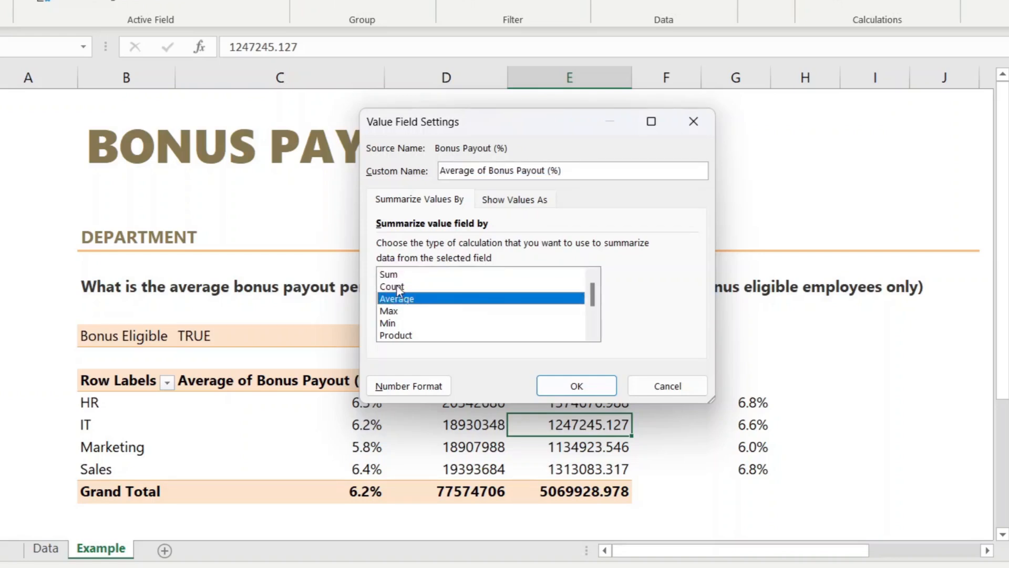
left_click(391, 275)
left_click(395, 300)
left_click(395, 286)
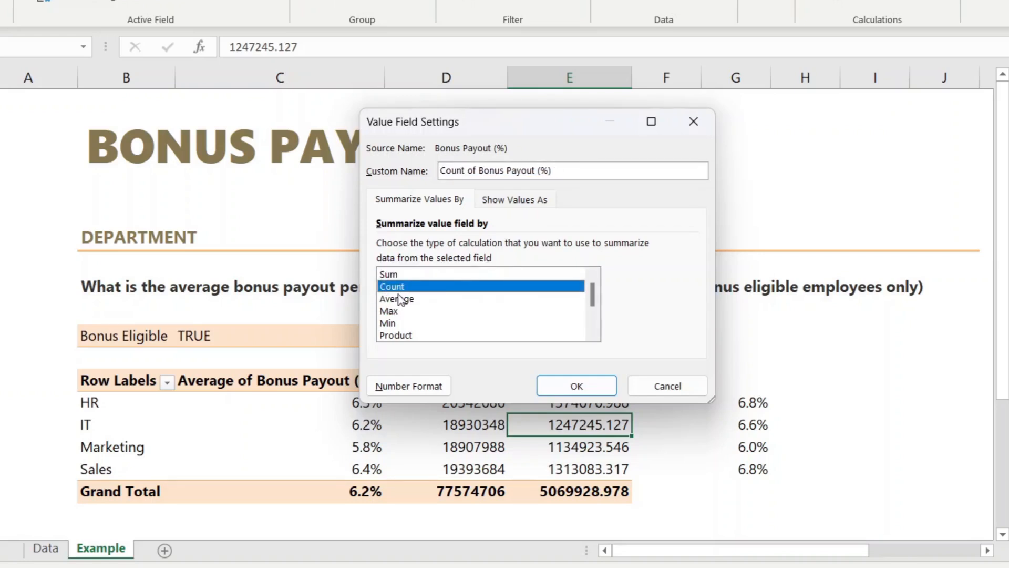
left_click_drag(593, 304, 593, 325)
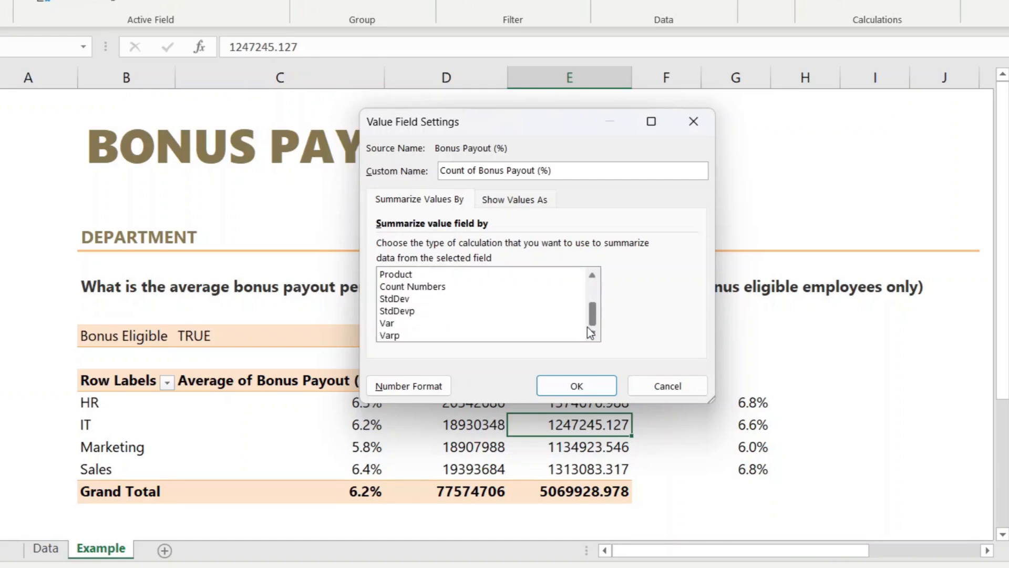
scroll(591, 332, "up", 2)
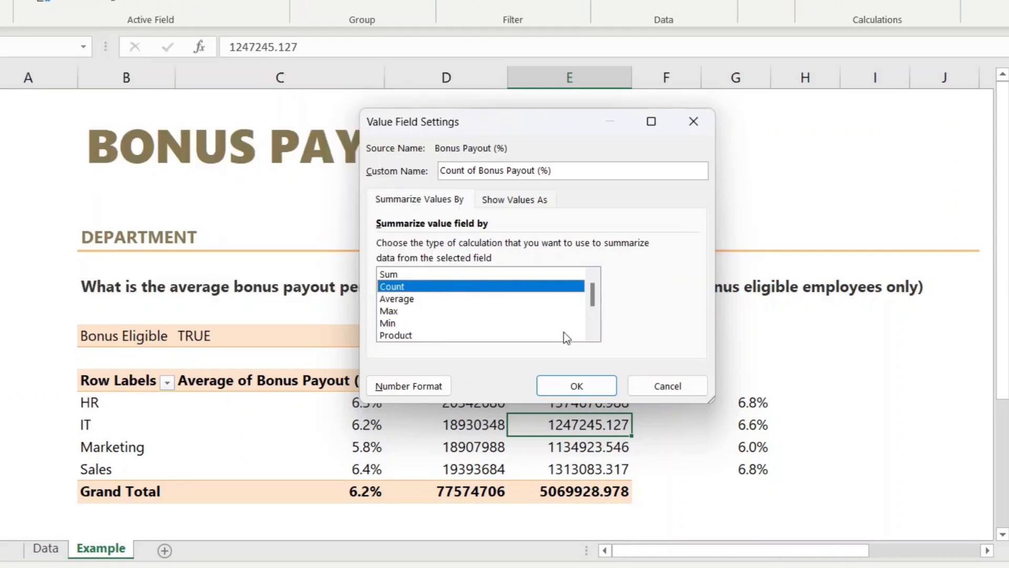
left_click(658, 386)
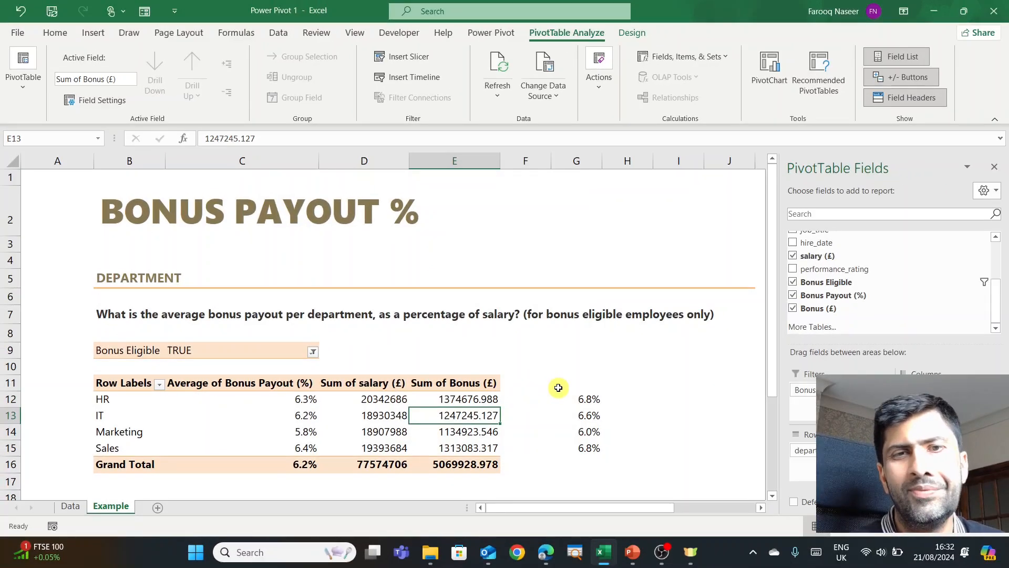
Move the ratios from G12:G15 to F12:F15 and try the Average of Bonus Payout (%) column's formatting on F11:F16.
left_click_drag(584, 398, 525, 432)
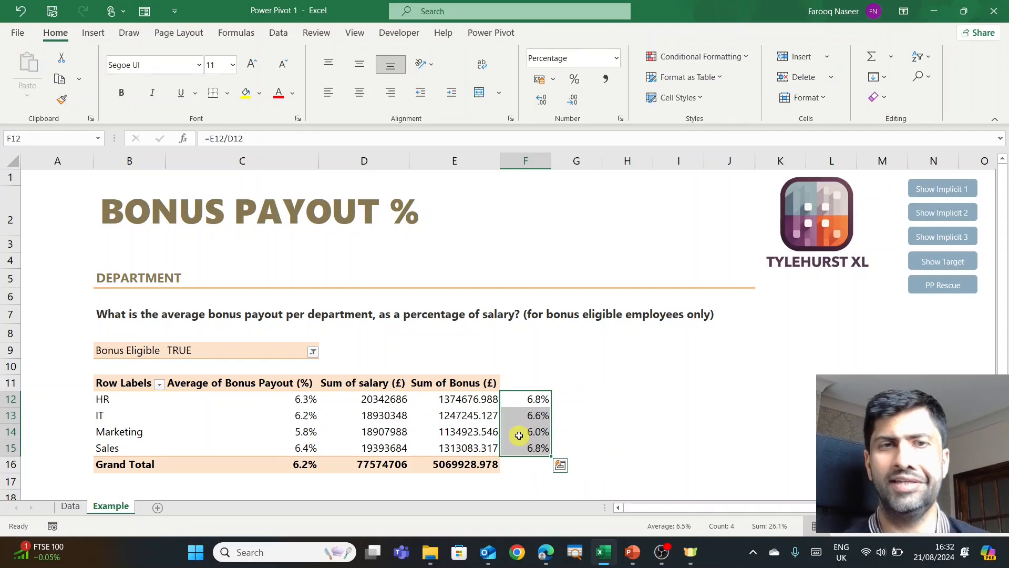
left_click(307, 378)
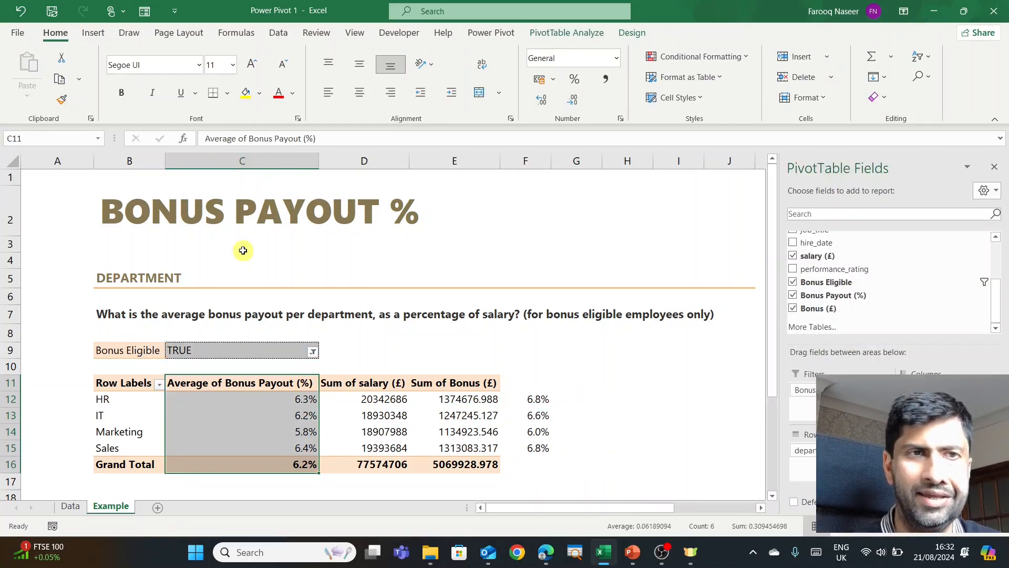
left_click(61, 99)
left_click(525, 383)
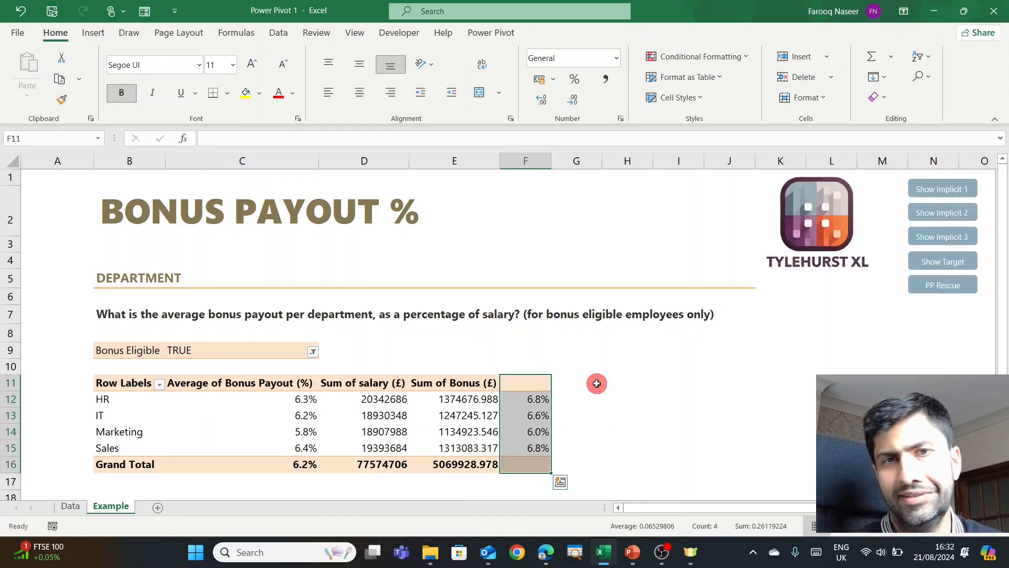
left_click(596, 383)
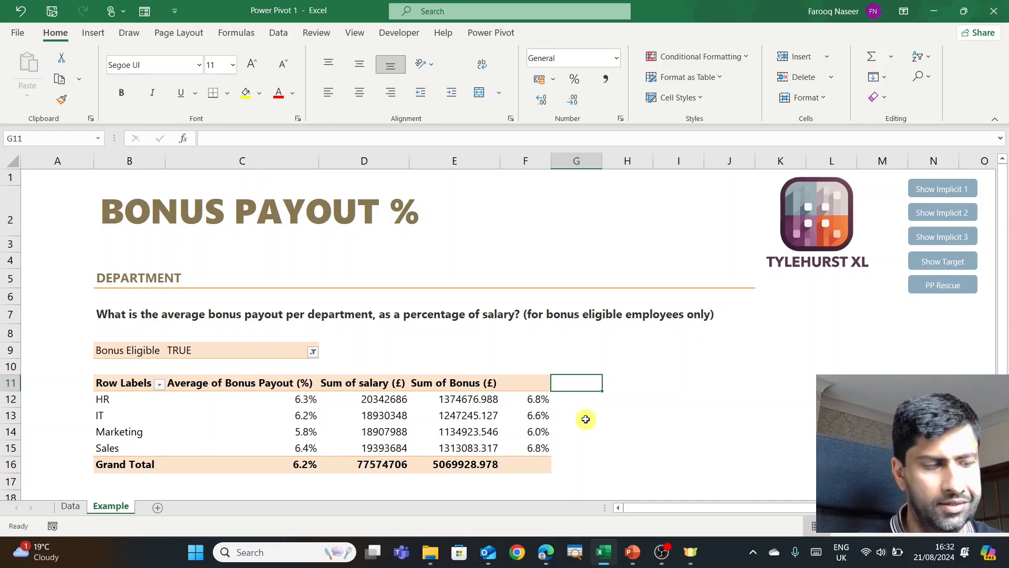
key("ctrl+z")
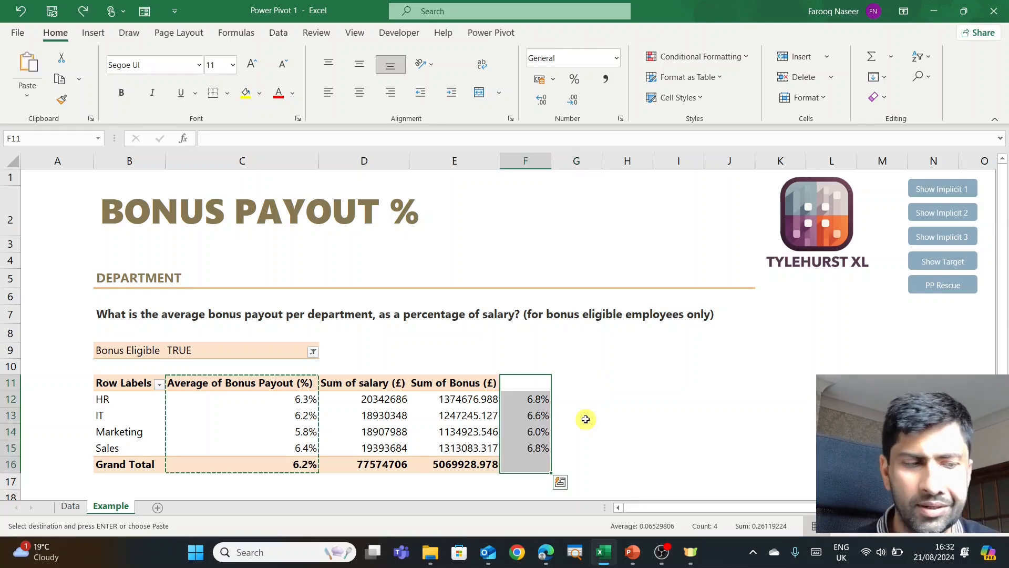
key("Escape")
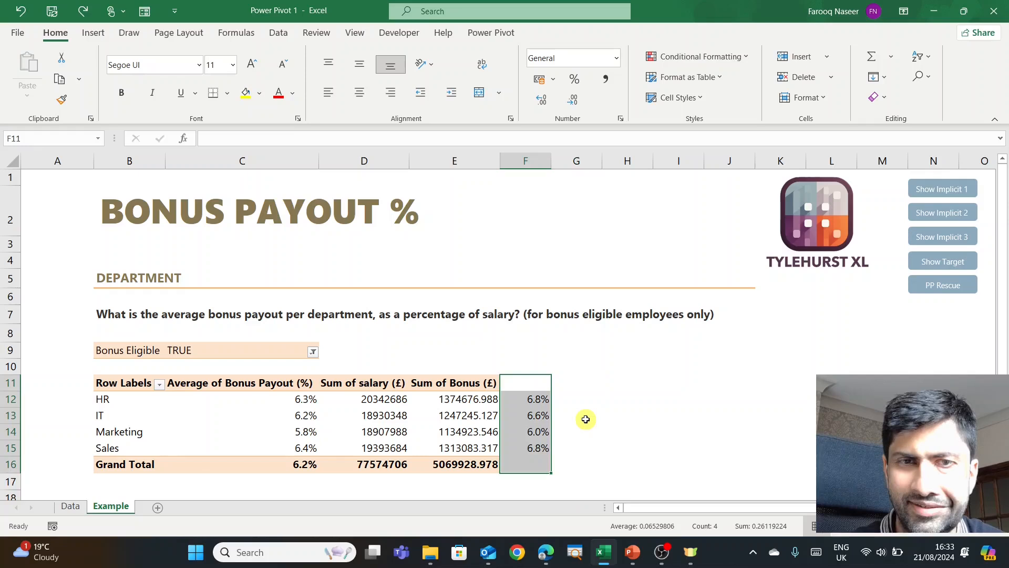
Move the ratio cells F11:F16 to K11:K16, well clear of the PivotTable.
left_click_drag(554, 389, 782, 390)
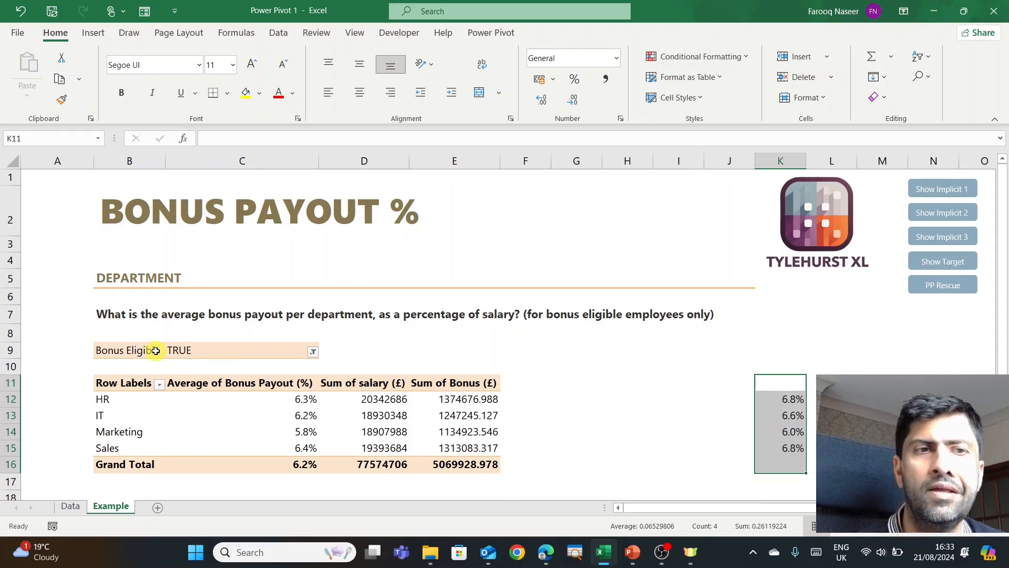
left_click_drag(124, 345, 465, 465)
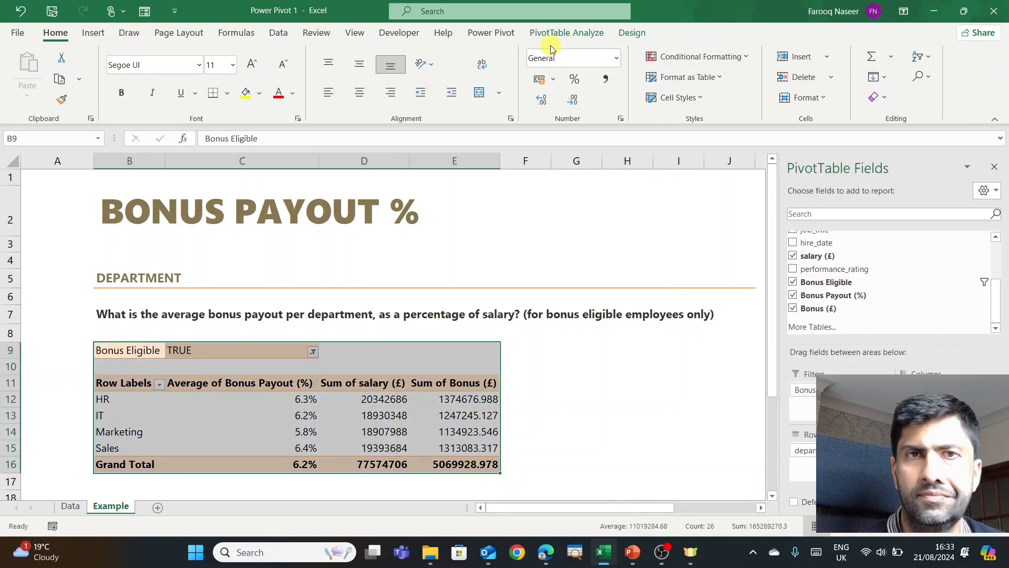
left_click(876, 98)
left_click(892, 119)
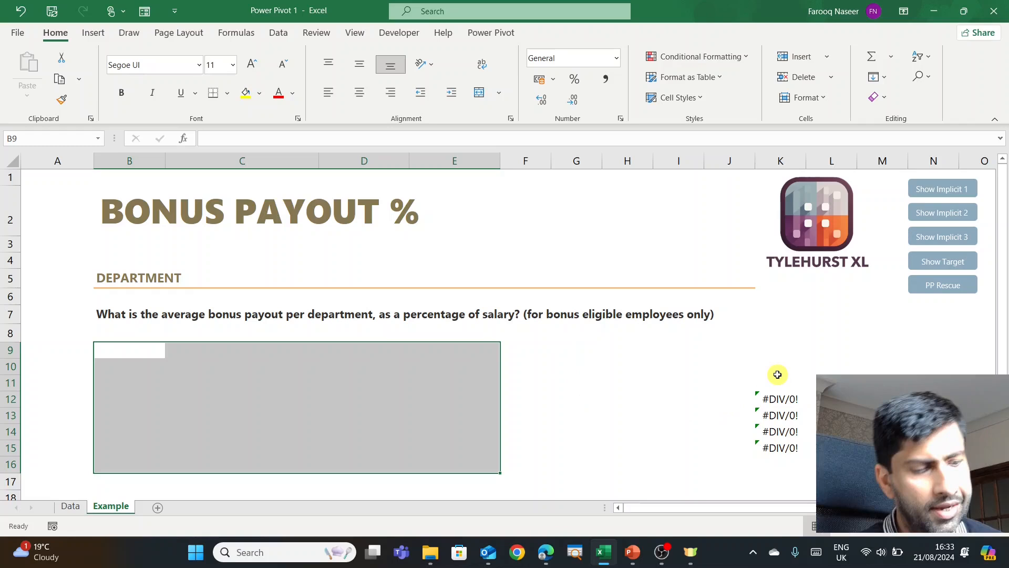
key("ctrl+z")
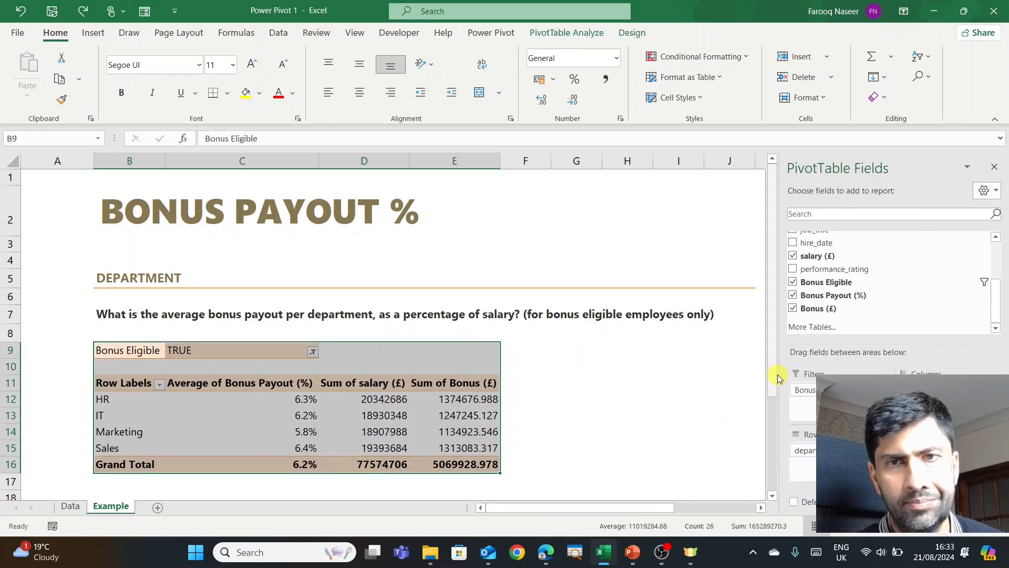
Close the field list and replace the ratio formulas in K12:K15 with their values.
left_click(993, 168)
left_click(799, 399)
left_click_drag(799, 398, 792, 446)
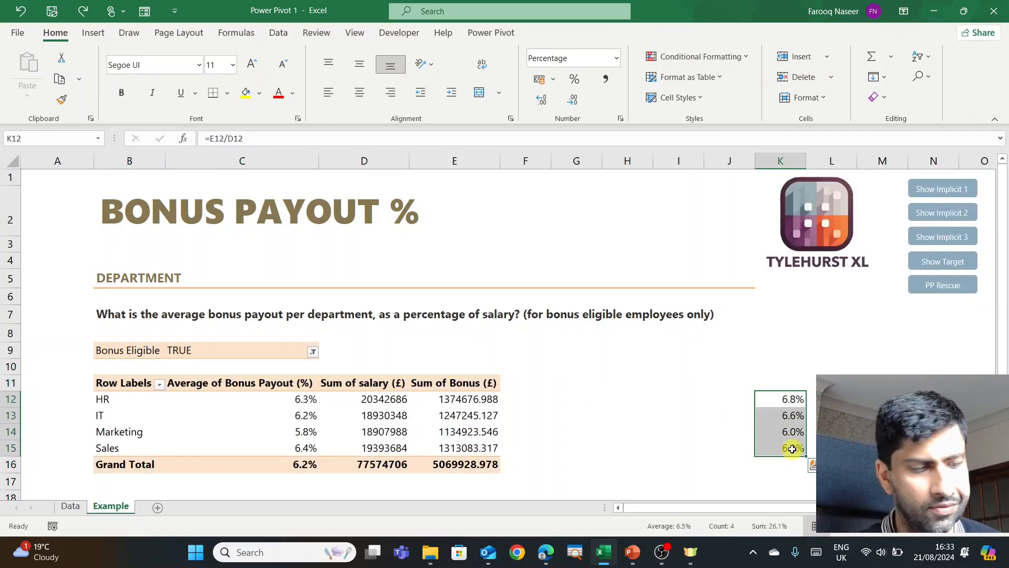
key("ctrl+c")
key("alt+h")
key("v")
key("v")
key("Escape")
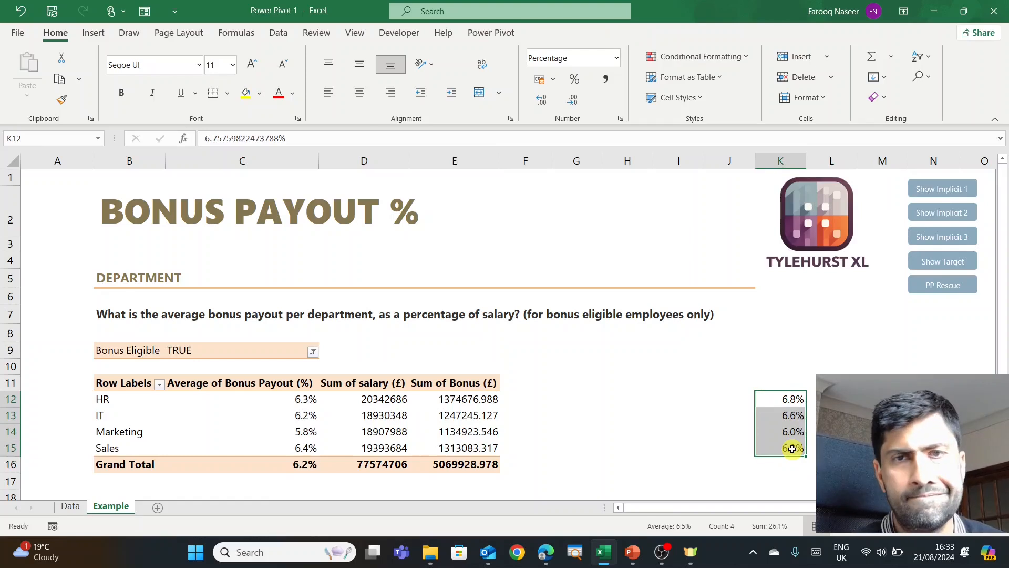
Clear the whole PivotTable, contents and formatting, from A9:G16 on the Example sheet.
left_click_drag(585, 458, 57, 351)
left_click(870, 96)
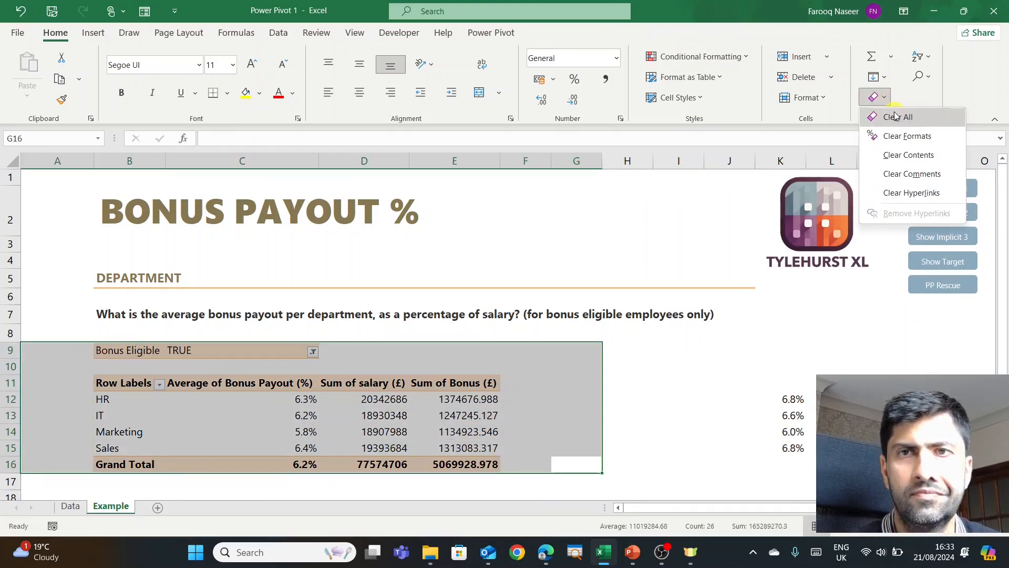
left_click(889, 116)
left_click(334, 359)
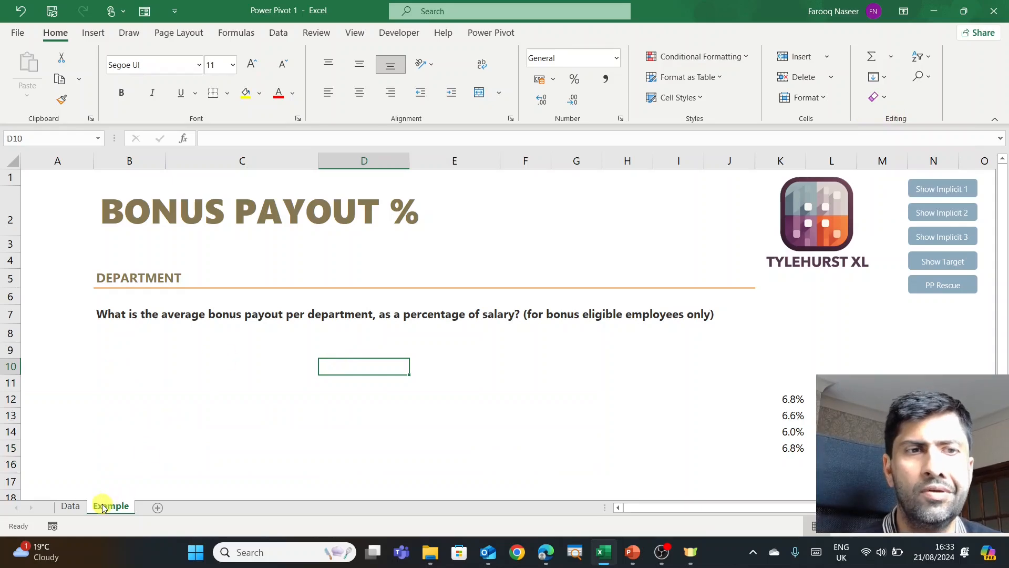
Go to the employee table on the Data sheet and show the Add-ins page of the Excel Options.
left_click(70, 506)
left_click(185, 345)
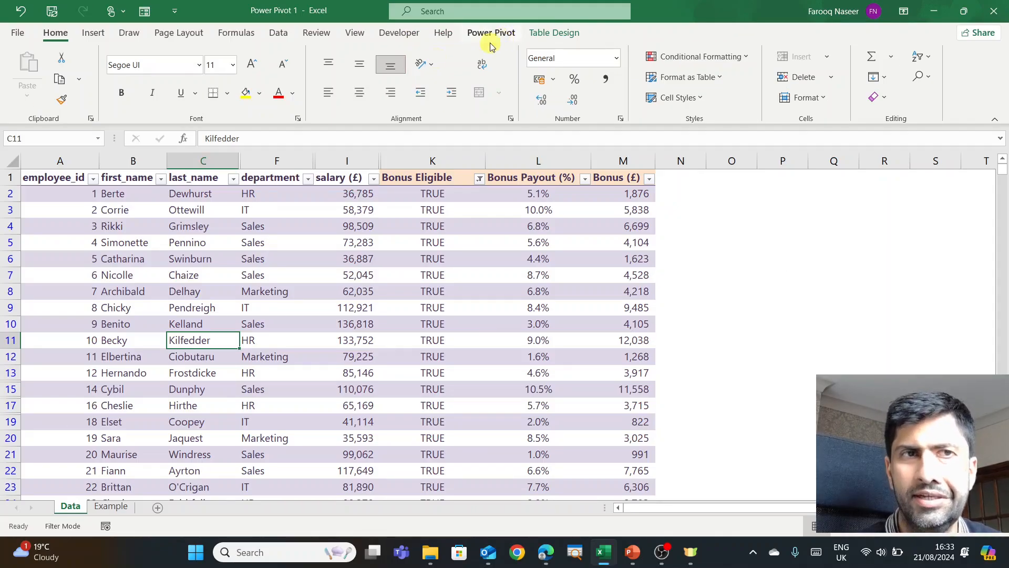
left_click(18, 33)
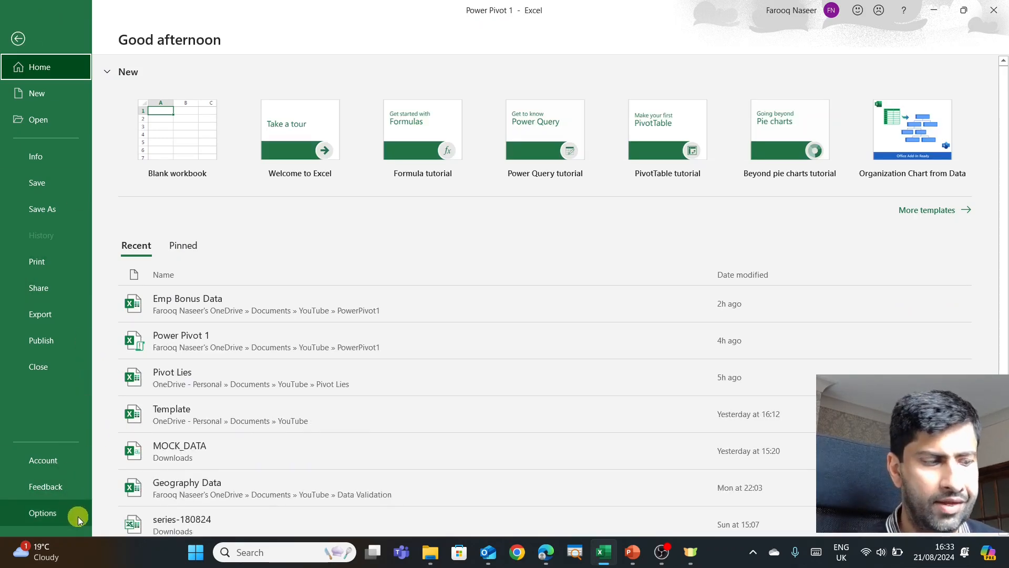
key("ctrl+2")
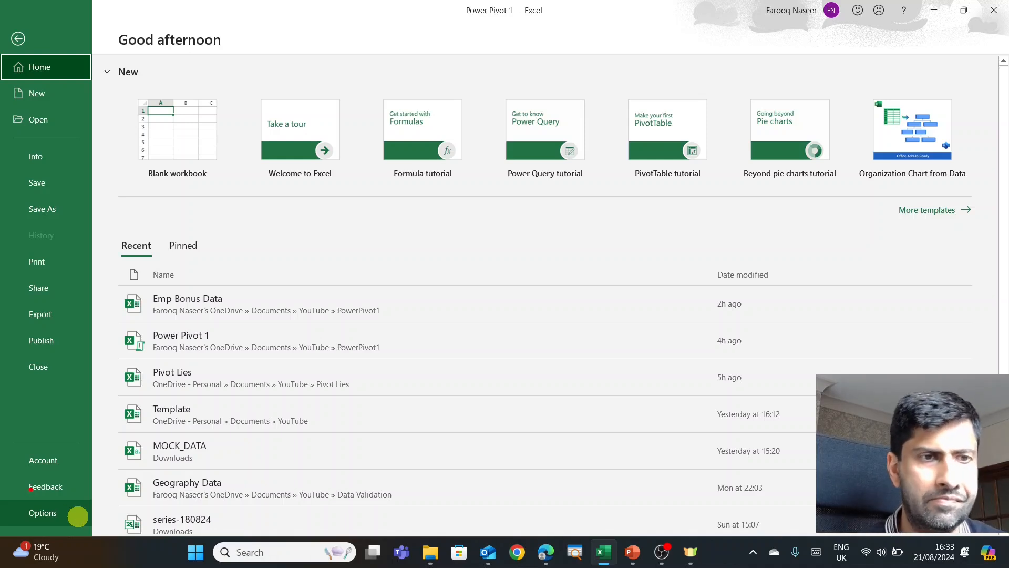
mouse_move(12, 469)
left_mouse_down()
mouse_move(42, 545)
mouse_move(90, 542)
left_mouse_up()
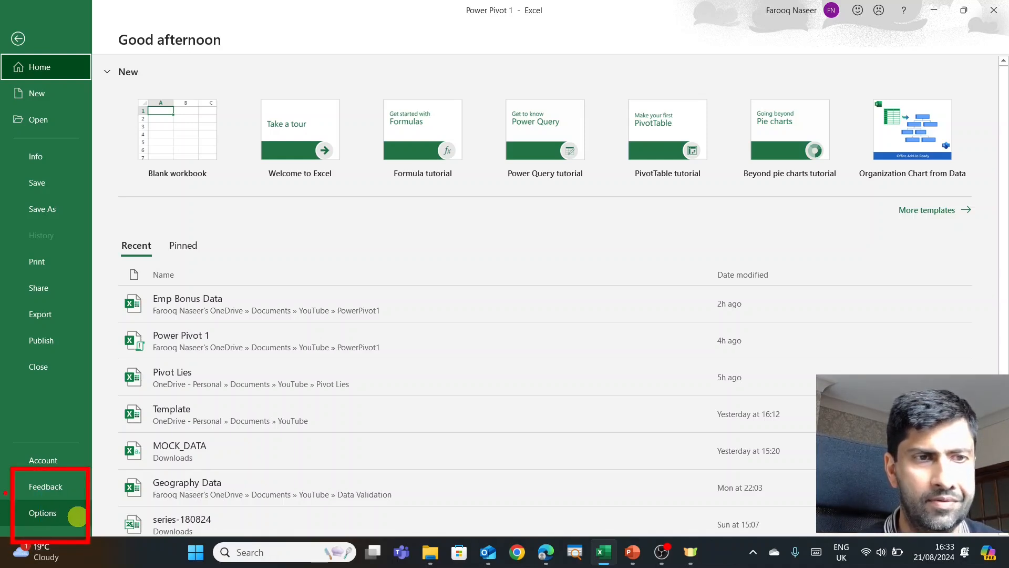
left_click_drag(5, 493, 87, 524)
key("Escape")
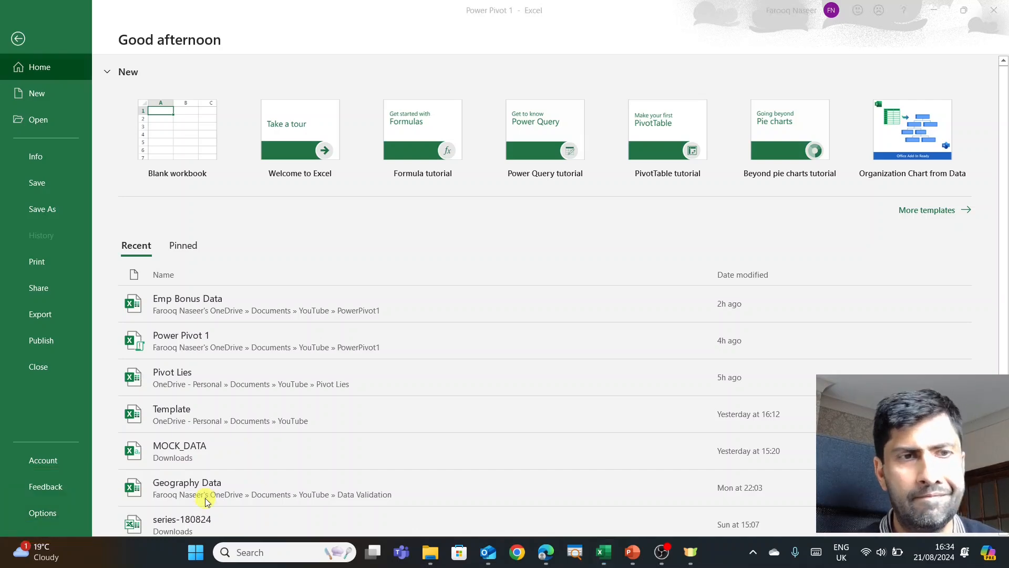
left_click(50, 512)
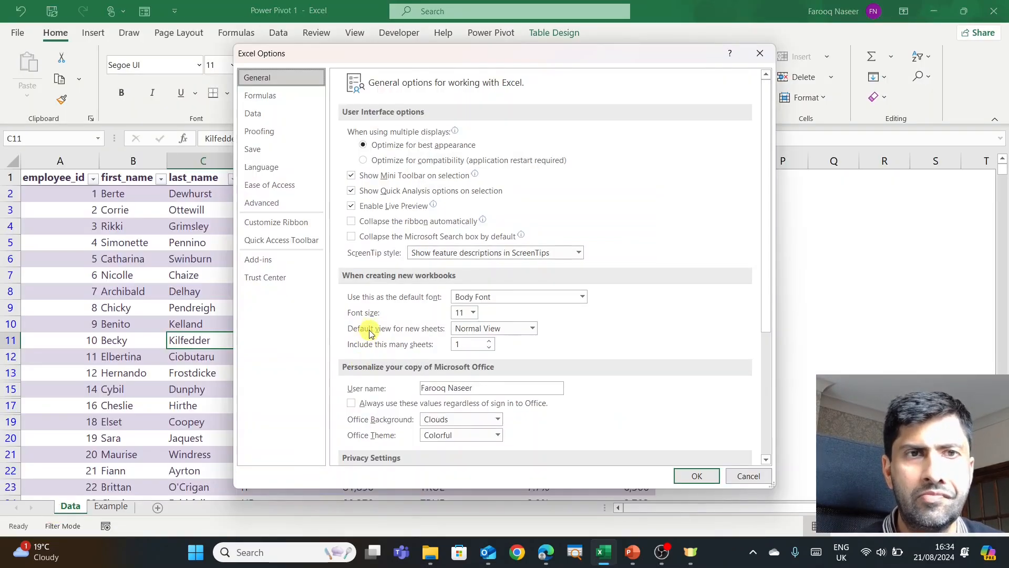
key("ctrl+2")
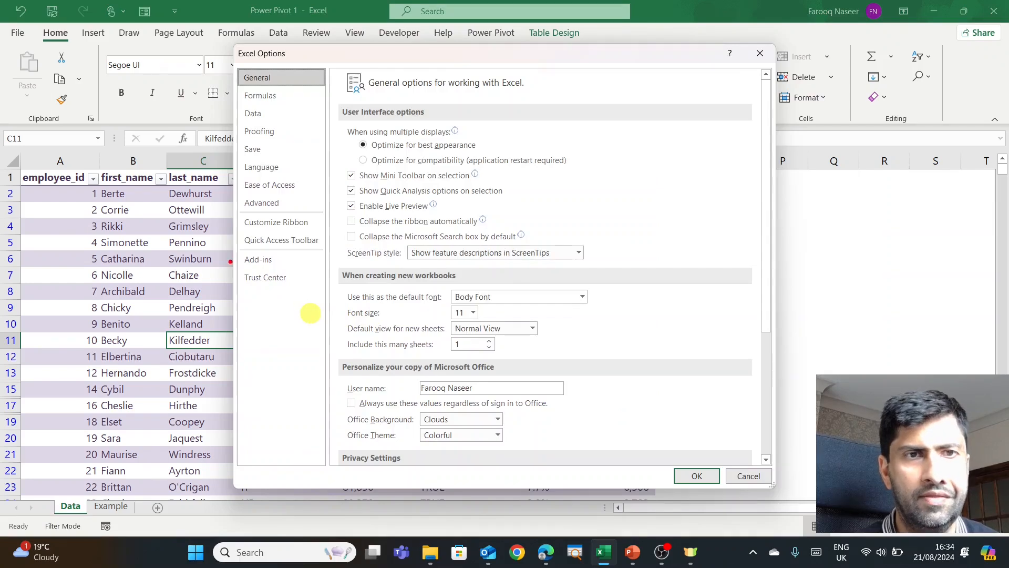
left_click_drag(215, 246, 317, 272)
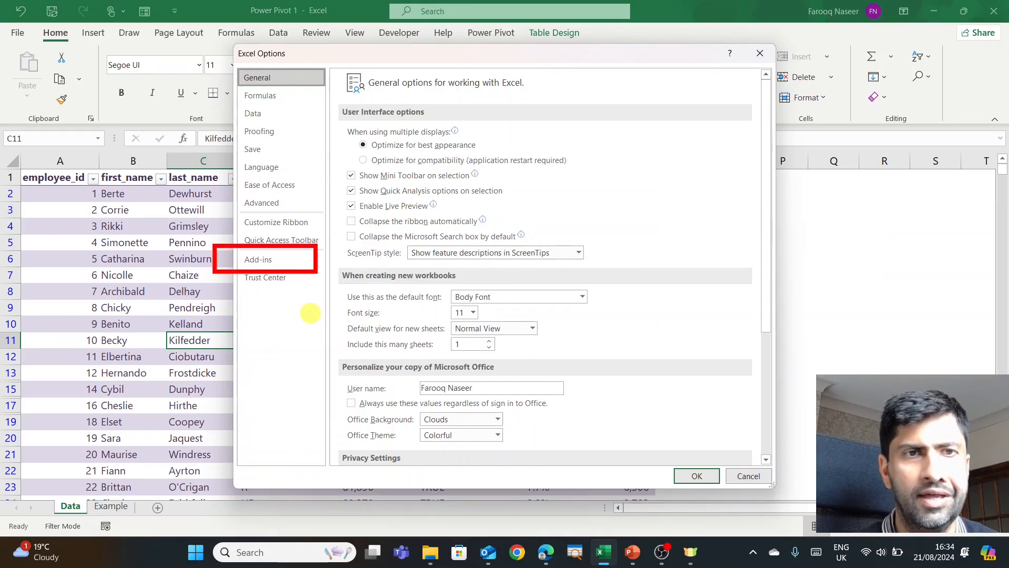
key("Escape")
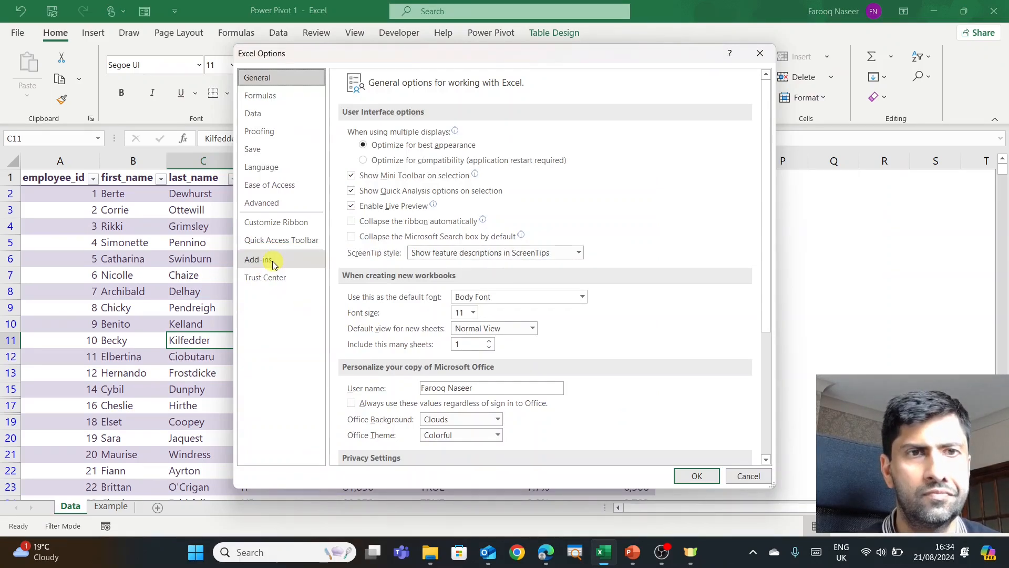
left_click(273, 263)
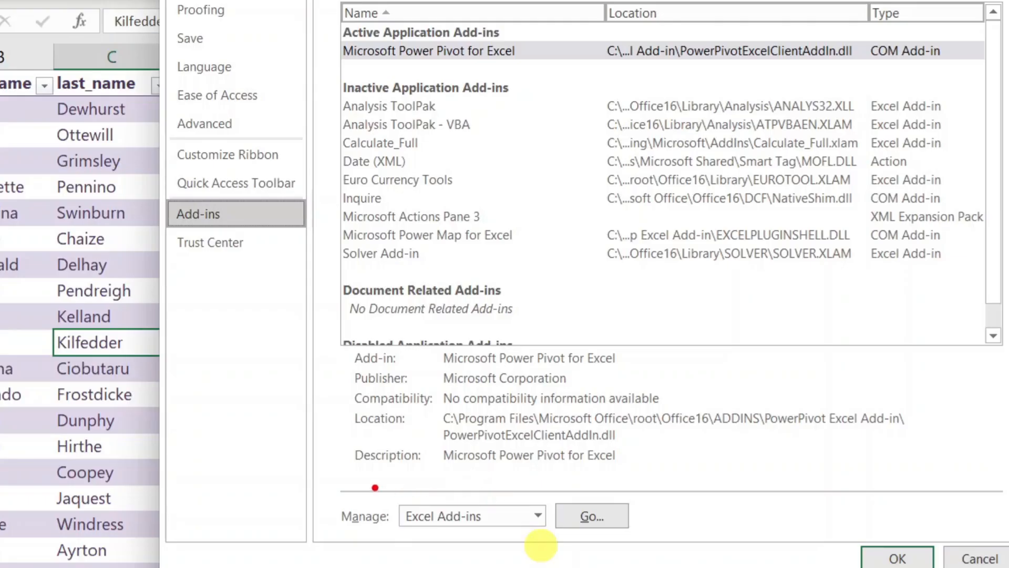
Manage the COM Add-ins and confirm the list with Microsoft Power Pivot for Excel enabled.
mouse_move(375, 488)
left_mouse_down()
mouse_move(576, 565)
mouse_move(552, 561)
left_mouse_up()
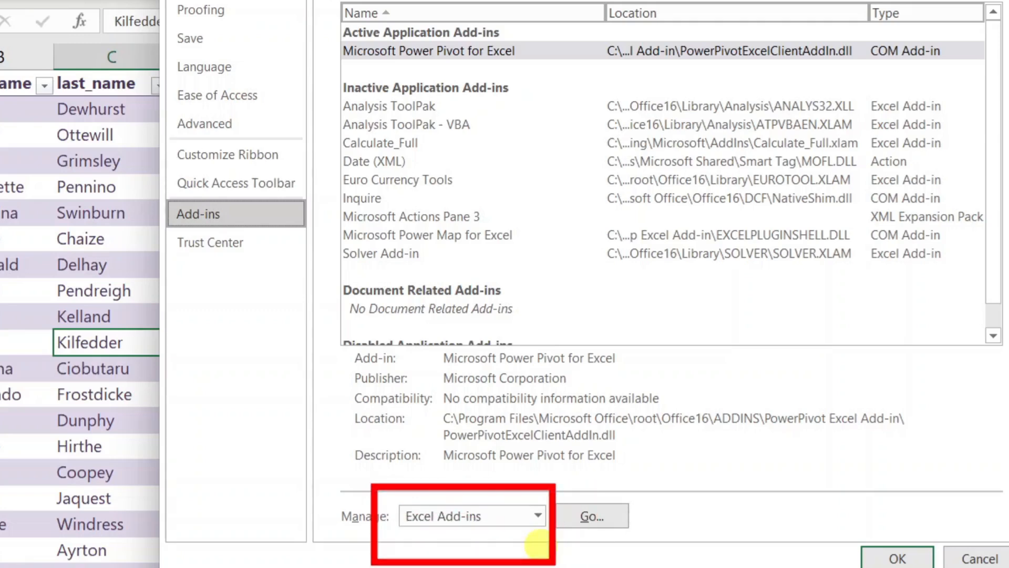
key("Escape")
left_click(542, 516)
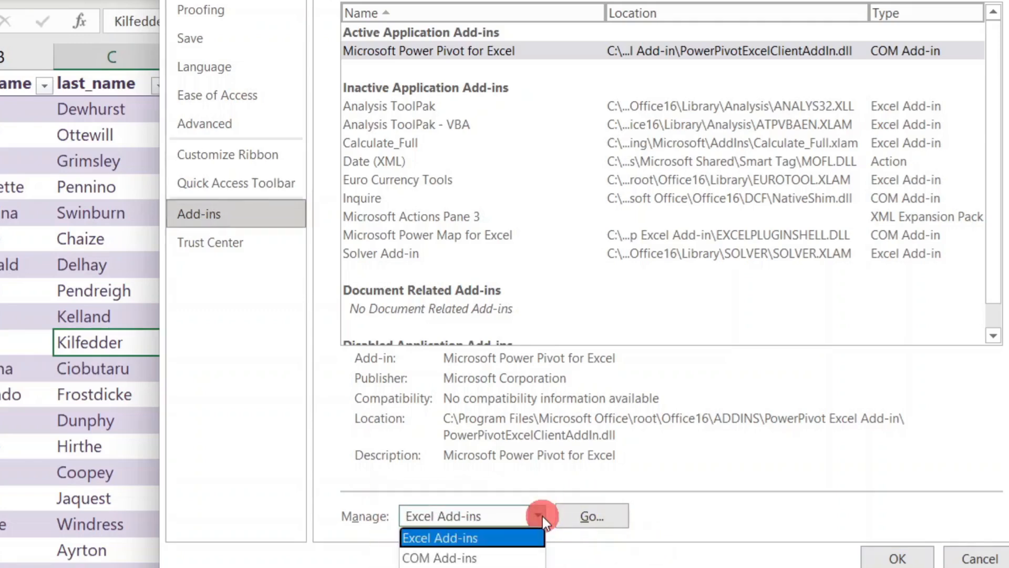
left_click(512, 556)
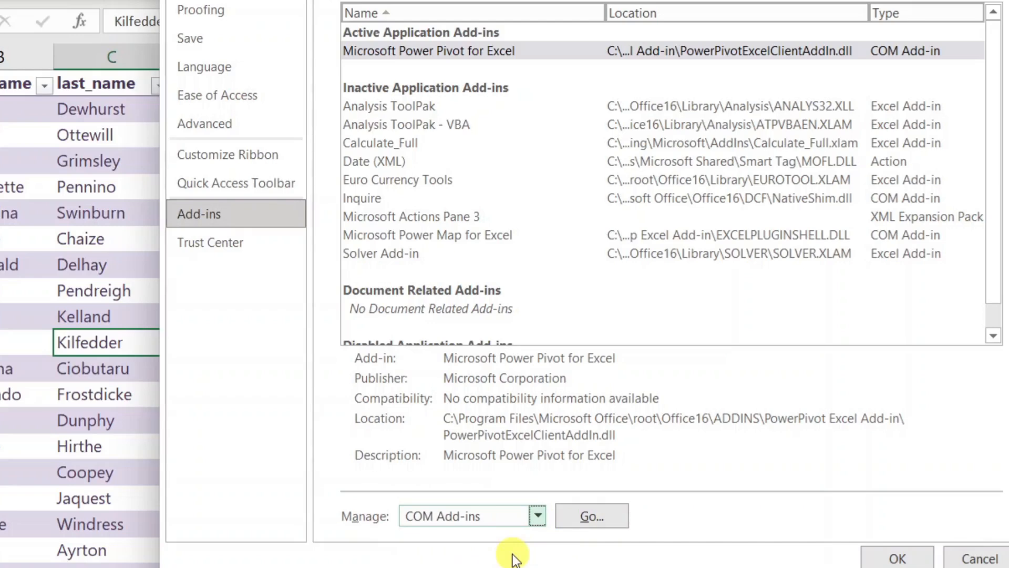
left_click(585, 516)
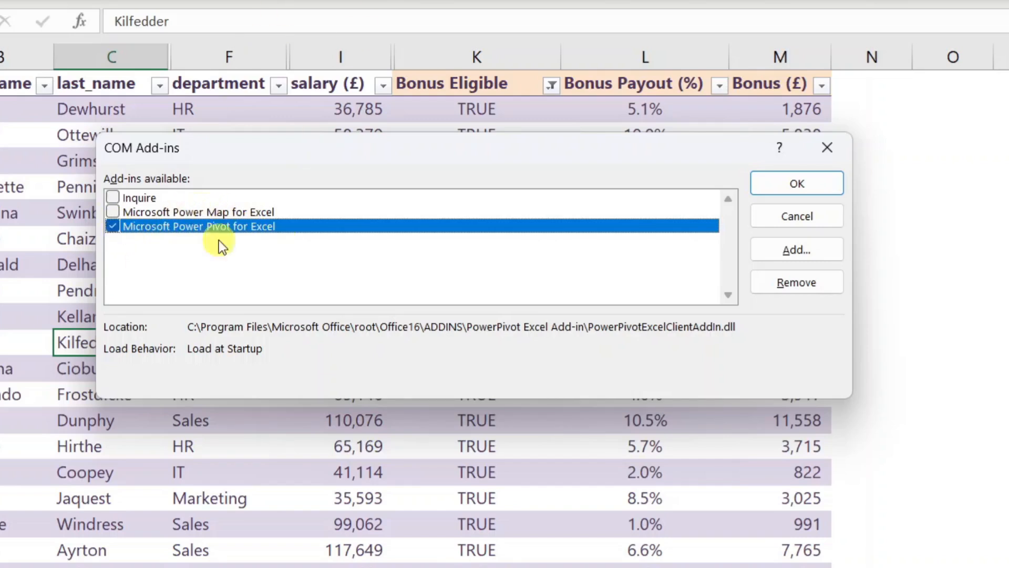
left_click(773, 184)
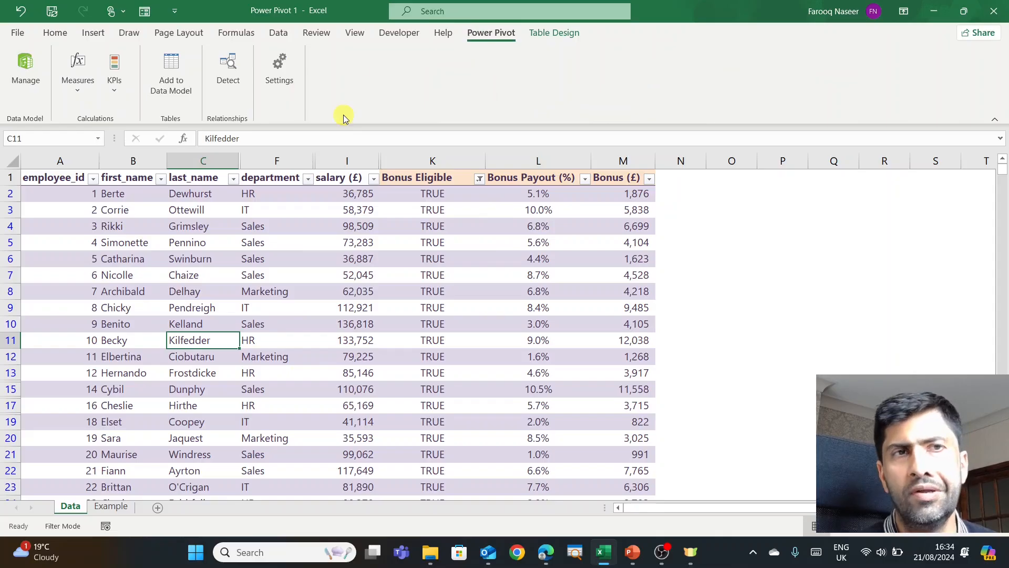
Add the employee bonus table on the Data sheet to the Data Model and close the Power Pivot window.
left_click(328, 241)
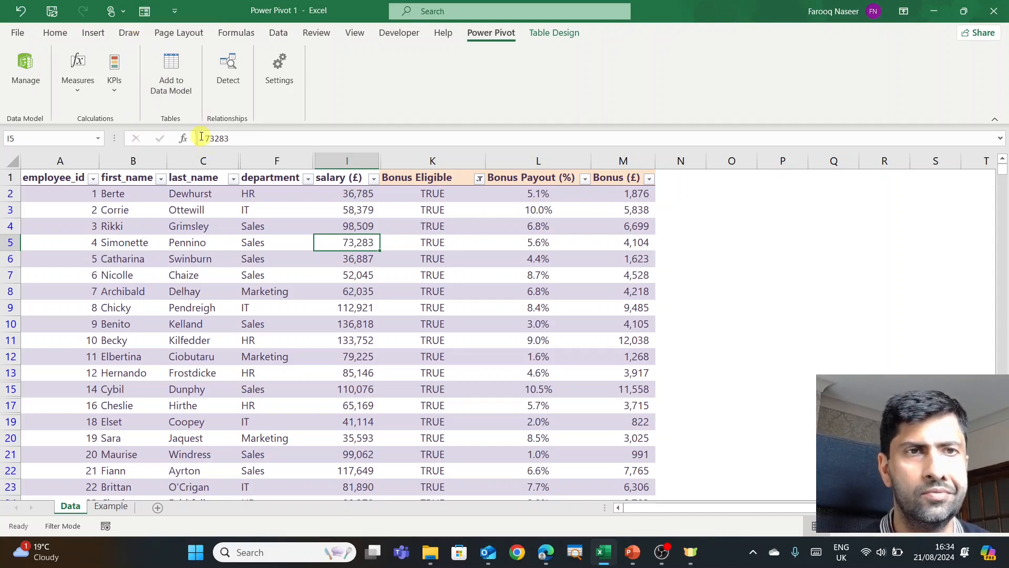
left_click(171, 74)
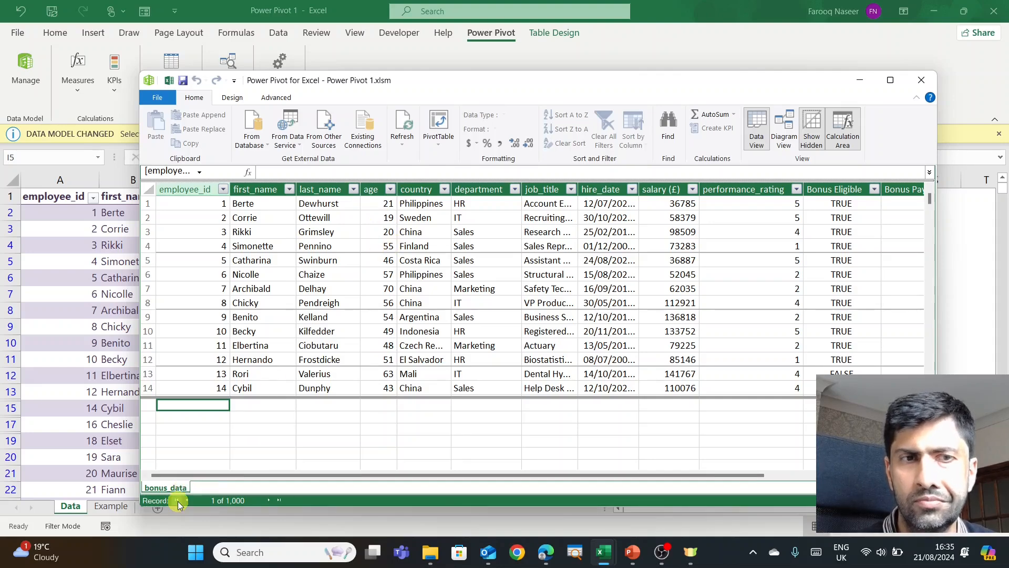
left_click(928, 86)
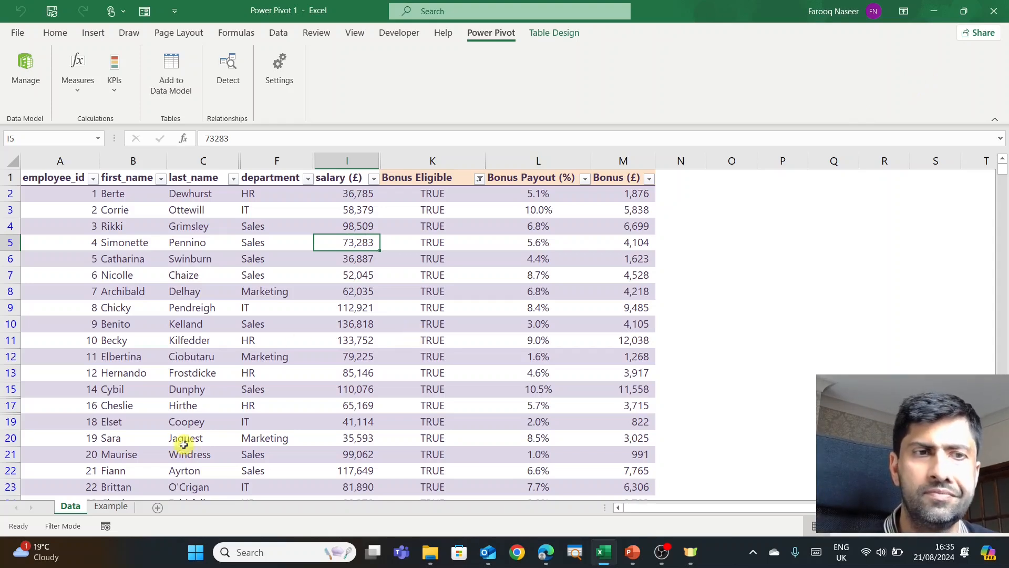
Insert a PivotTable at cell B11 of the Example sheet, based on this workbook's Data Model.
left_click(111, 506)
left_click(108, 376)
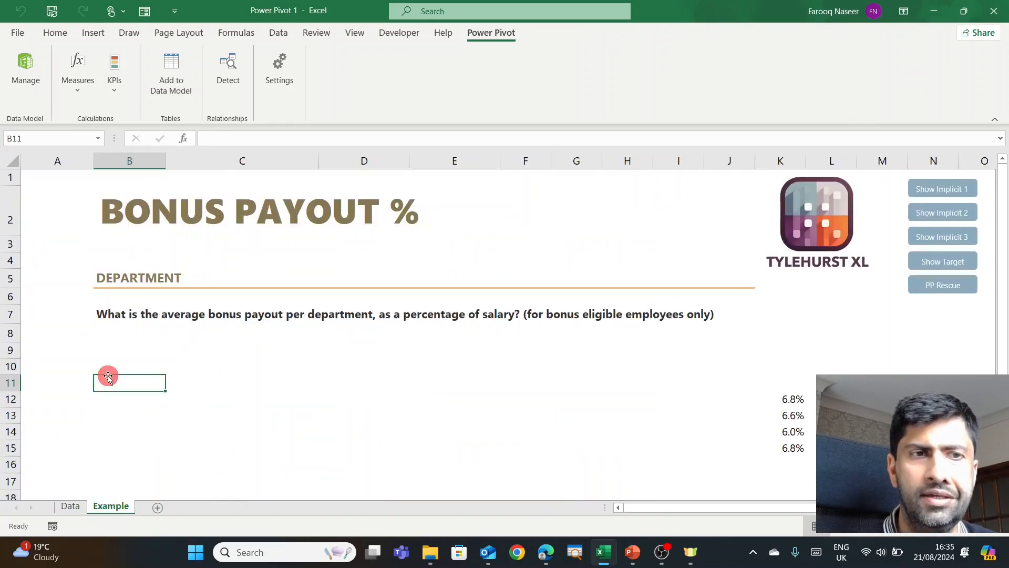
left_click(93, 33)
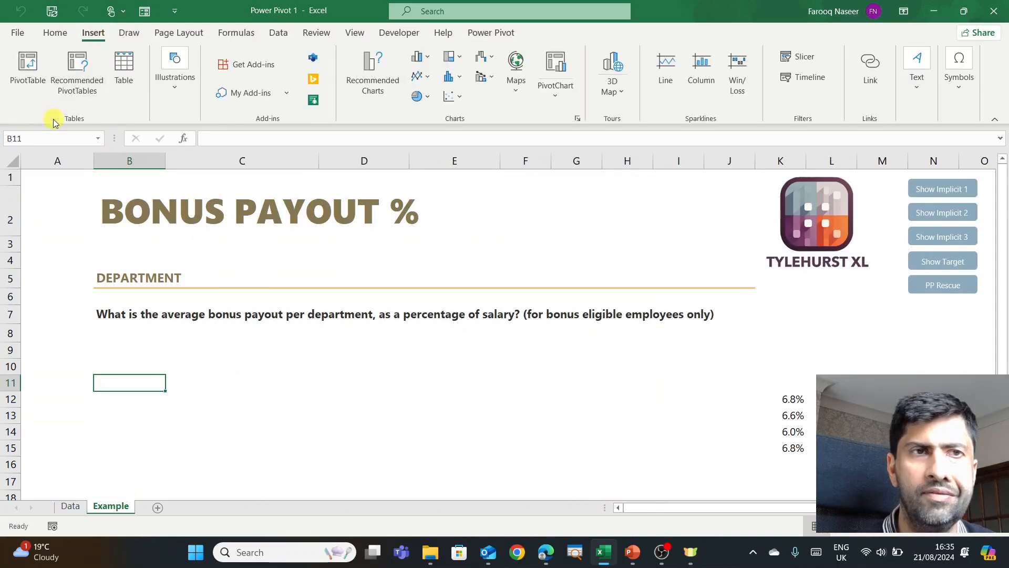
left_click(41, 93)
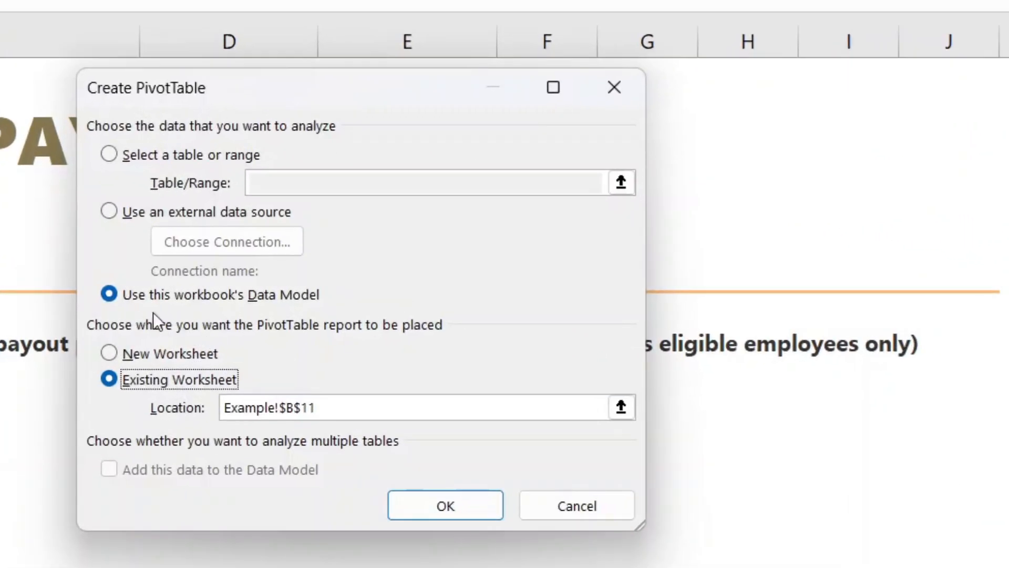
left_click(112, 162)
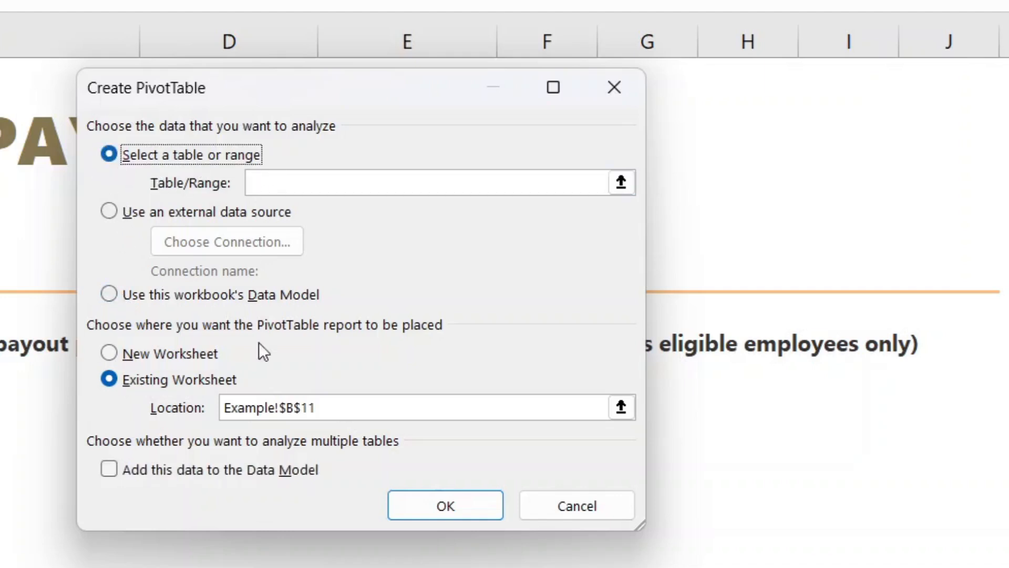
left_click(116, 293)
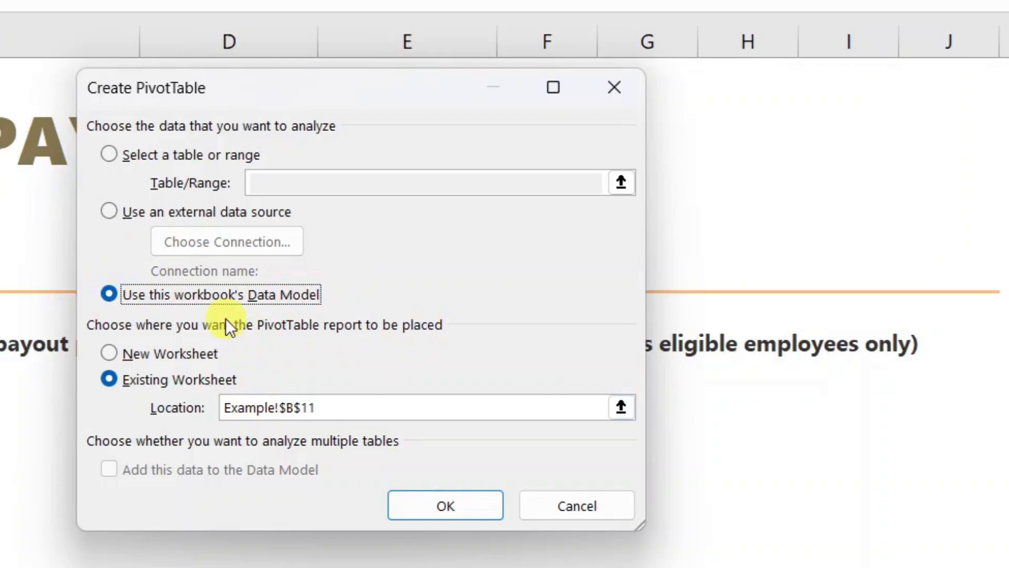
left_click(435, 497)
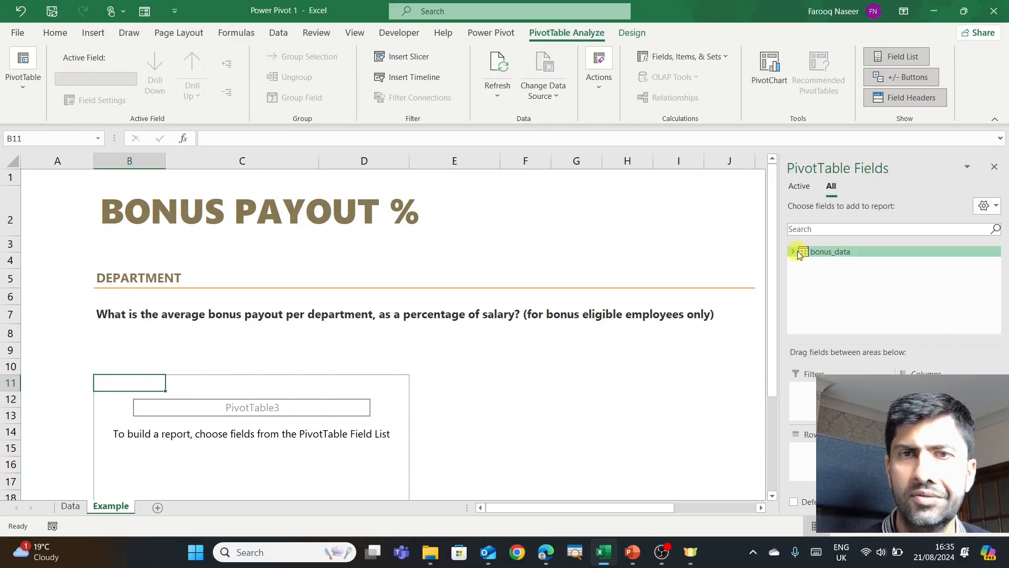
Expand the bonus_data table in the field list and place department in the PivotTable's rows.
left_click(794, 253)
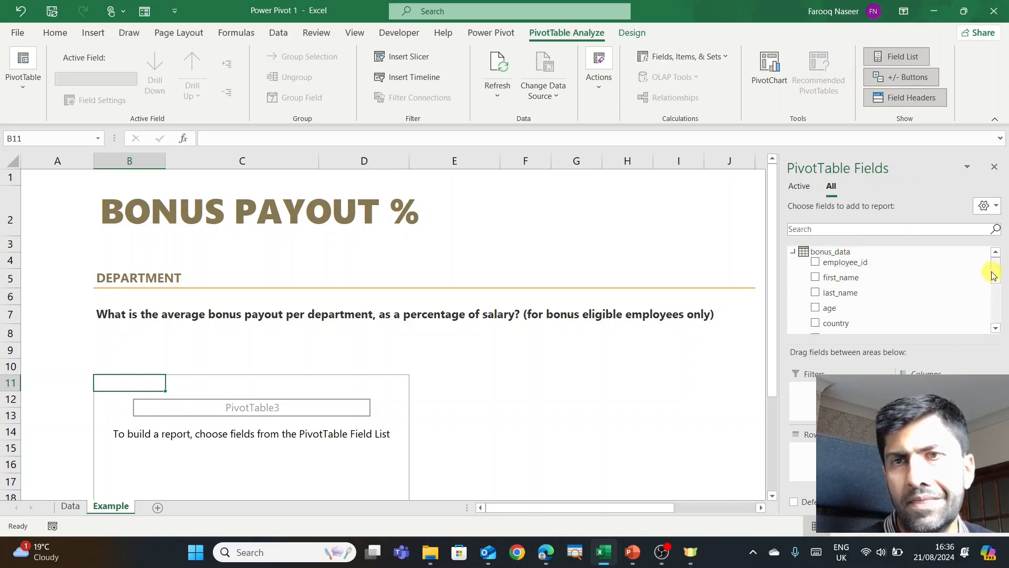
left_click_drag(996, 277, 998, 300)
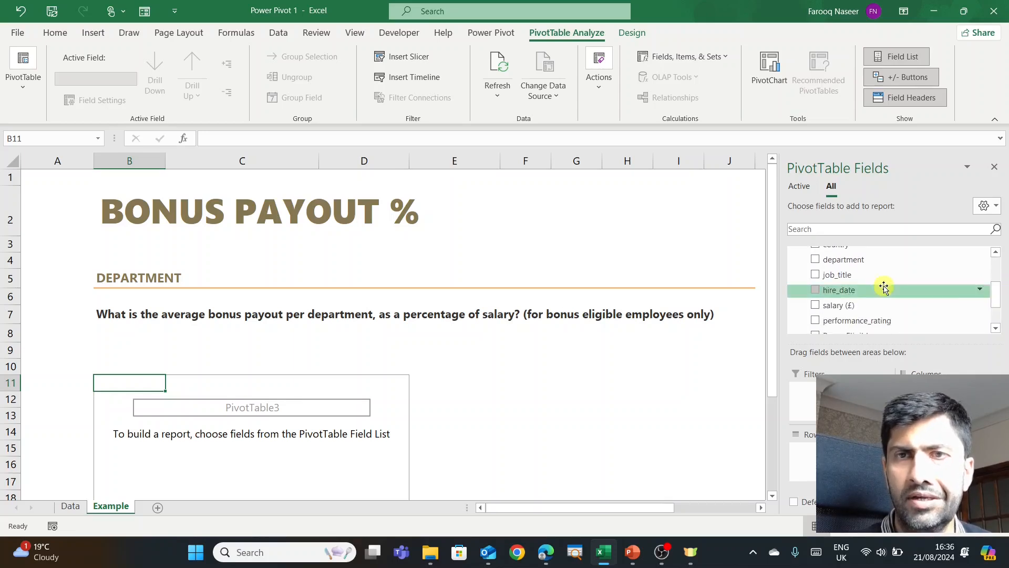
left_click_drag(849, 266, 861, 455)
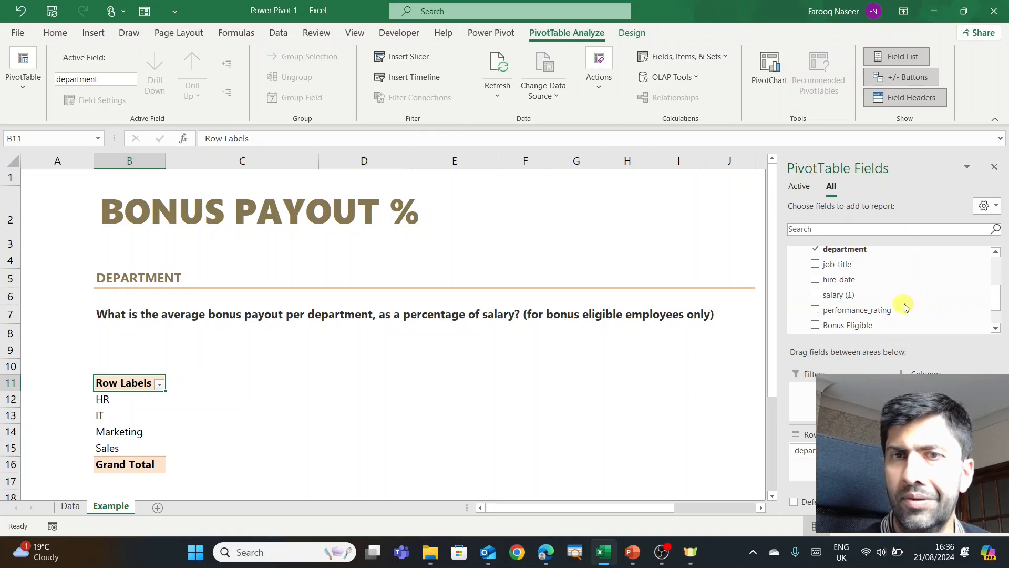
scroll(892, 313, "down", 1)
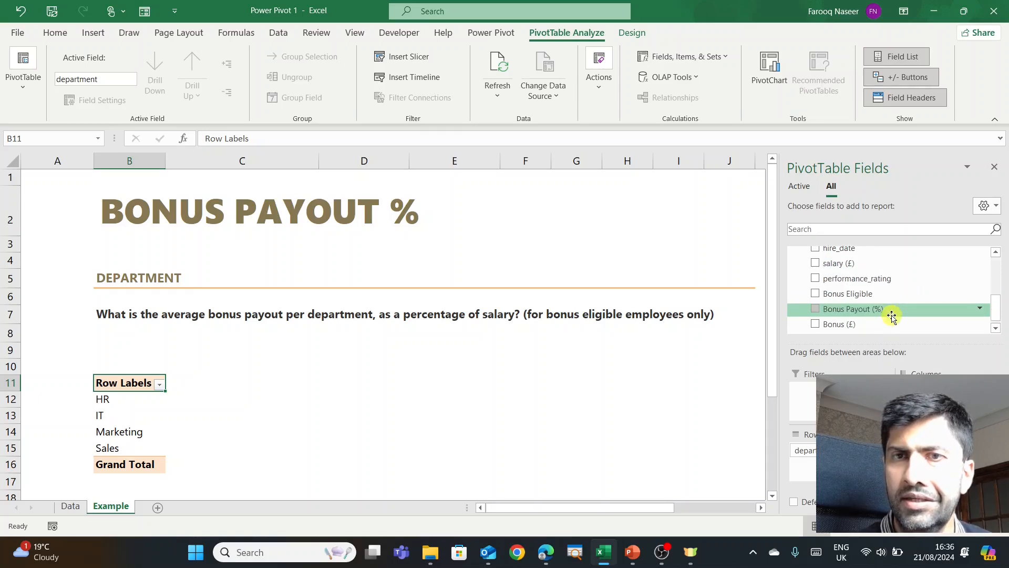
Add Bonus Payout (%) to the PivotTable's values and summarize it by Average.
scroll(888, 316, "down", 1)
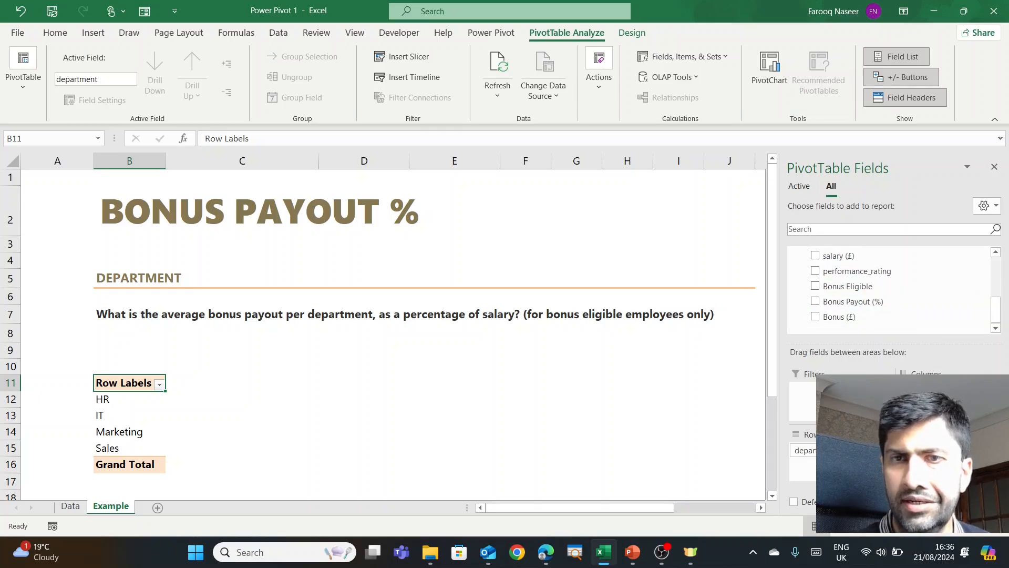
left_click(850, 301)
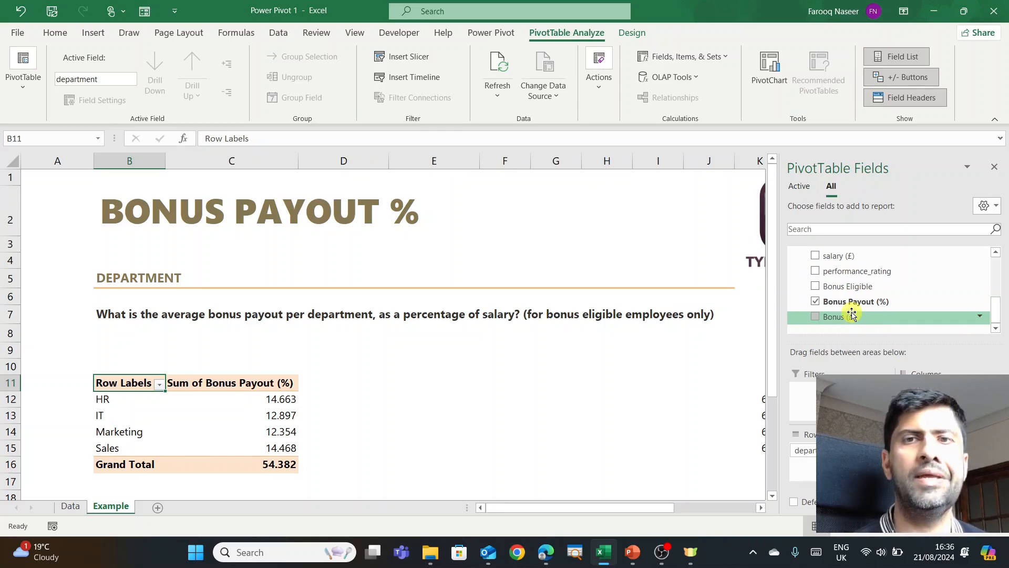
left_click(950, 450)
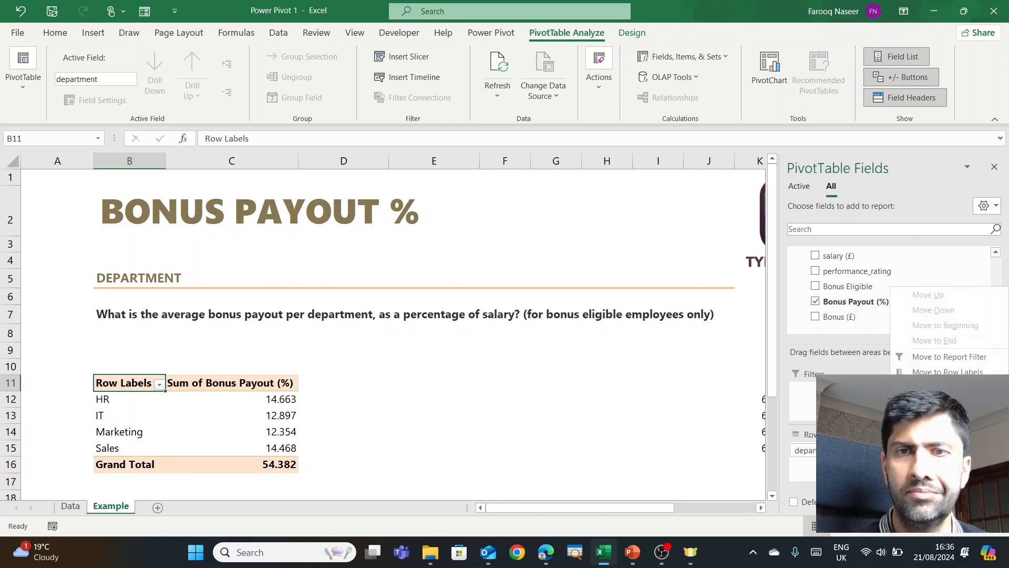
left_click(941, 439)
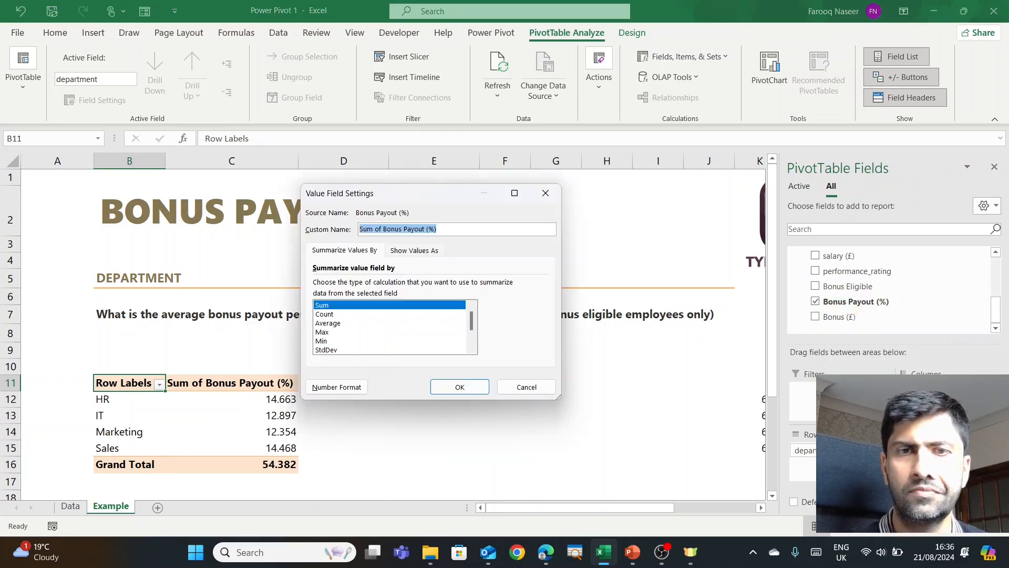
left_click(328, 323)
left_click(456, 389)
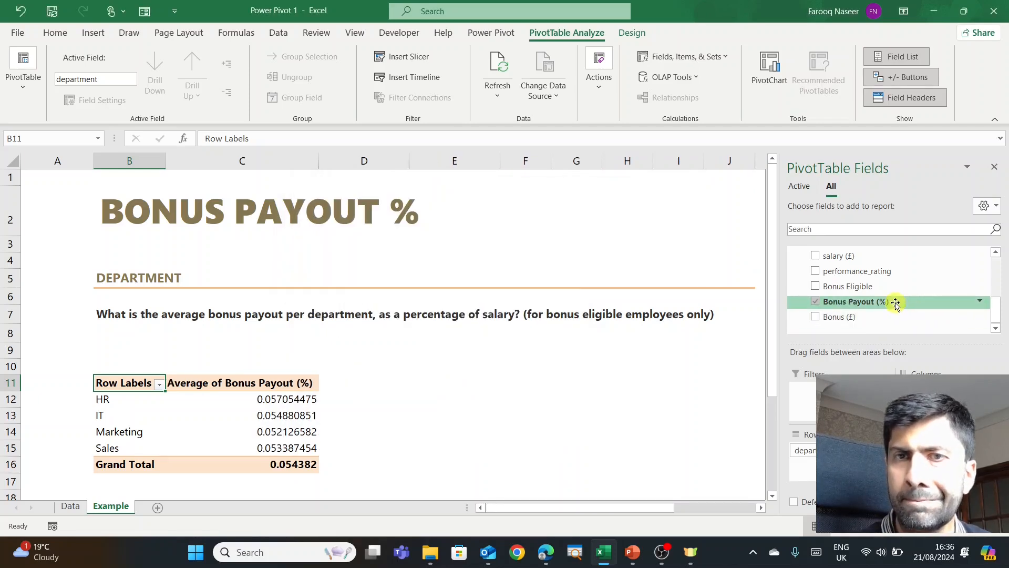
Add the salary (£) and Bonus (£) fields to the PivotTable's values as sums.
scroll(901, 307, "up", 1)
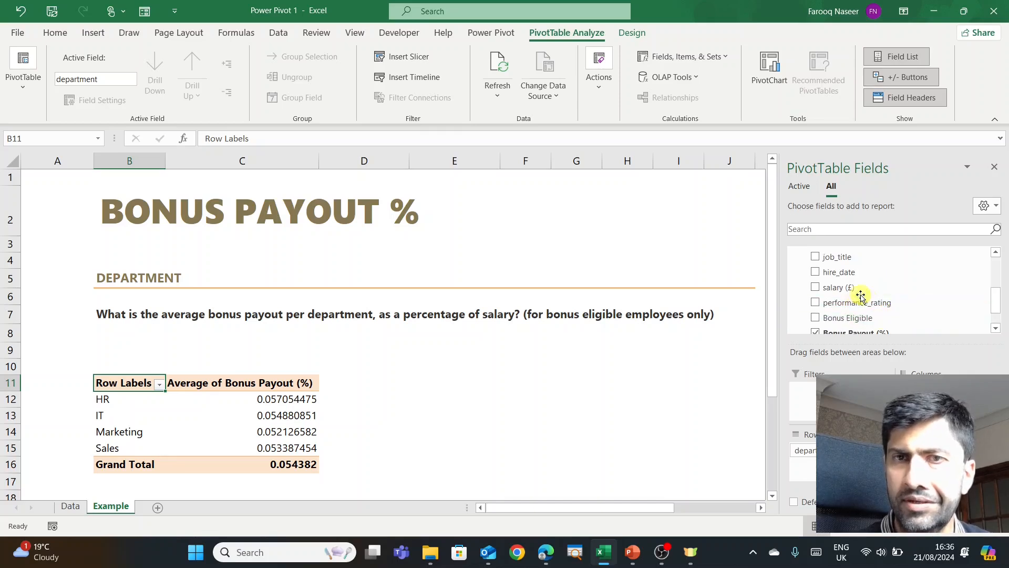
scroll(844, 284, "down", 1)
left_click(816, 266)
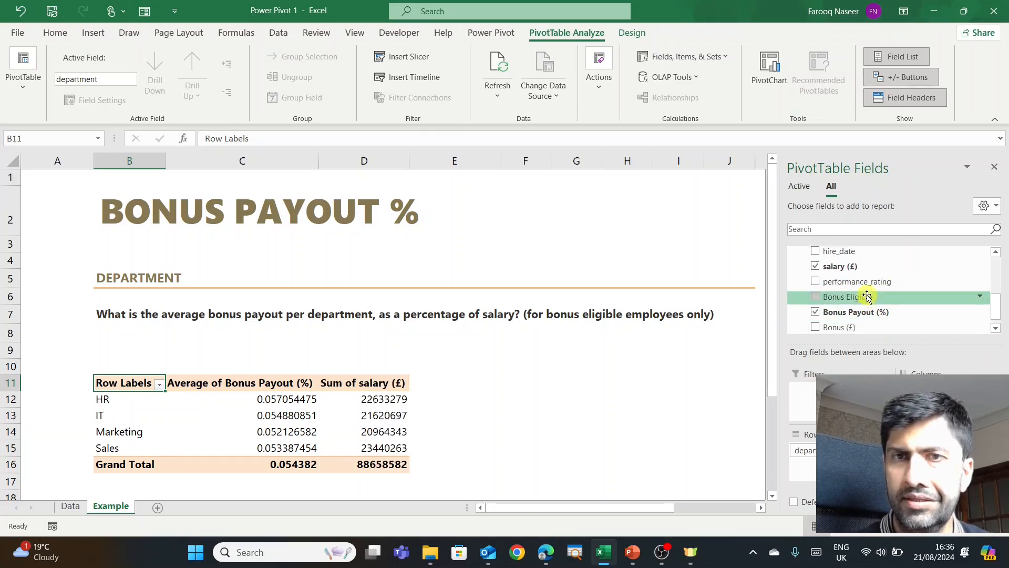
left_click(855, 330)
left_click_drag(855, 329, 925, 452)
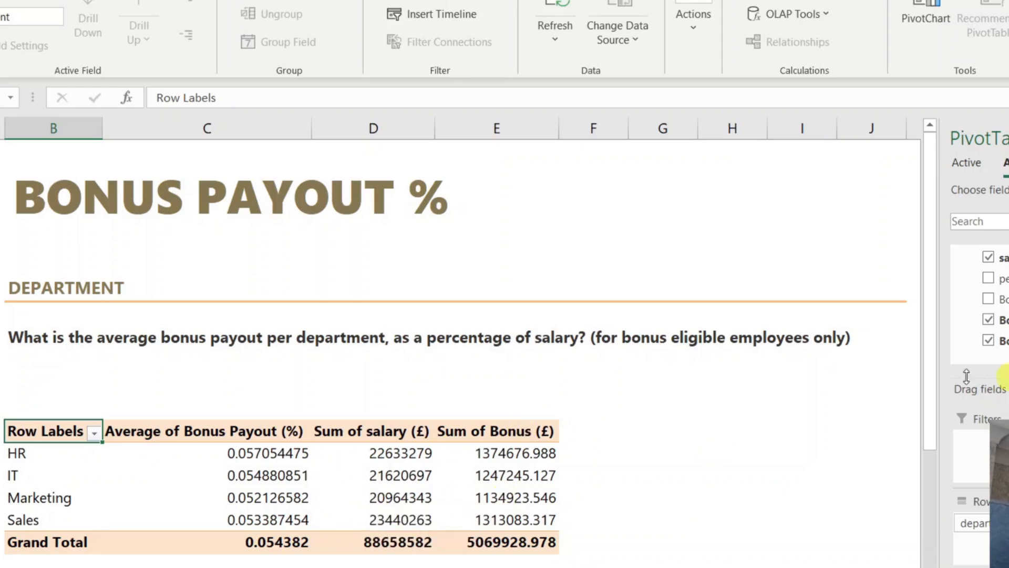
Place Bonus Eligible in the PivotTable's report filter and filter it to True.
scroll(999, 321, "up", 2)
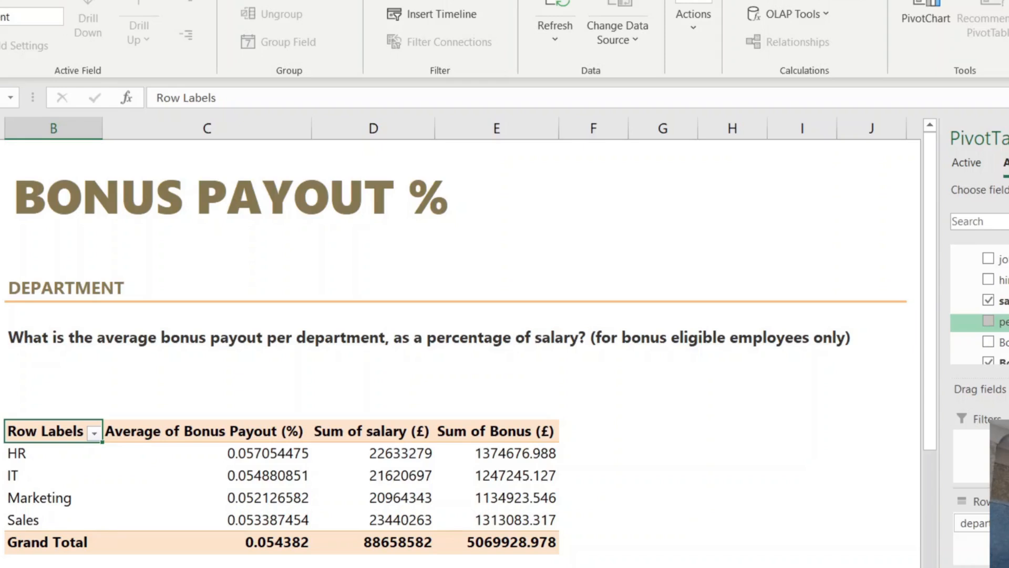
left_click_drag(1004, 343, 998, 452)
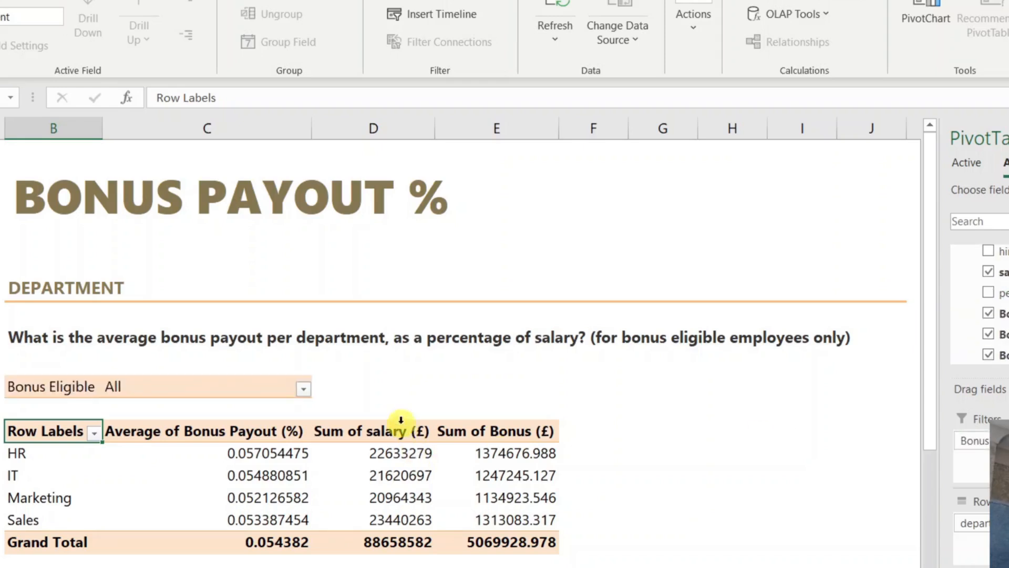
left_click(303, 389)
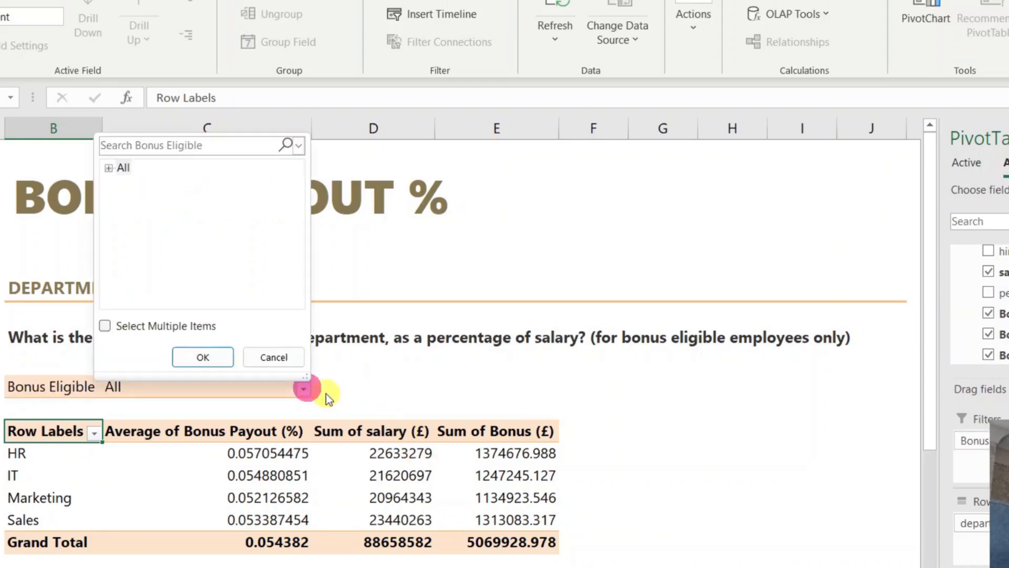
left_click(105, 167)
left_click(142, 199)
left_click(201, 357)
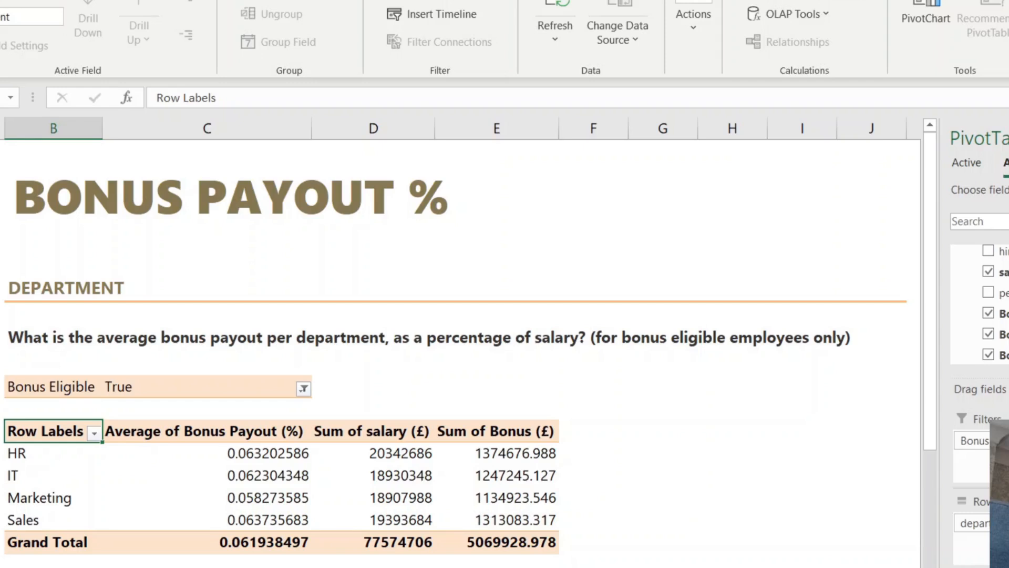
Format the Average of Bonus Payout (%) values as Percentage with 1 decimal place.
left_click(361, 435)
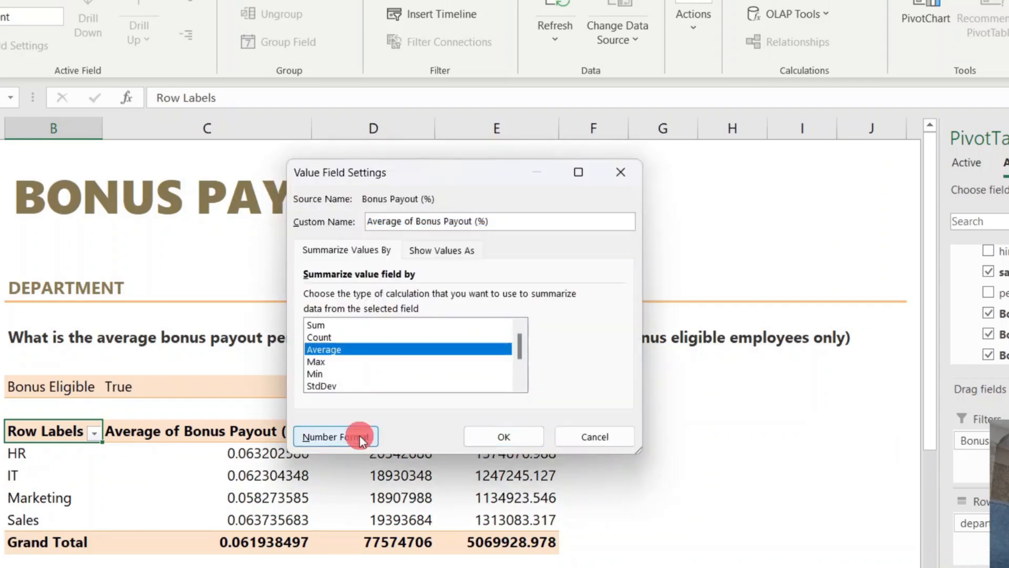
left_click(276, 240)
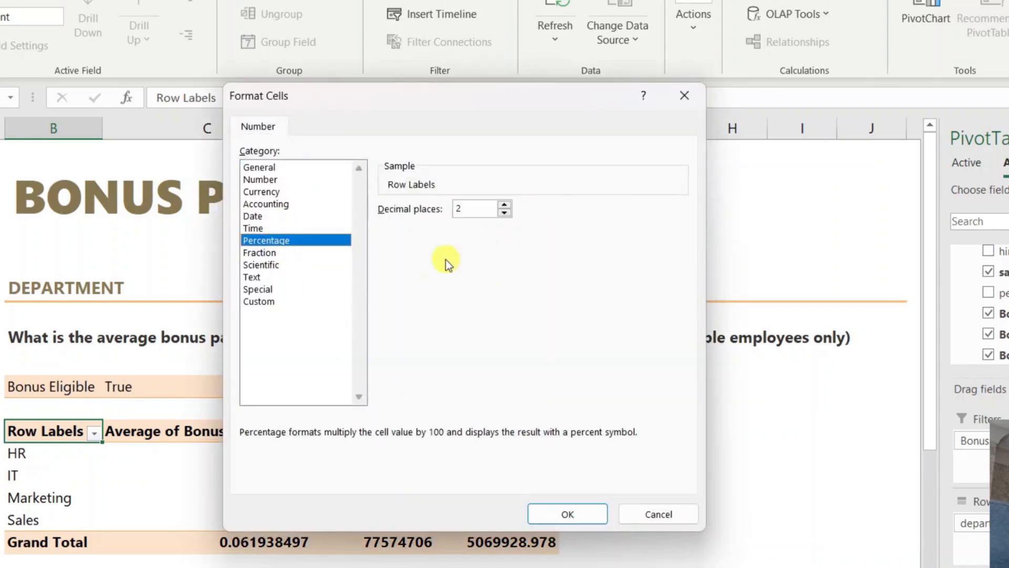
left_click(505, 212)
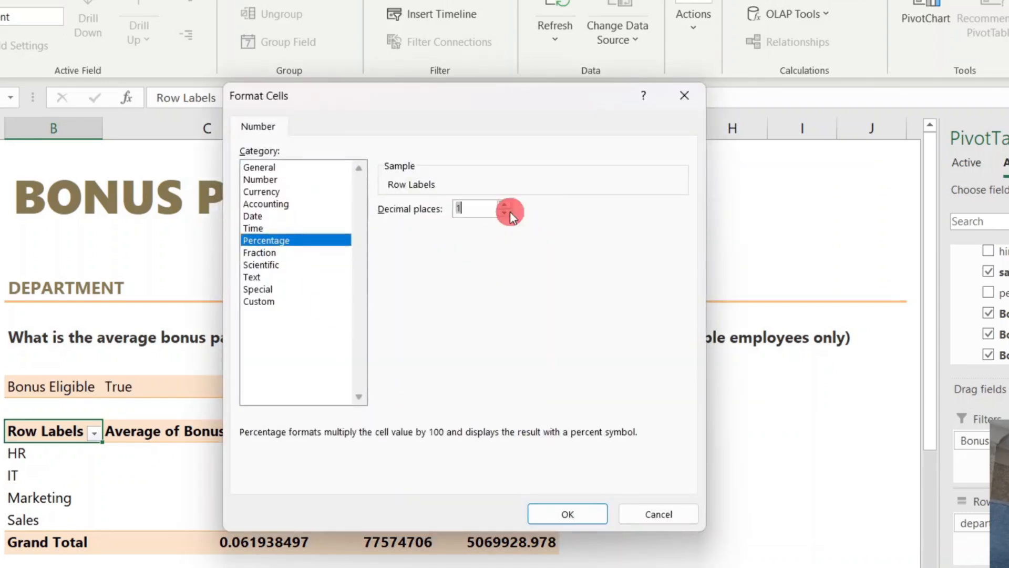
left_click(584, 513)
left_click(504, 435)
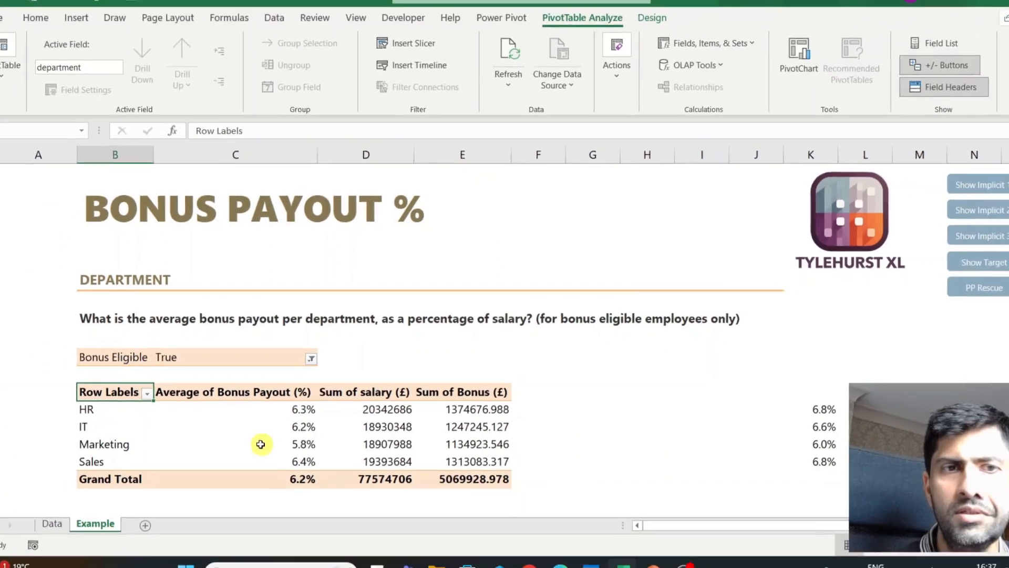
Compare the HR and IT average bonus payouts in column C with the check percentages in column K.
left_click(282, 456)
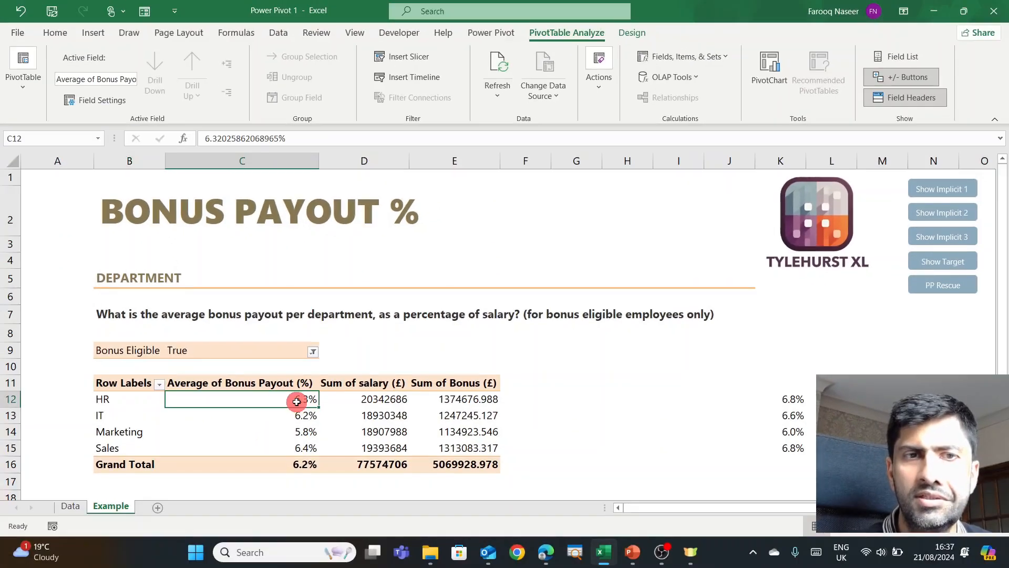
left_click(793, 398)
left_click(282, 421)
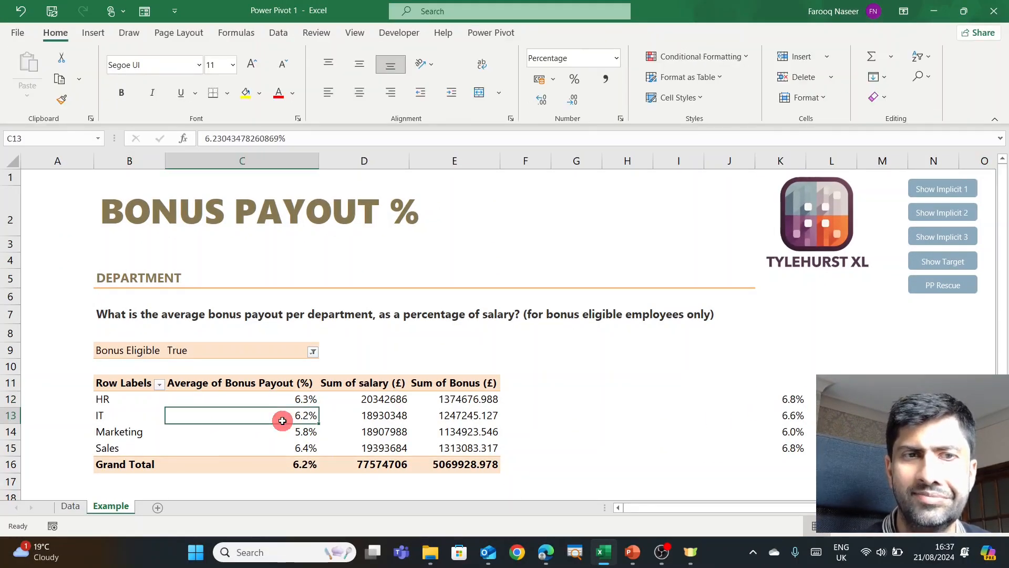
left_click(764, 419)
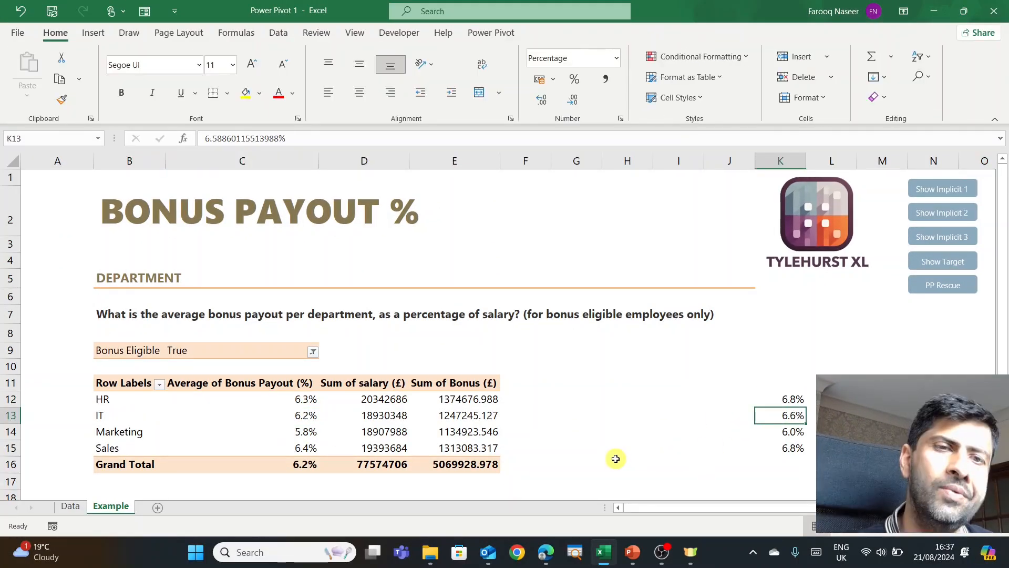
left_click(445, 416)
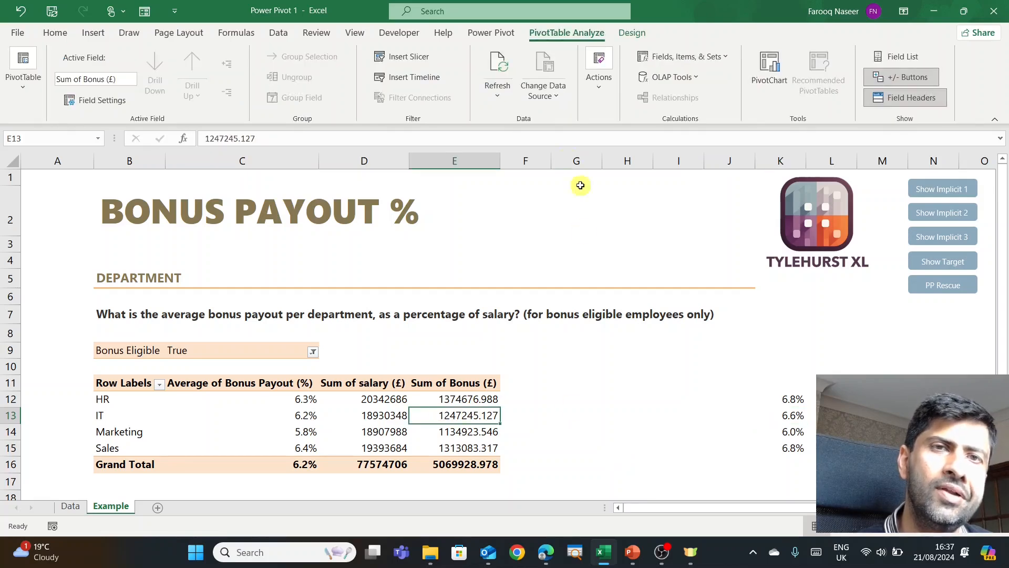
Create a new Power Pivot measure in the bonus_data table and name it Proper_Bonus_%.
left_click(500, 33)
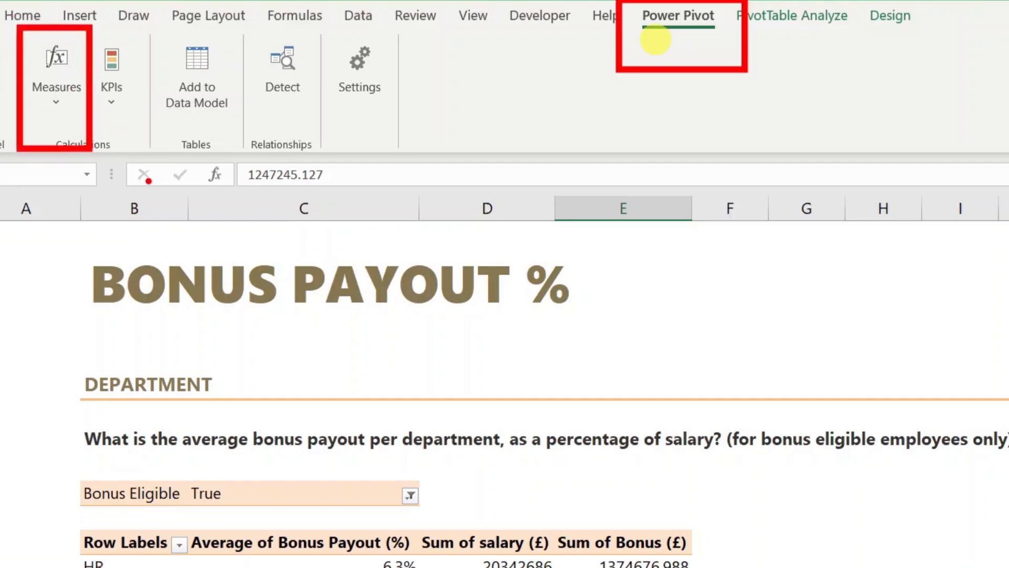
left_click(66, 112)
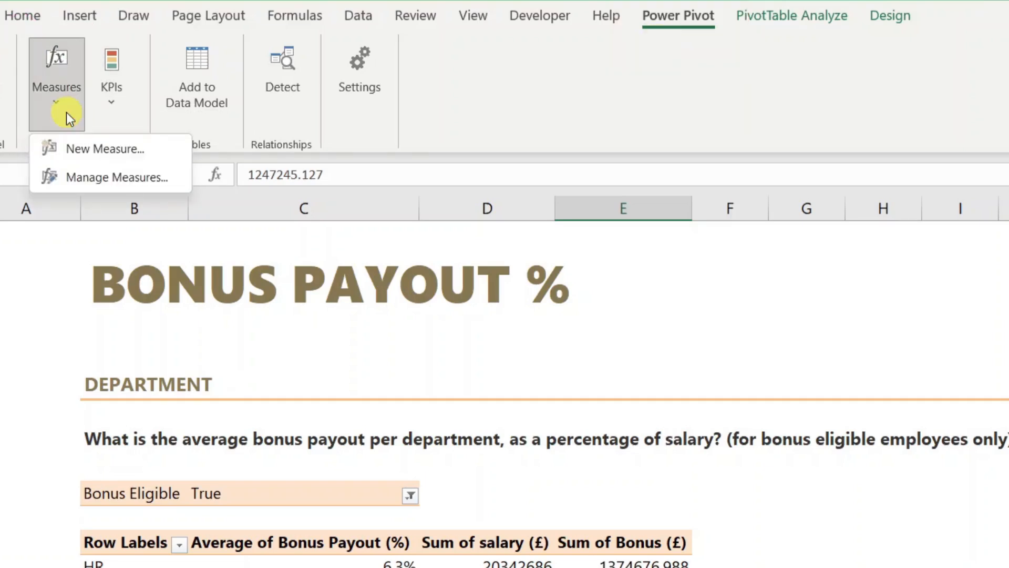
left_click(86, 145)
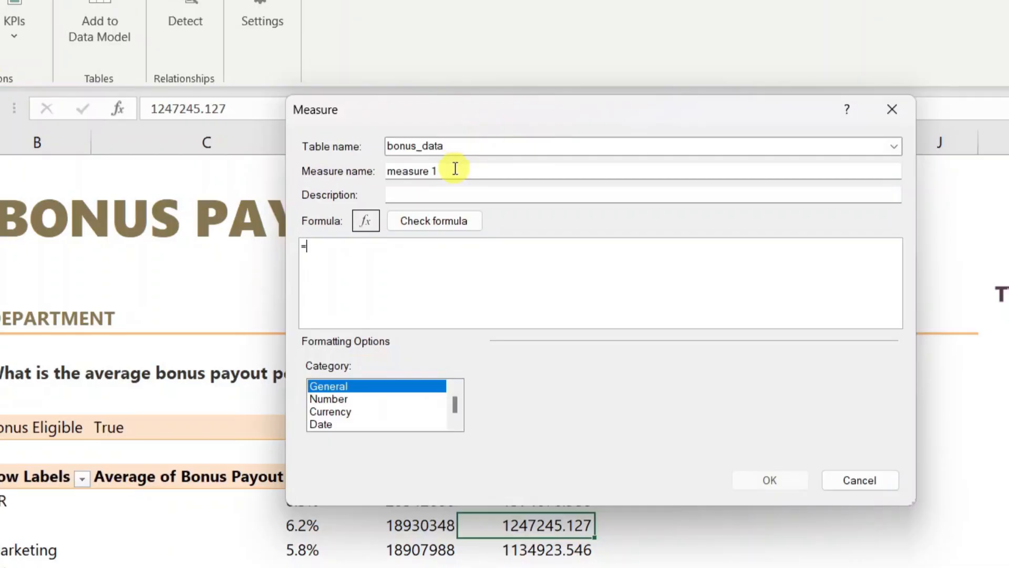
left_click_drag(455, 168, 375, 163)
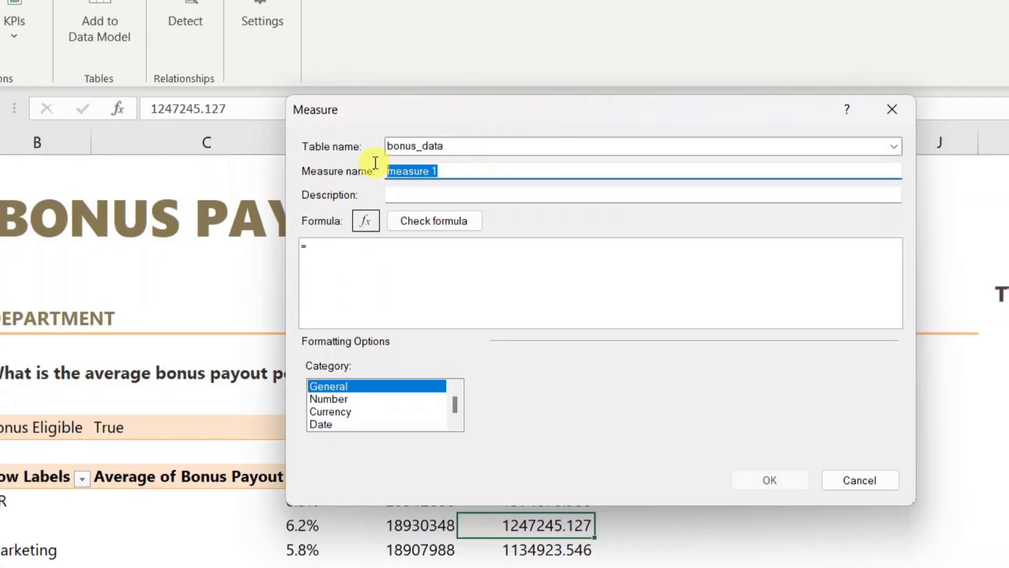
type("Proper_Bonus ")
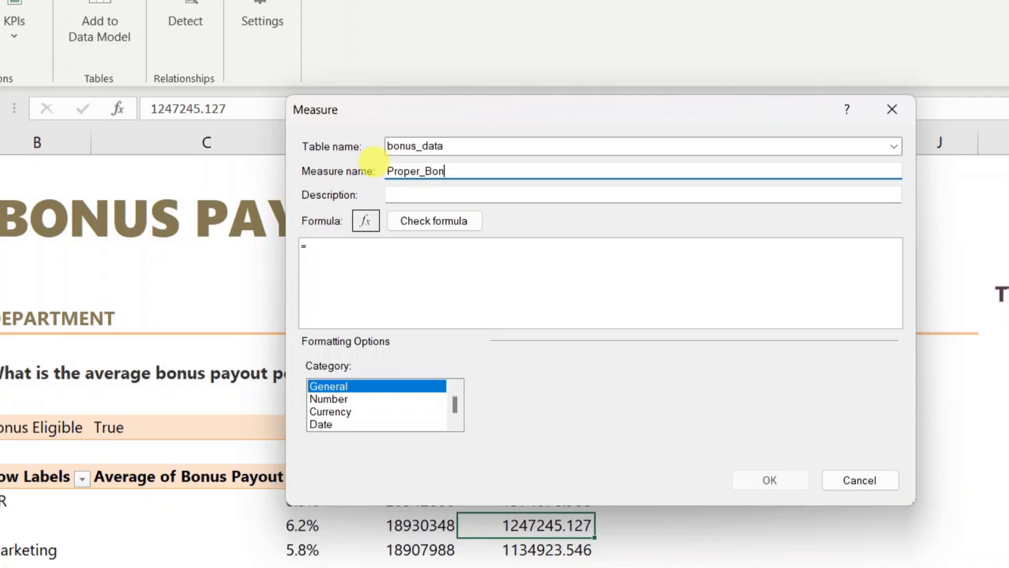
type("Payout")
type("_%")
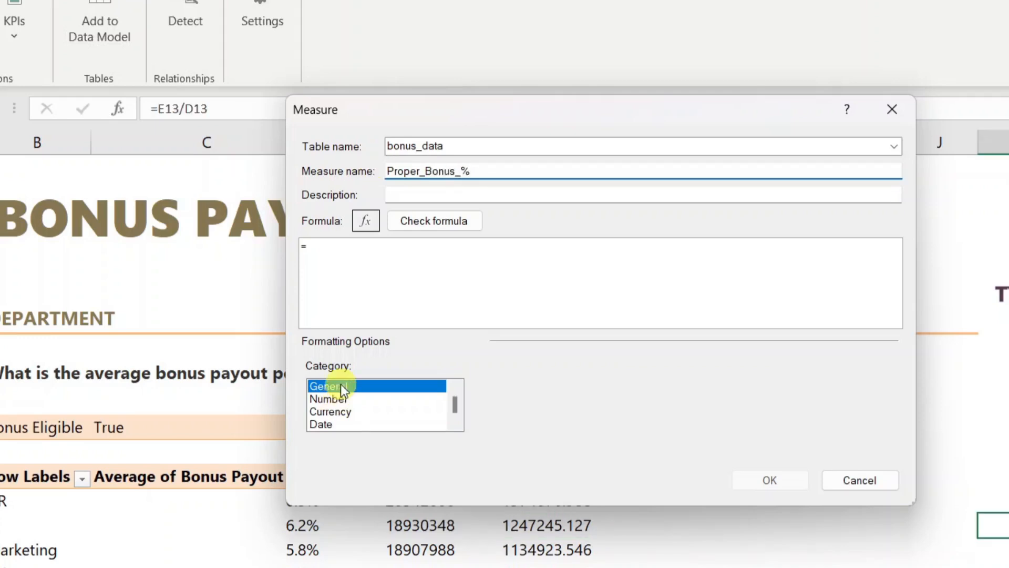
Set the measure's number format to Percentage with 1 decimal place.
left_click(339, 398)
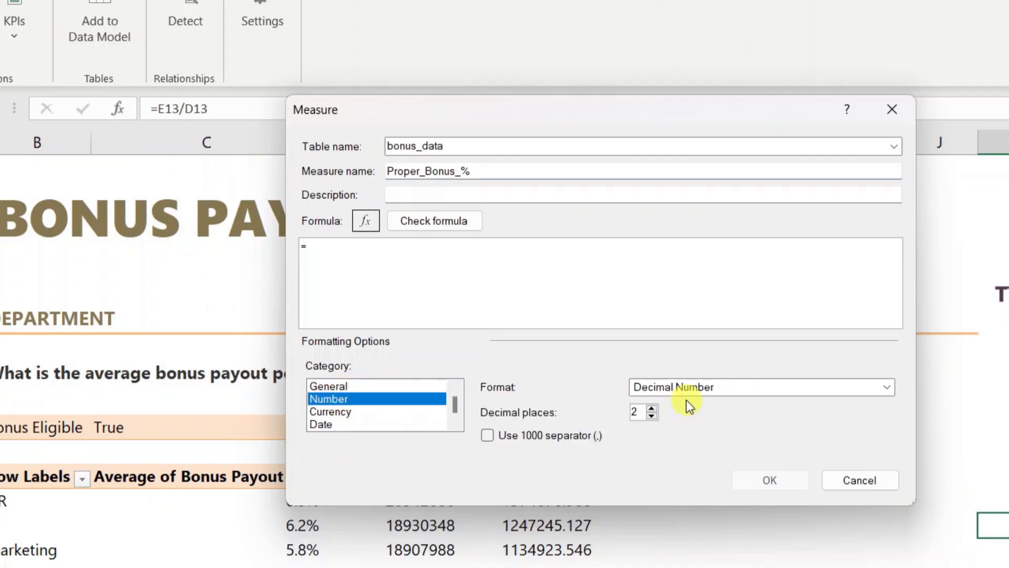
left_click(705, 388)
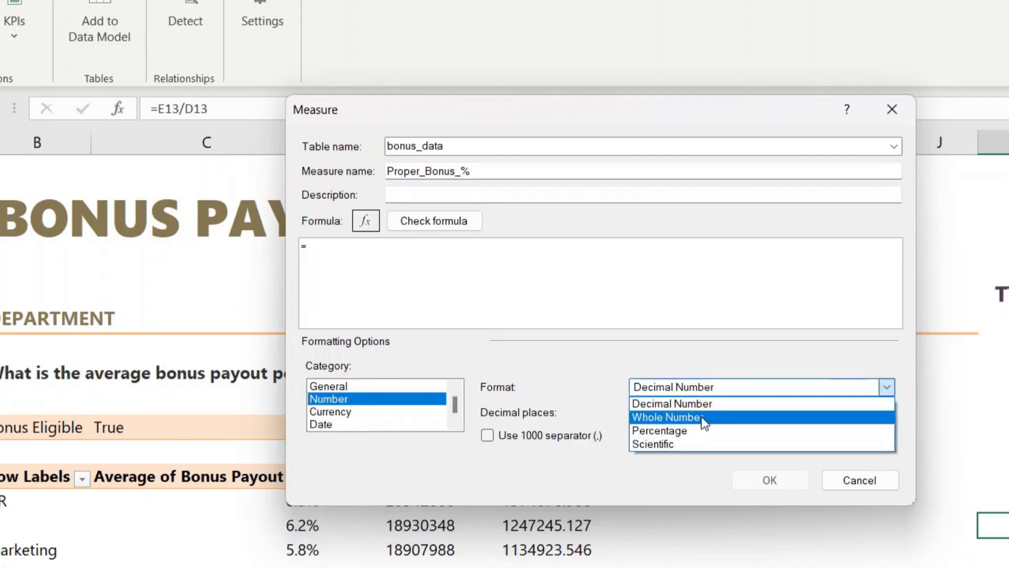
left_click(697, 431)
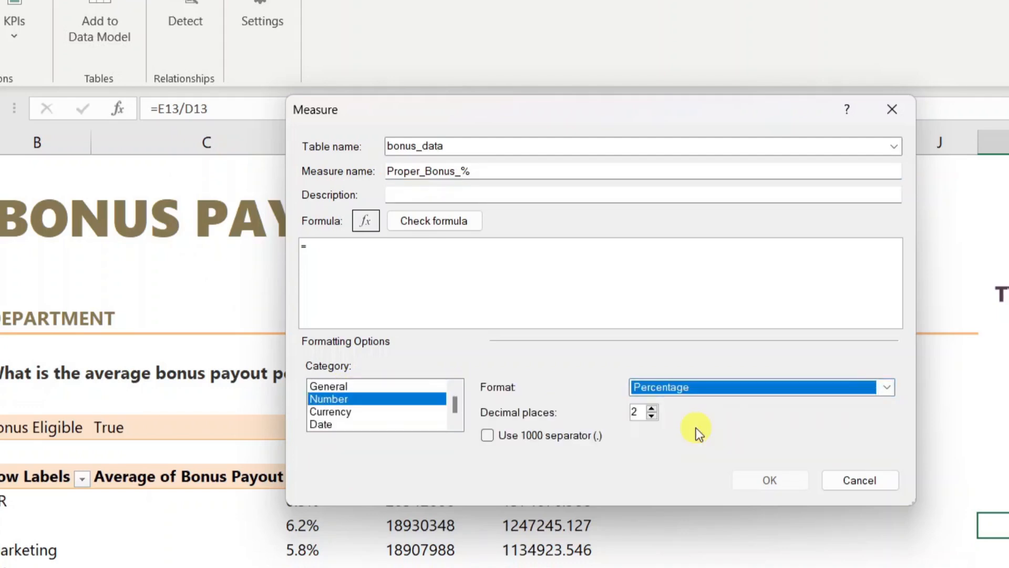
left_click(652, 408)
left_click(652, 408)
left_click(651, 409)
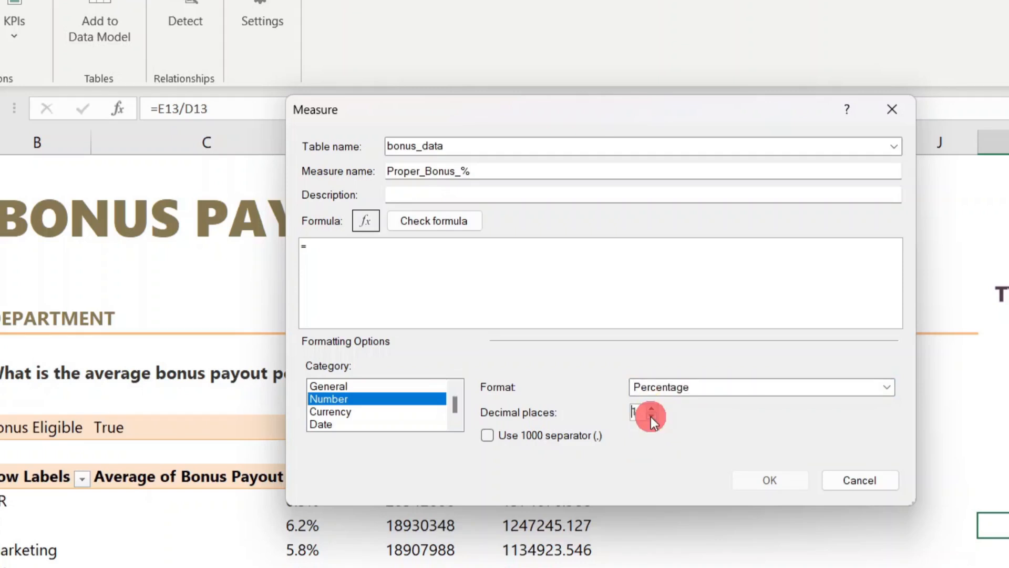
Start the measure's formula with DIVIDE, using sum([Bonus Payout (%)]) as the numerator.
left_click(523, 295)
type("div")
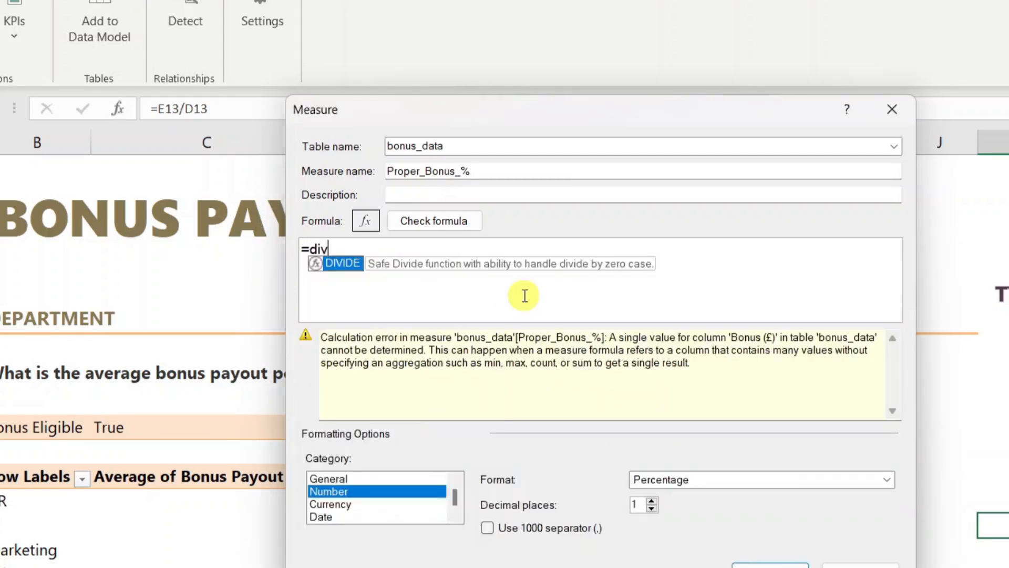
key("Tab")
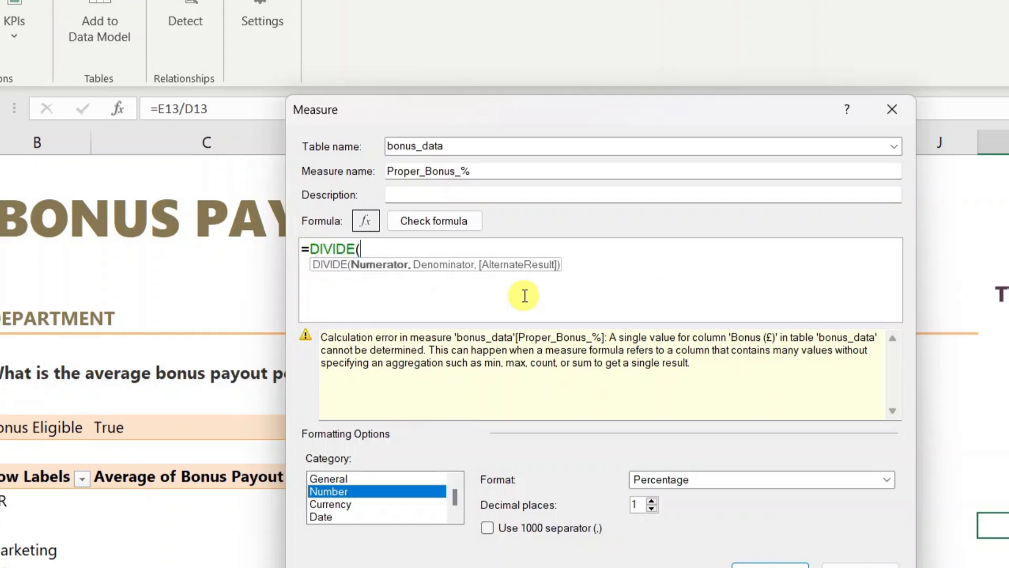
scroll(525, 295, "up", 2)
type("sum(")
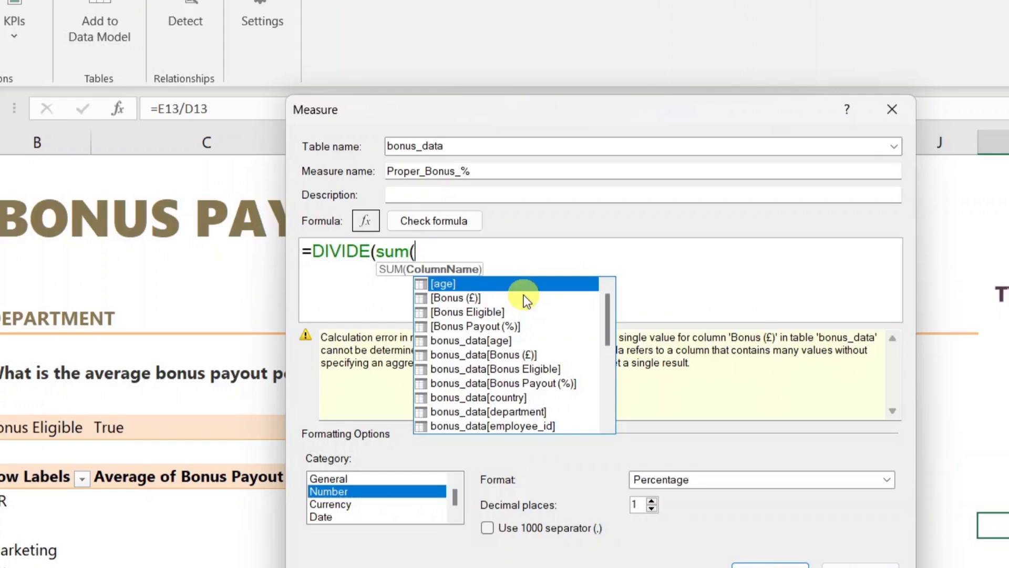
type("pay")
key("Tab")
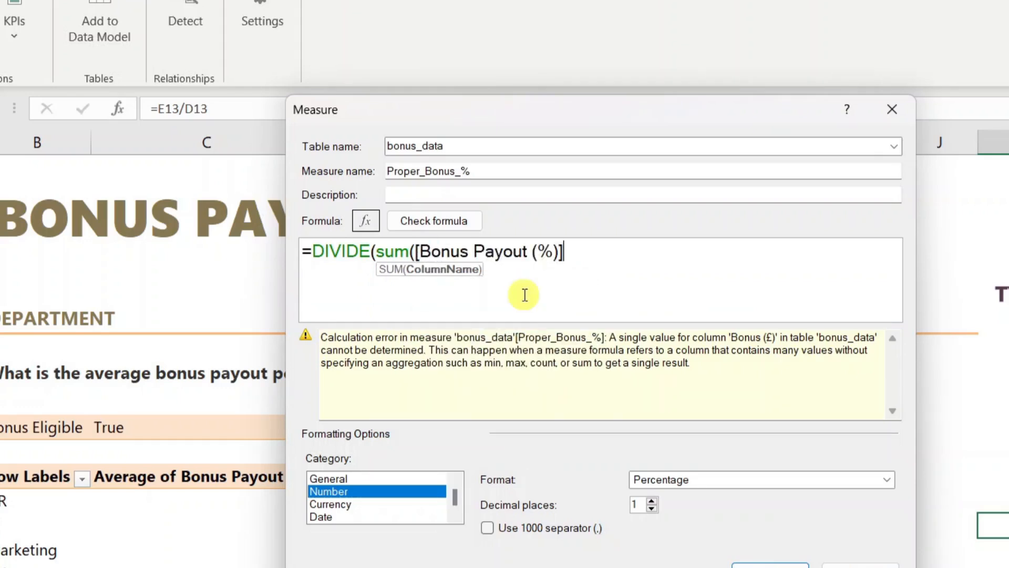
type("),")
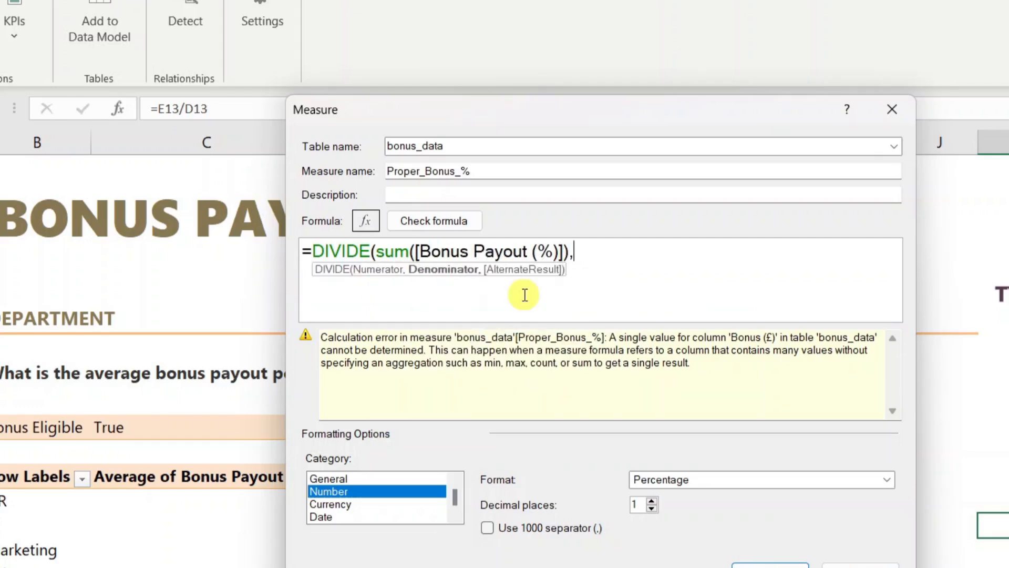
Complete the formula with sum(bonus_data[salary (£)]) as the denominator, check it for errors and save the measure.
type("sum(")
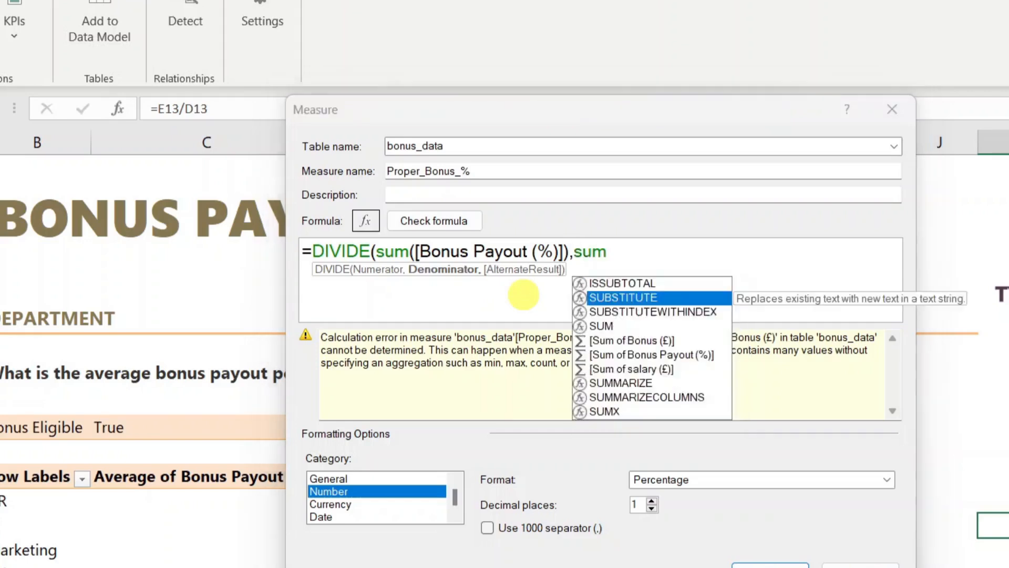
type("sal")
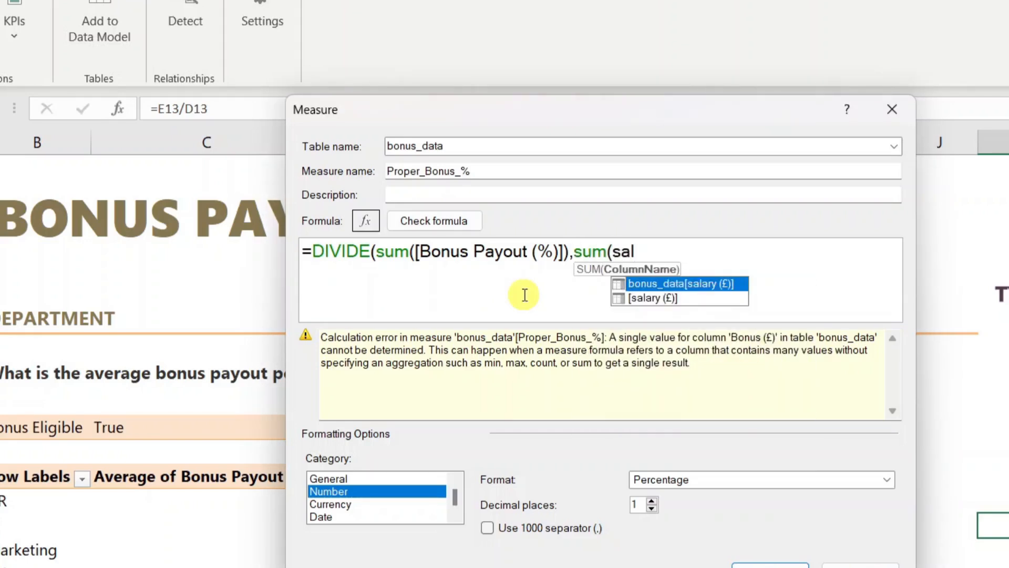
key("Tab")
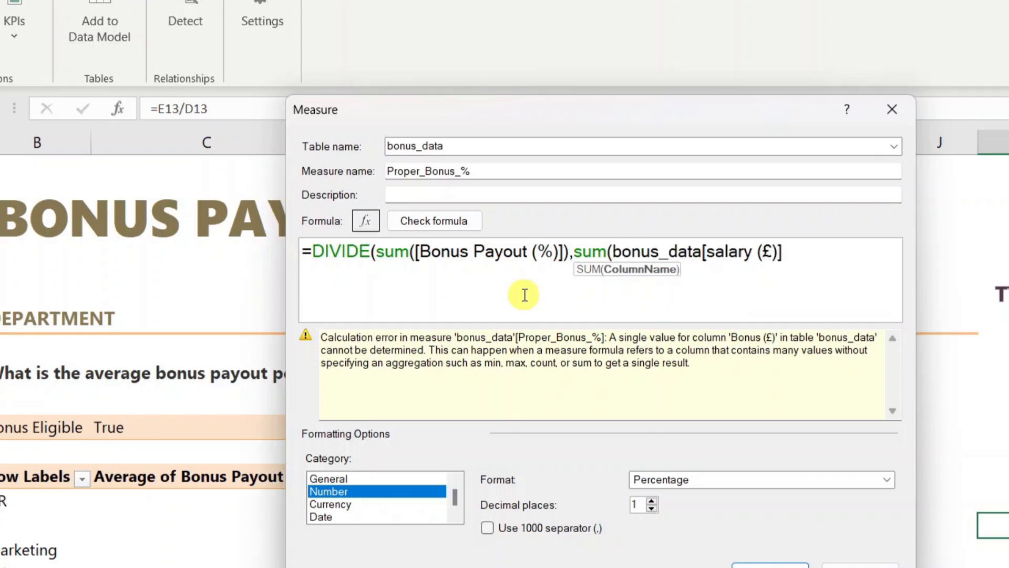
type(",")
key("BackSpace")
type("),")
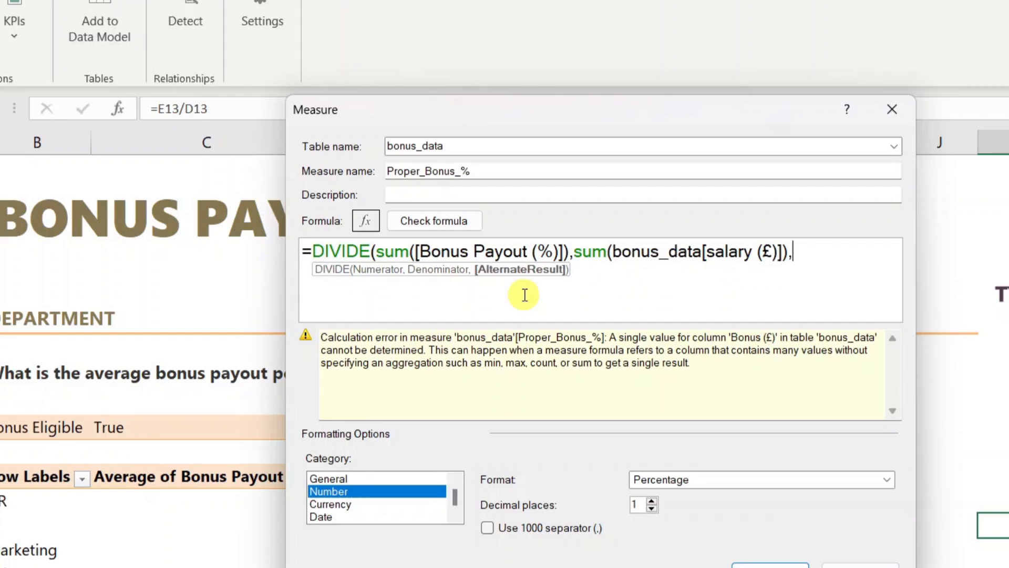
key("BackSpace")
type(")")
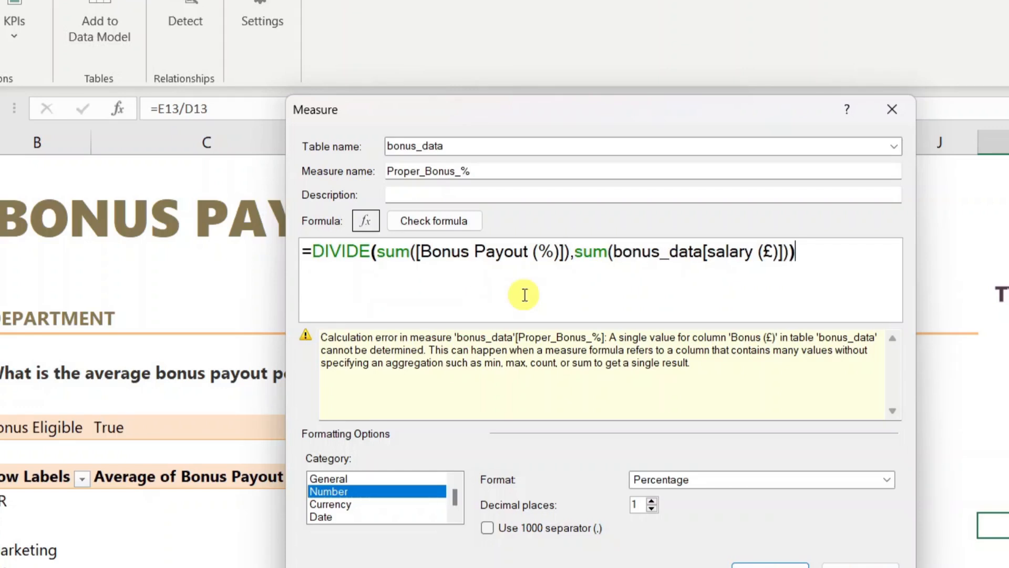
left_click(448, 223)
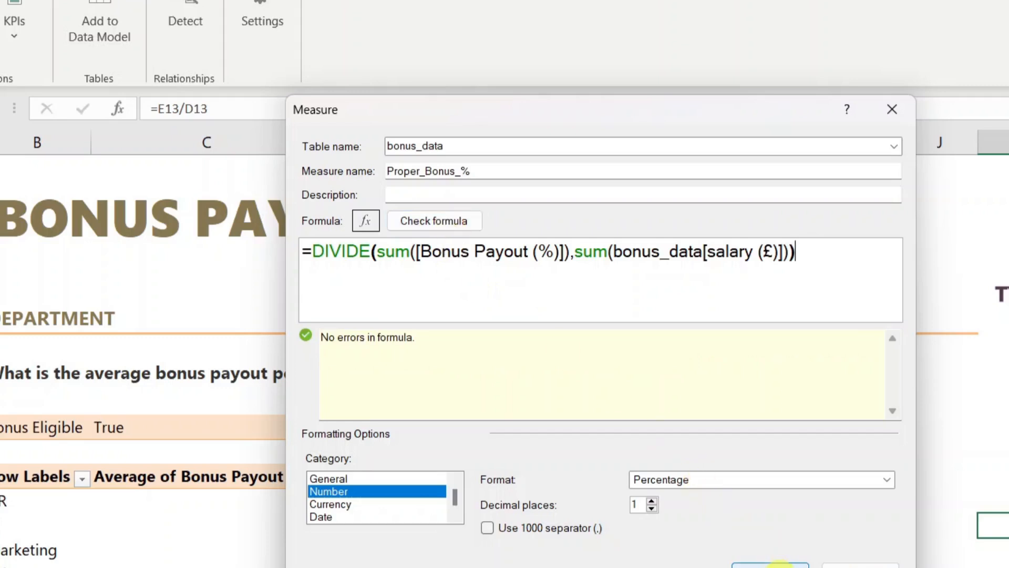
left_click(746, 564)
Add the Proper_Bonus_% measure to the PivotTable and inspect the exact IT value in F13.
left_click(495, 512)
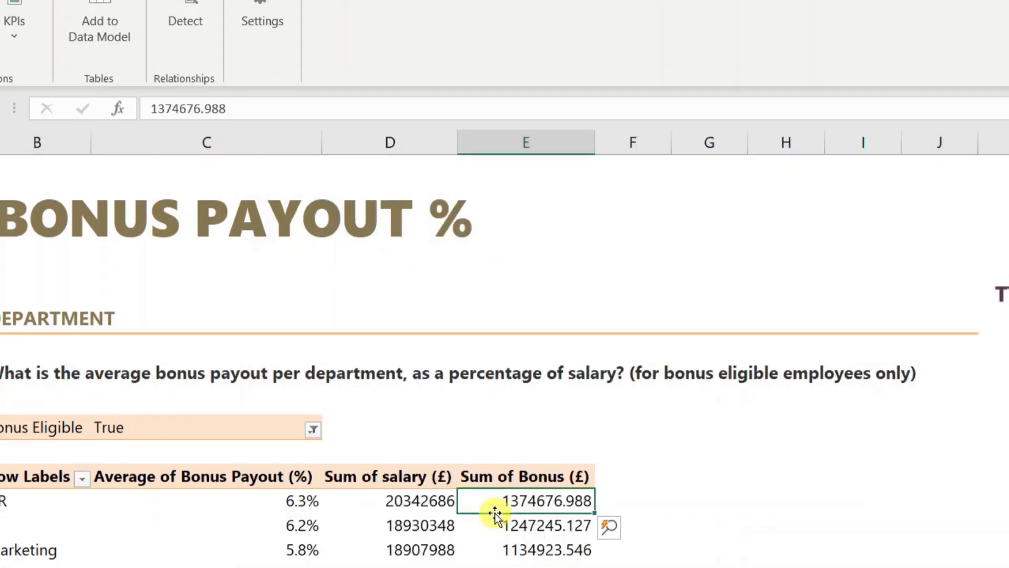
left_click(630, 1)
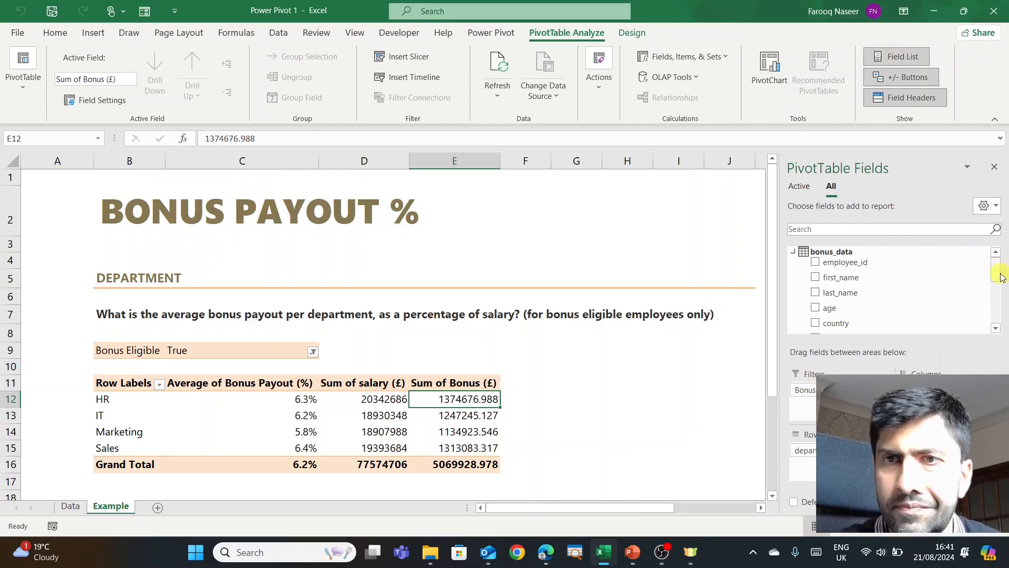
left_click_drag(997, 266, 998, 328)
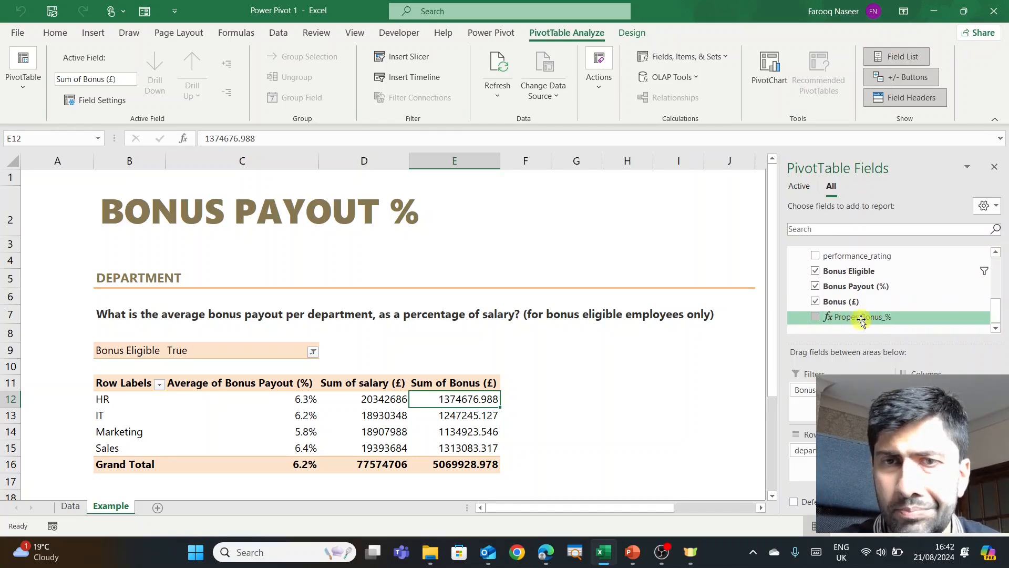
left_click(815, 317)
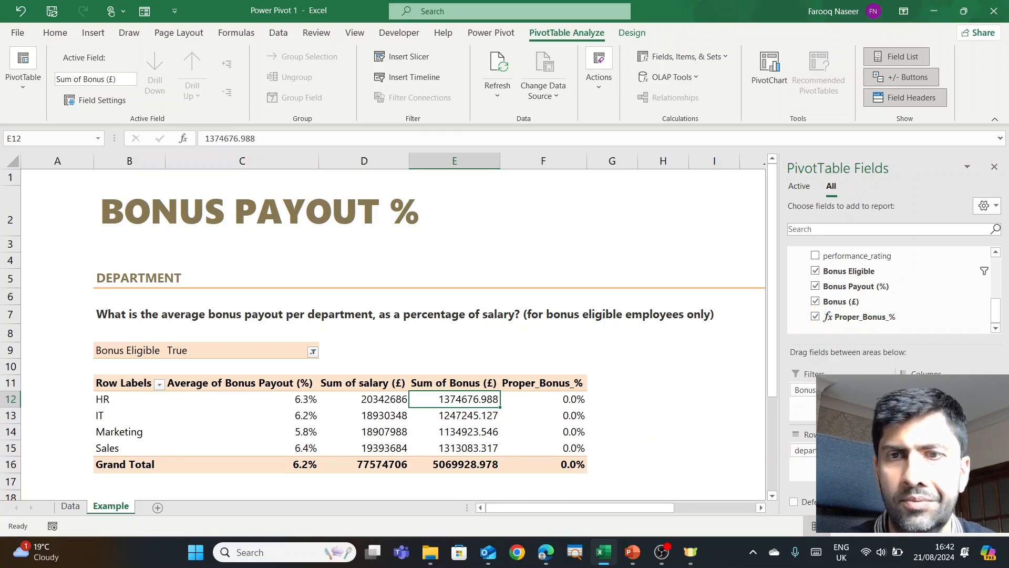
left_click(815, 316)
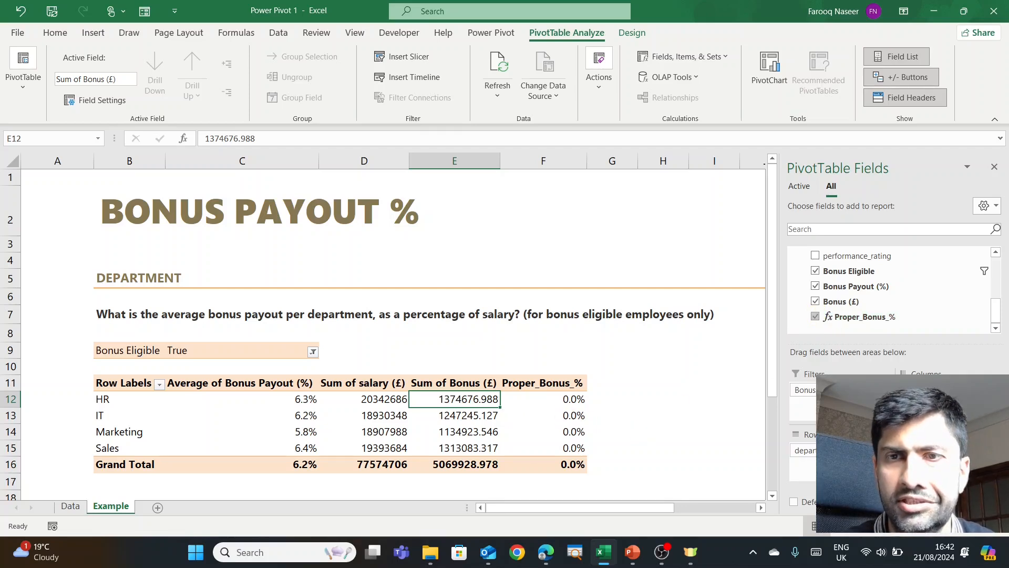
left_click(626, 443)
left_click(559, 415)
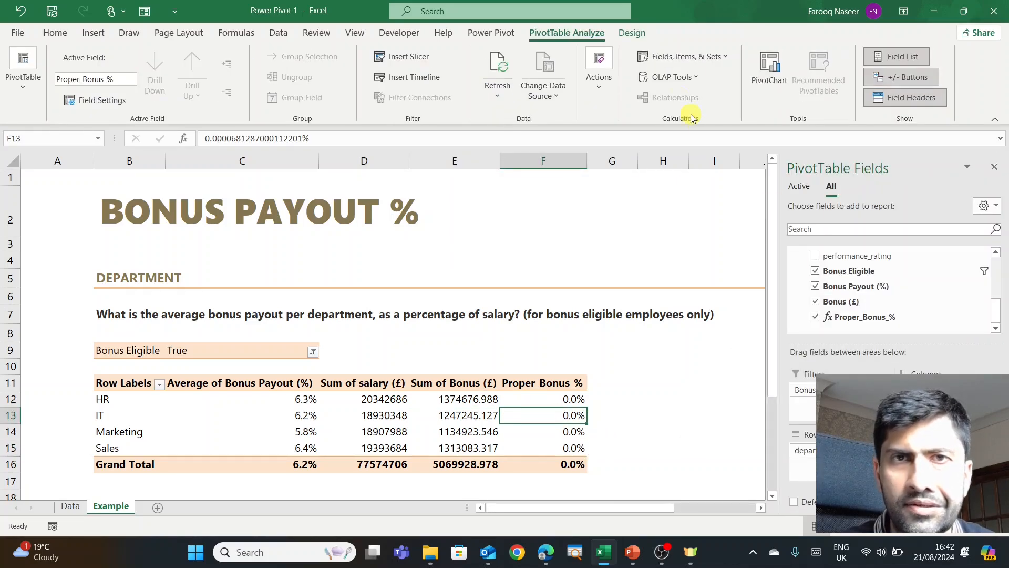
Edit the Proper_Bonus_% measure so its numerator sums [Bonus (£)] instead of [Bonus Payout (%)].
left_click(491, 32)
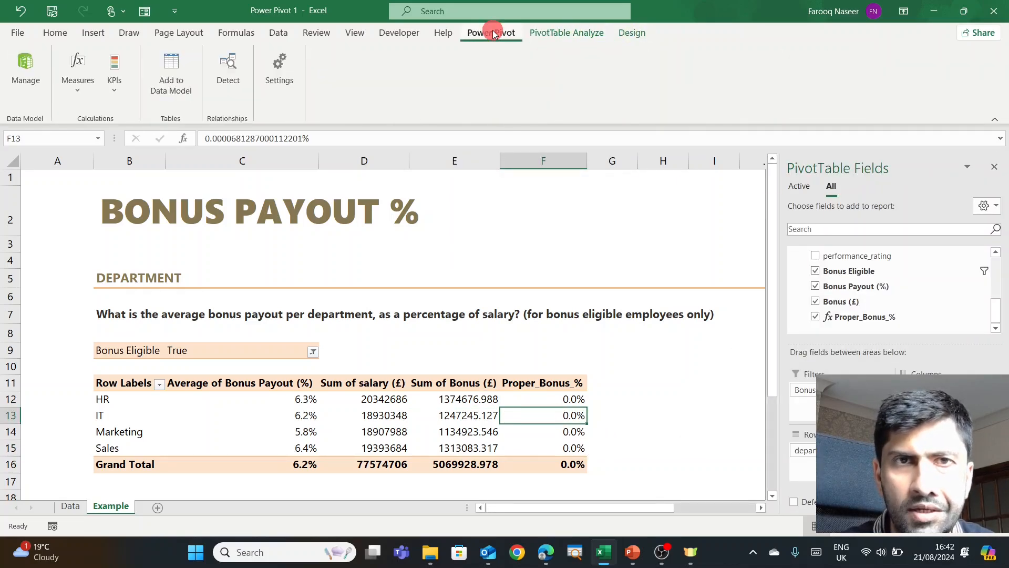
left_click(82, 104)
left_click(101, 140)
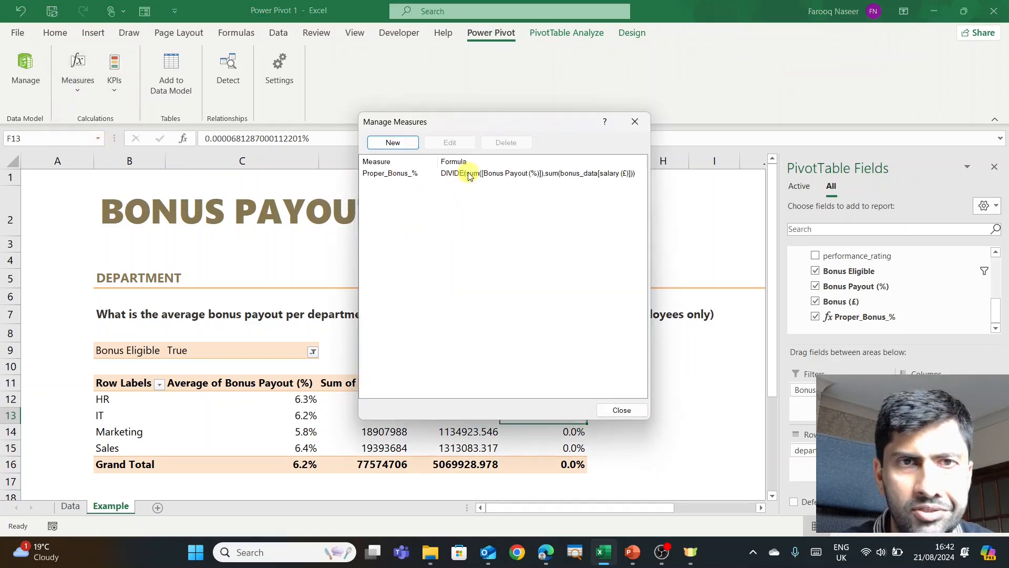
left_click(470, 173)
left_click(522, 109)
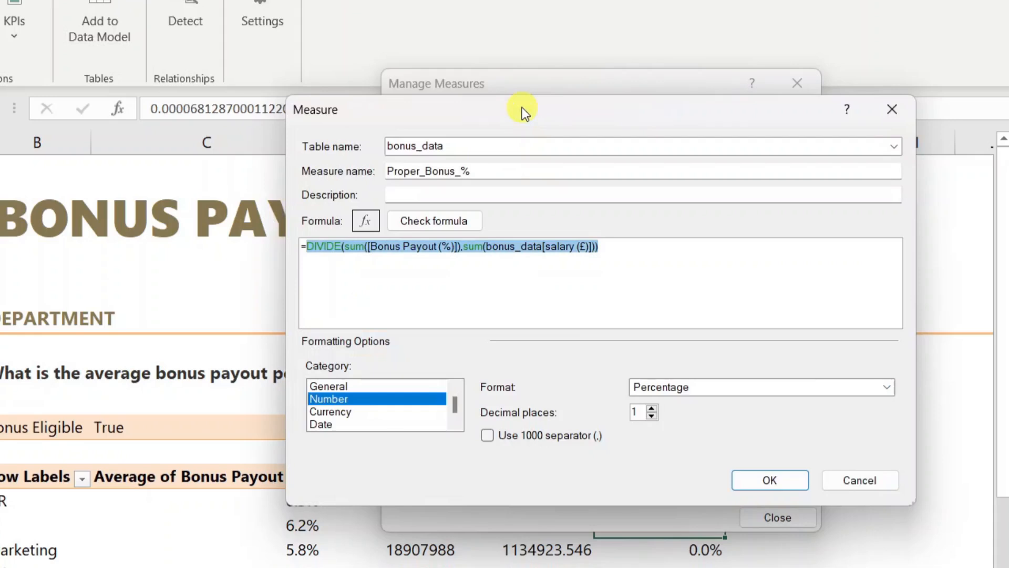
left_click(369, 247)
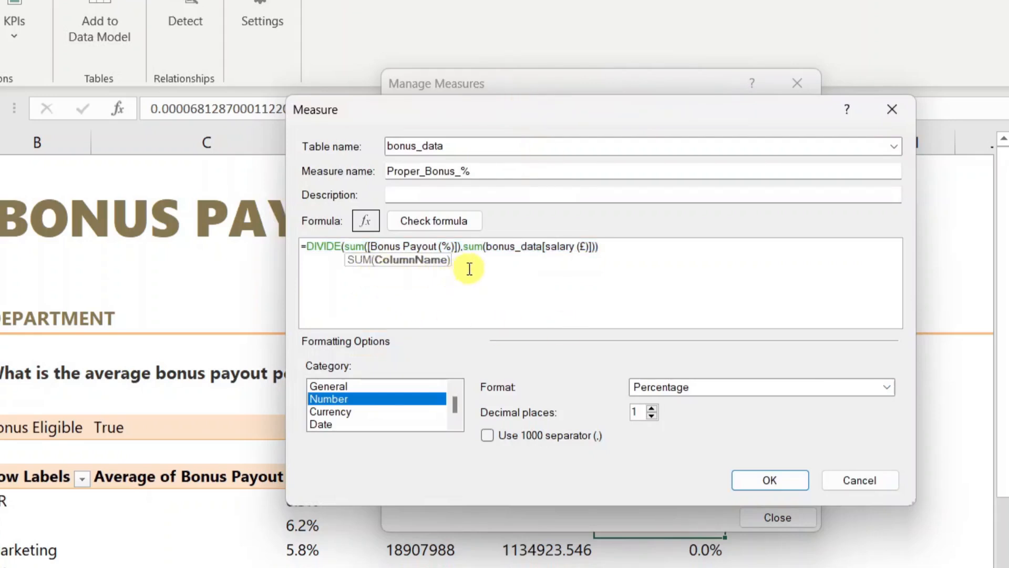
left_click(451, 246)
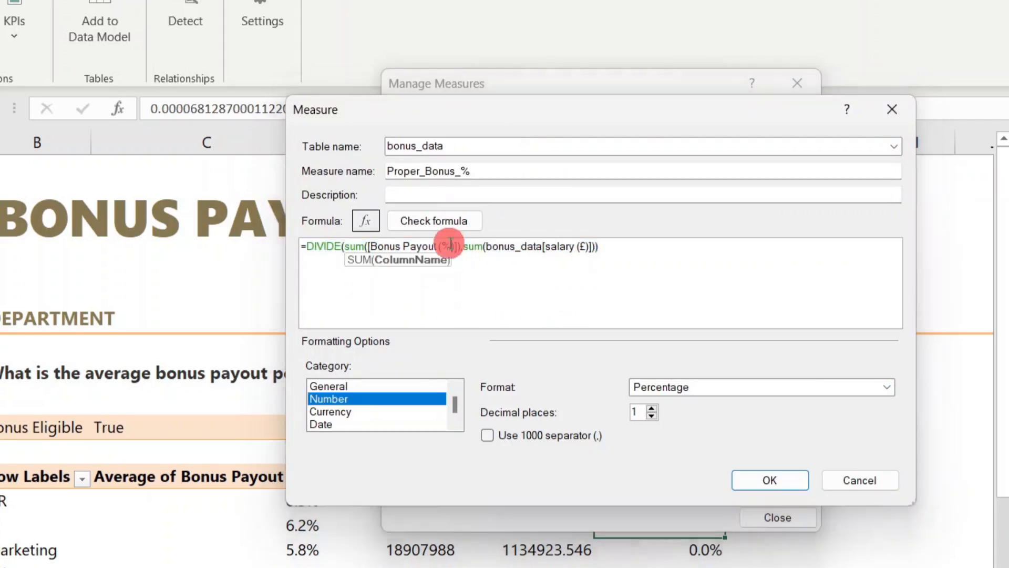
key("BackSpace")
key("BackSpace")
key("BackSpace")
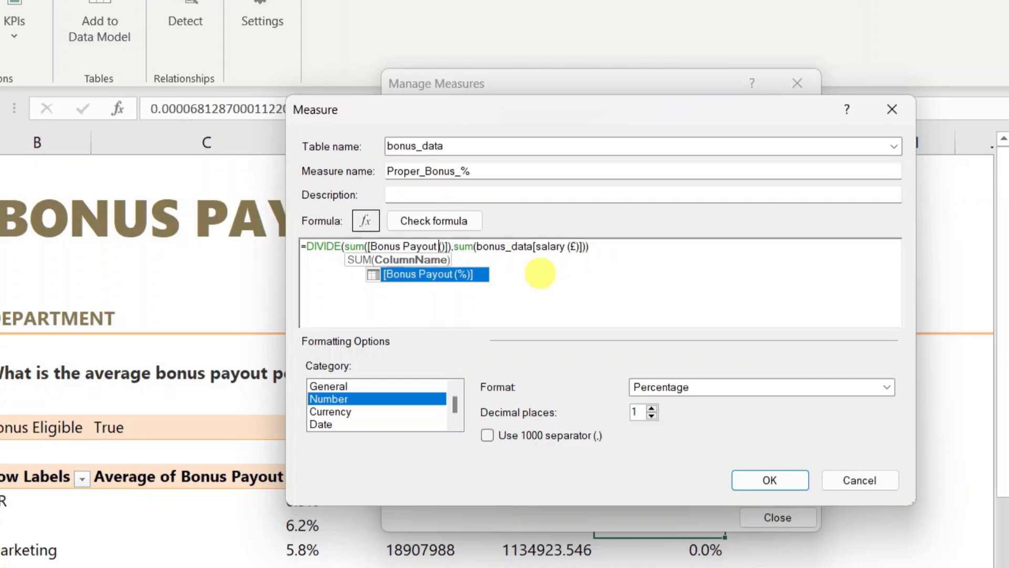
key("Delete")
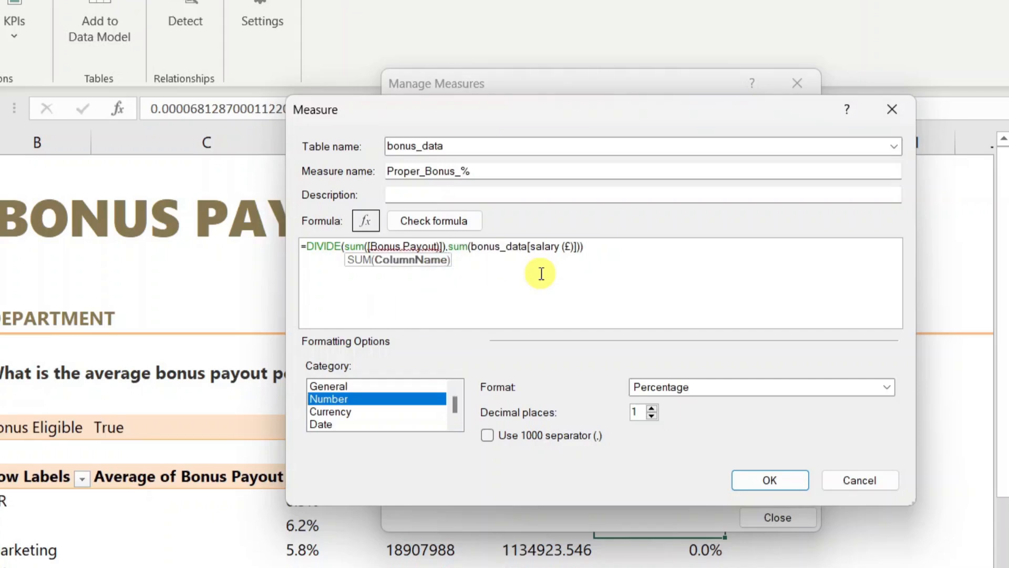
key("BackSpace")
key("BackSpace")
key("BackSpace")
key("BackSpace")
key("BackSpace")
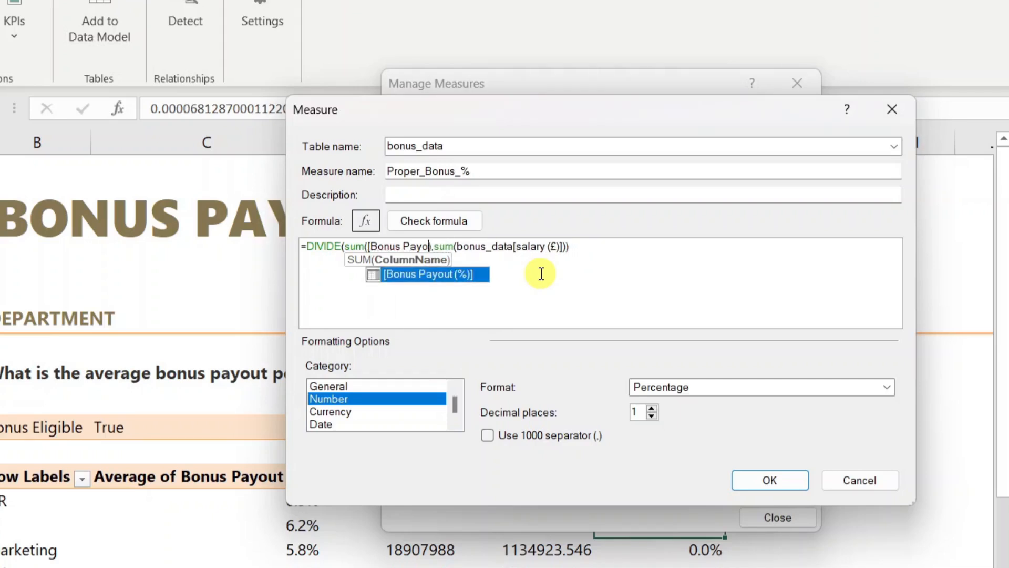
key("BackSpace")
key("BackSpace")
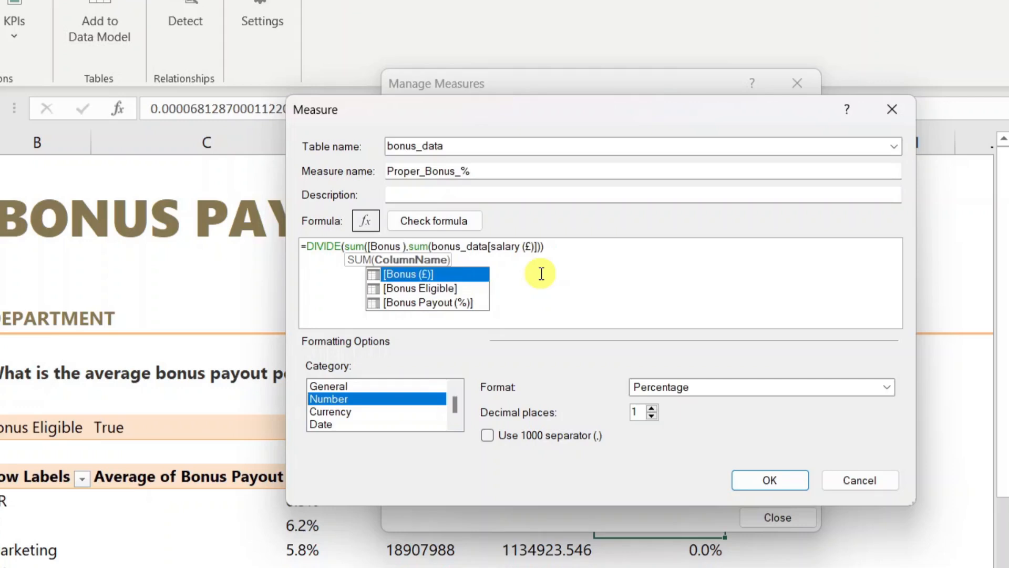
key("Tab")
scroll(541, 273, "up", 3)
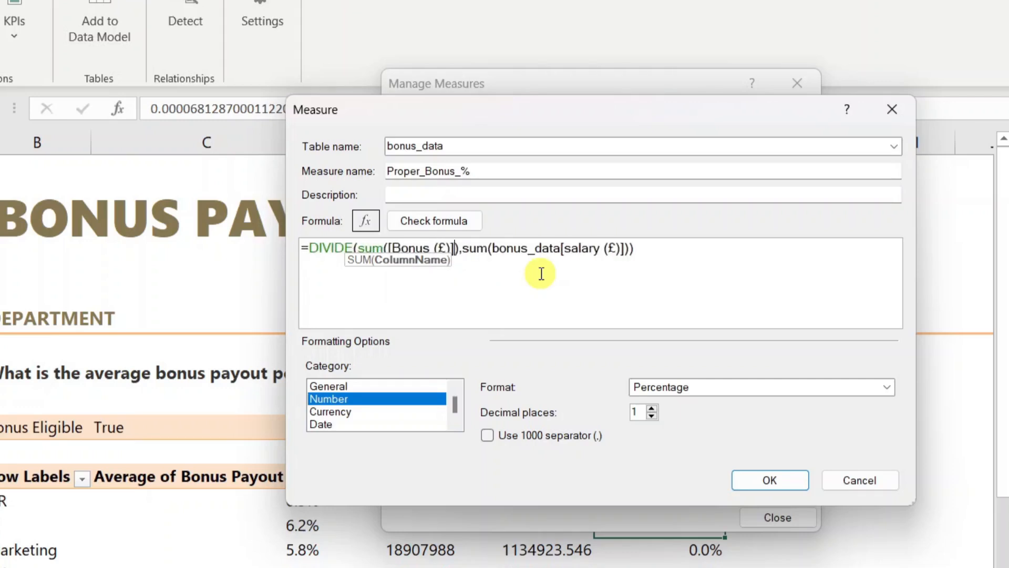
Check the revised formula for errors, save the measure and close the measures manager.
left_click(450, 221)
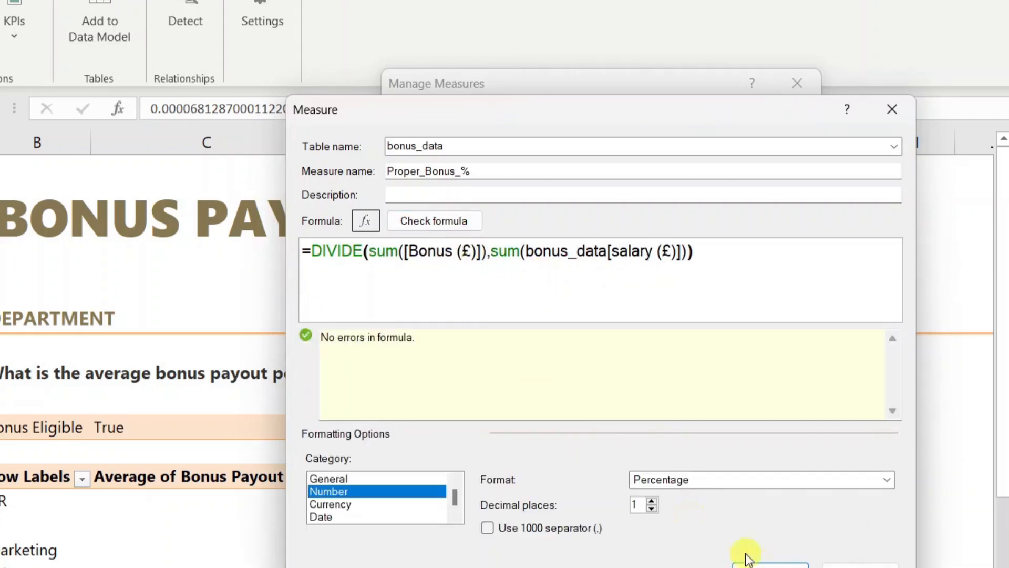
left_click(757, 565)
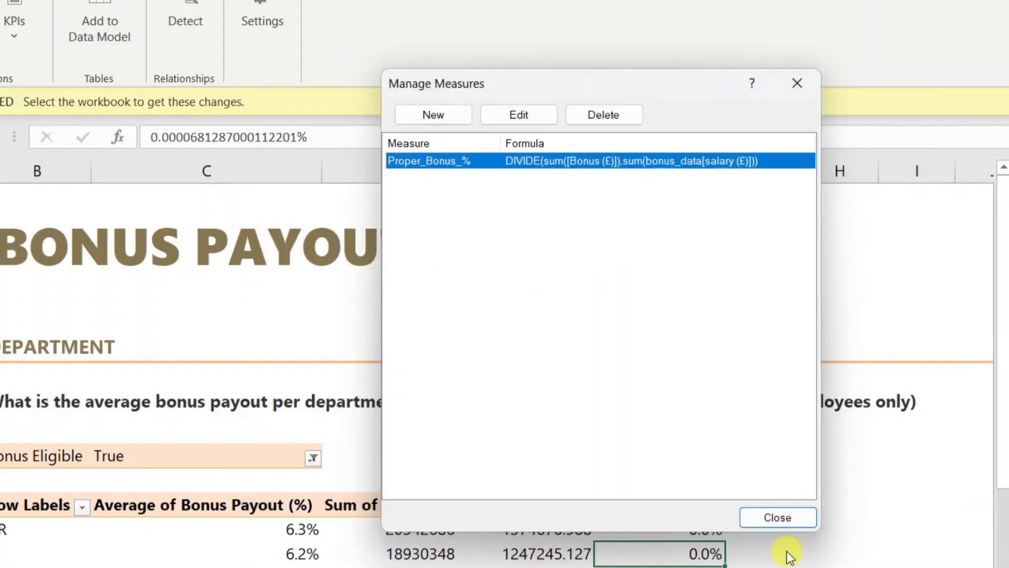
left_click(775, 516)
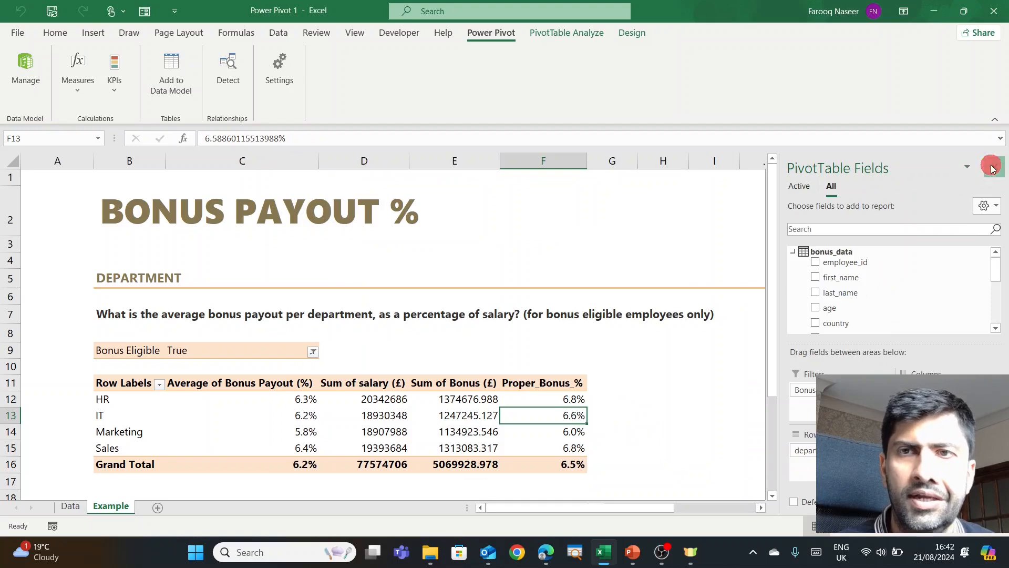
Close the PivotTable field list and compare the Proper_Bonus_% values with the check formulas in K13 to K15.
left_click(994, 167)
left_click(825, 415)
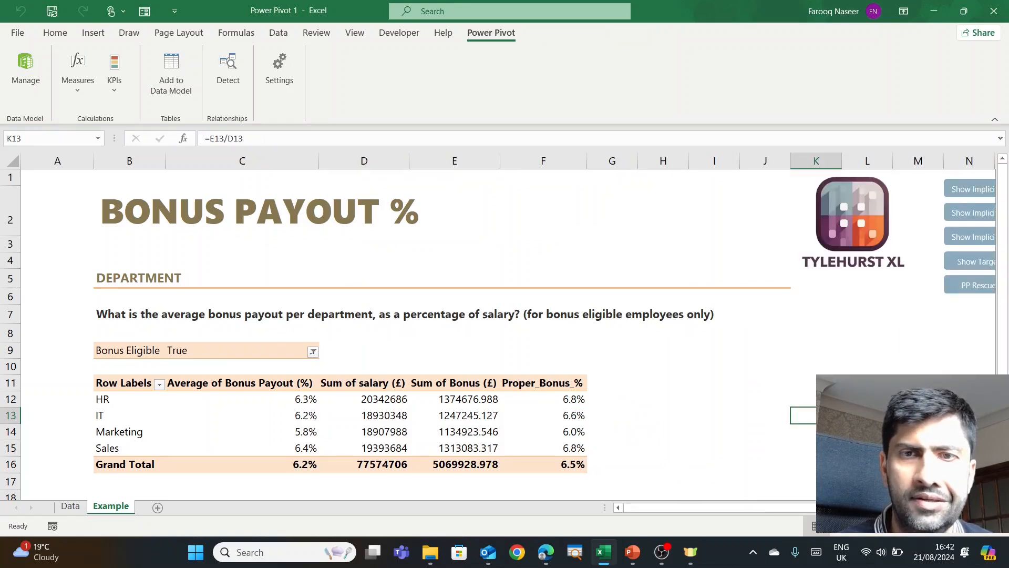
left_click(826, 432)
left_click(810, 448)
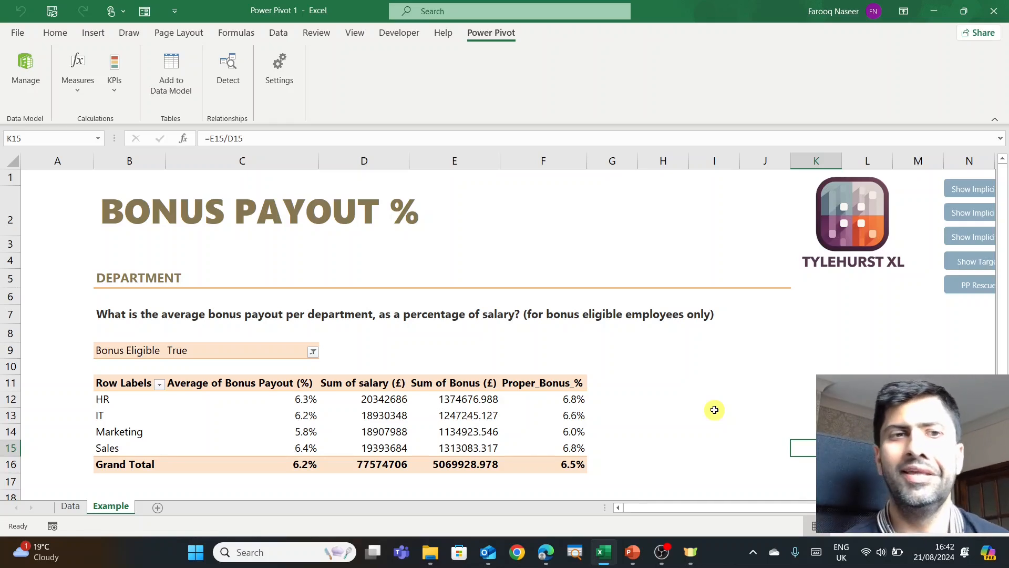
left_click(365, 426)
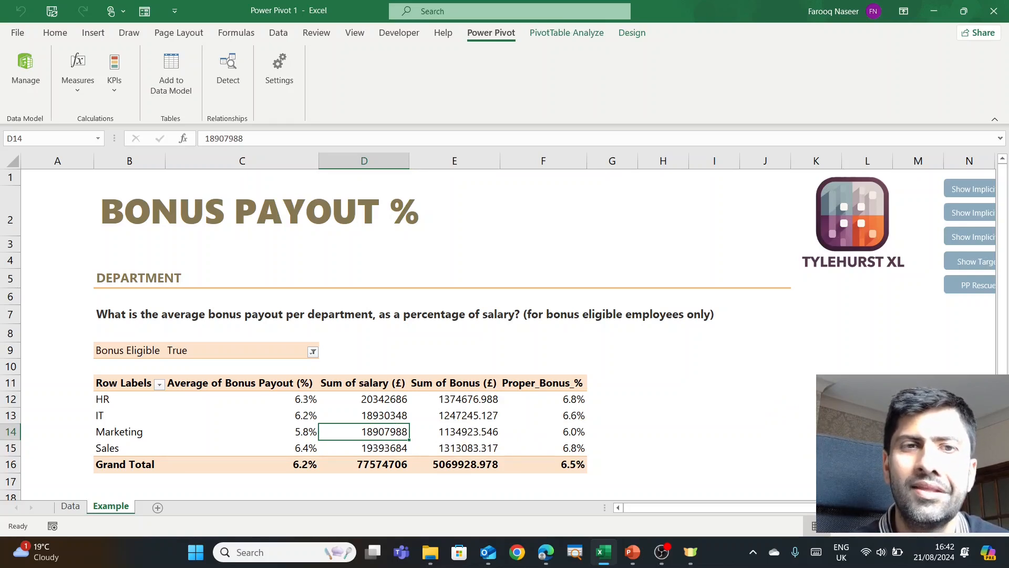
Display the =AVERAGE(Bonus Payout (%)) note on the sheet and dismiss it.
left_click(970, 190)
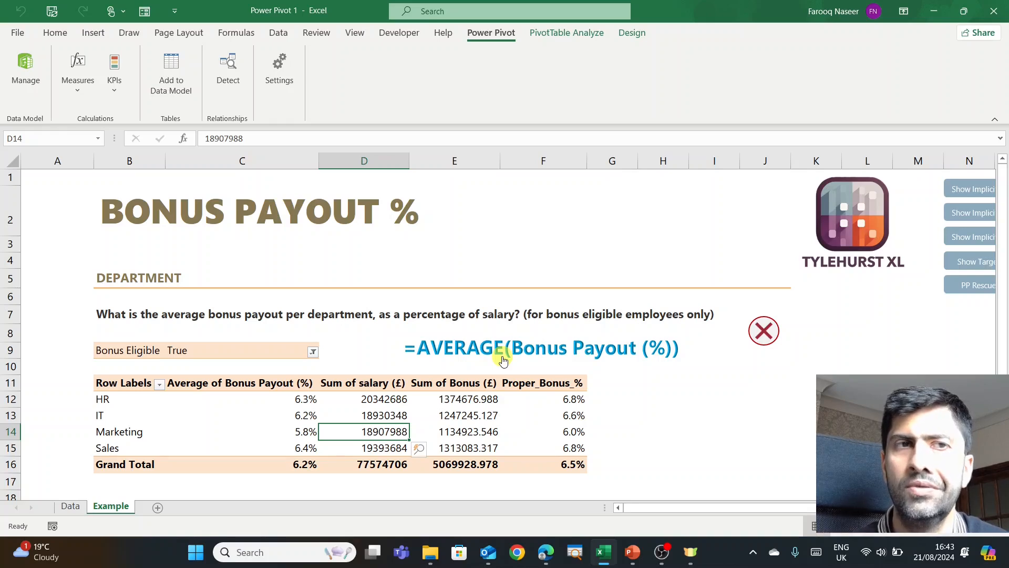
left_click(764, 330)
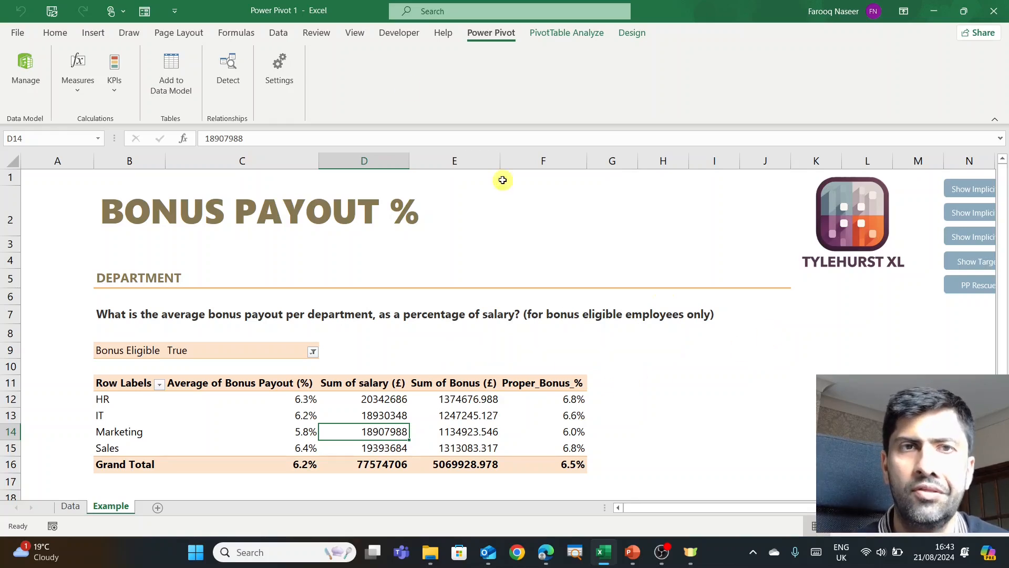
View the bonus_data table and its Proper_Bonus_% measure in the Power Pivot data model window, and close that window.
left_click(24, 71)
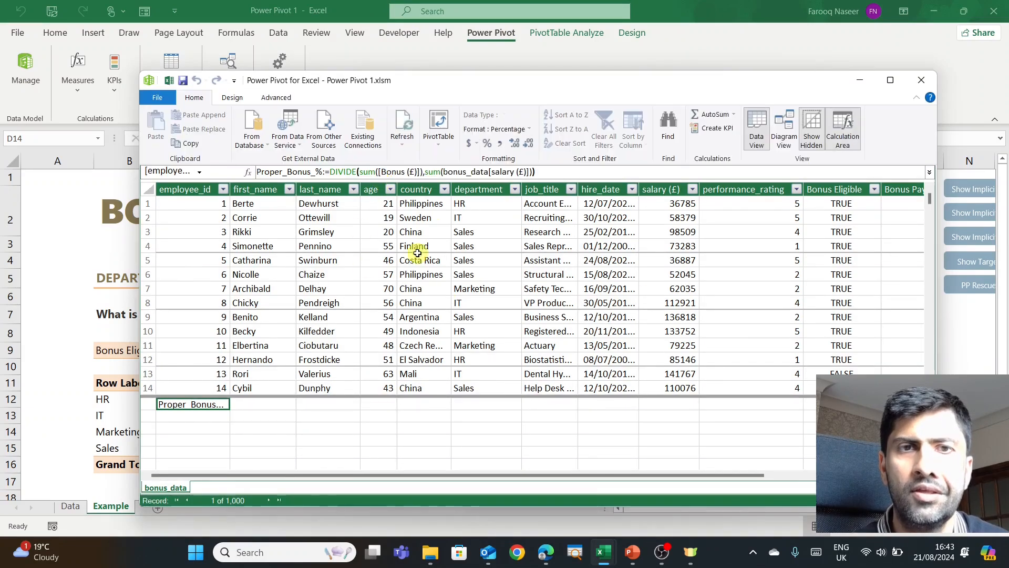
left_click(922, 80)
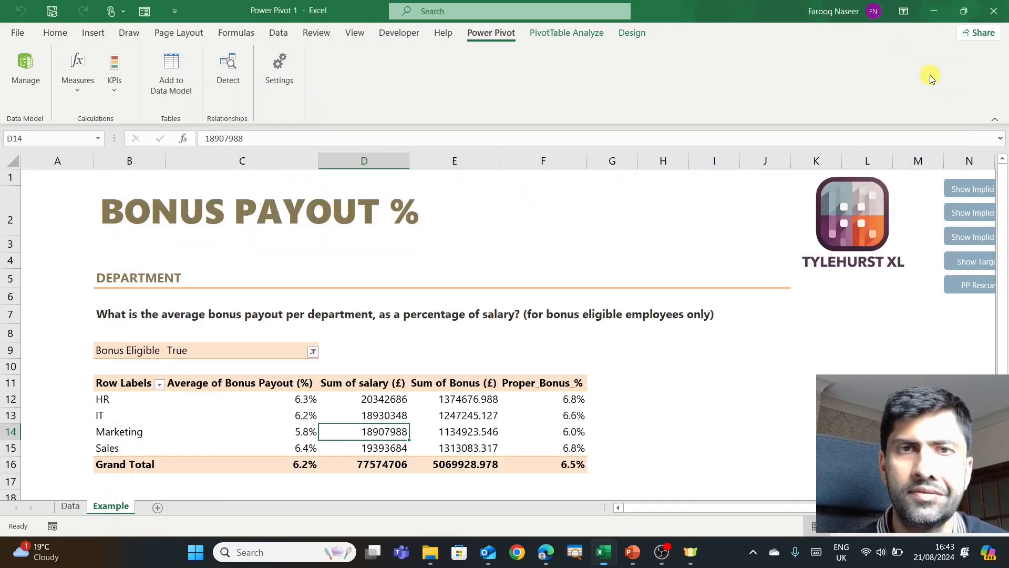
Show the blank definition form for a new bonus_data measure, cancel it and deselect the PivotTable by selecting cell C3.
left_click(86, 99)
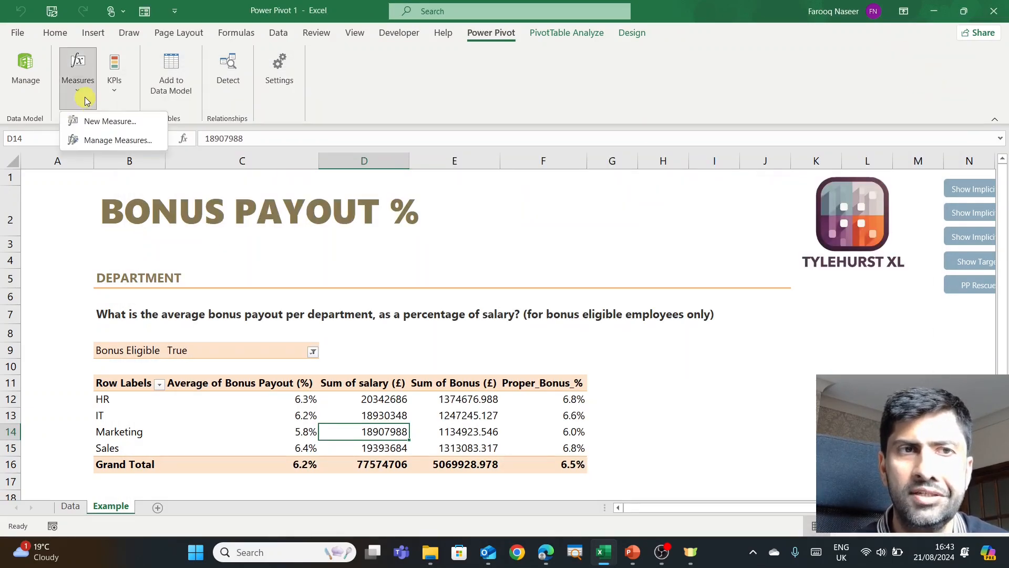
left_click(105, 121)
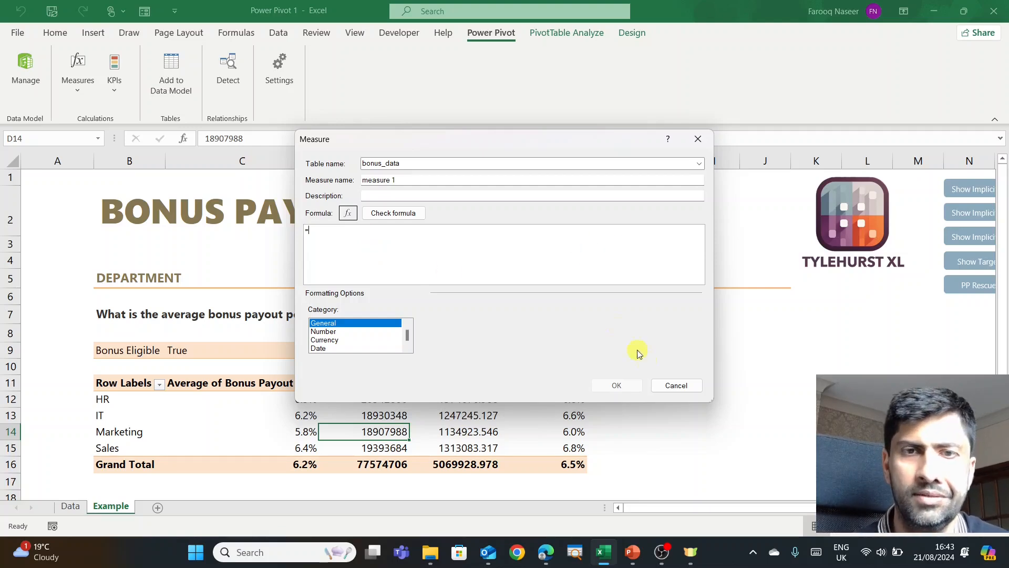
left_click(680, 385)
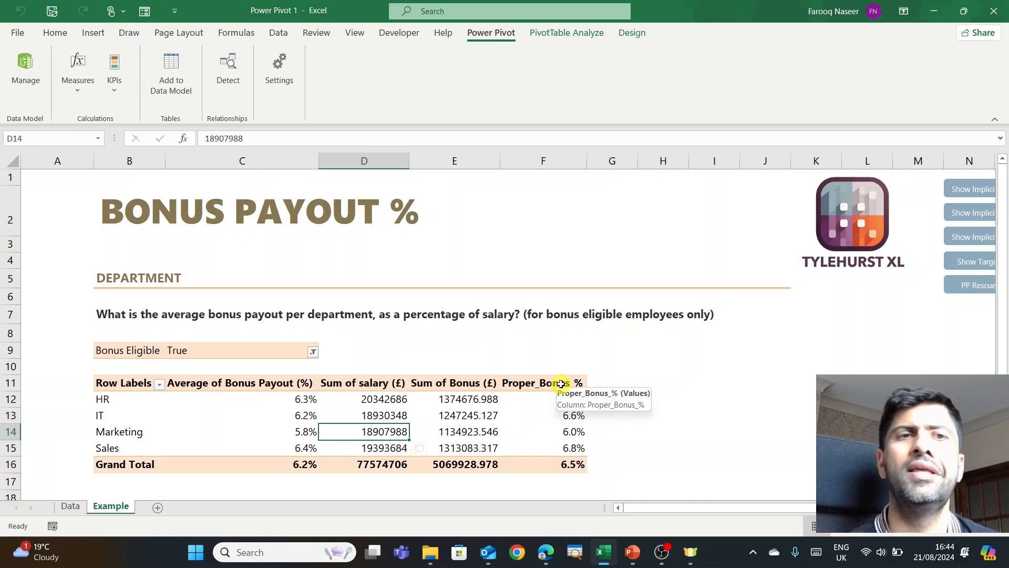
left_click(172, 243)
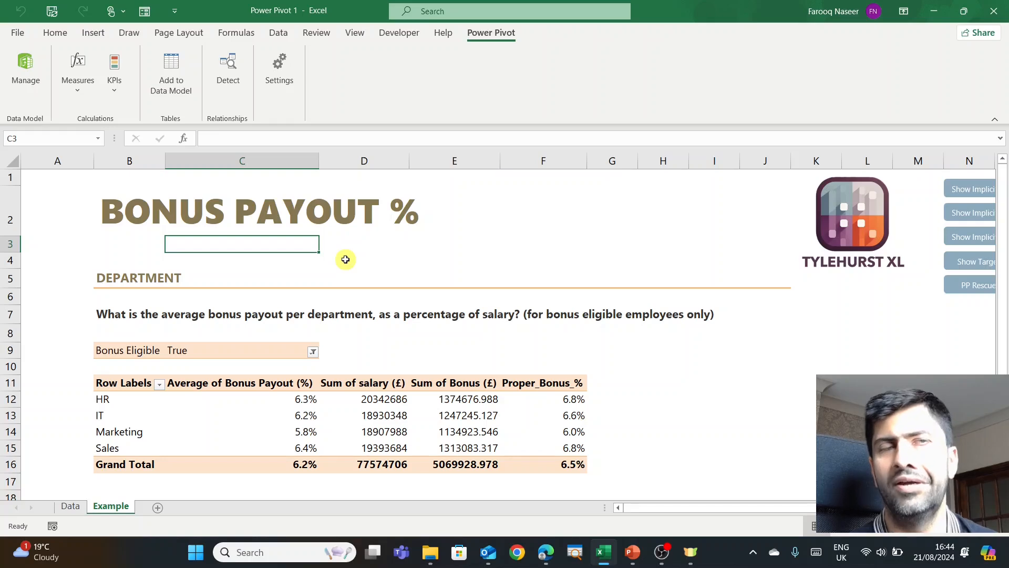